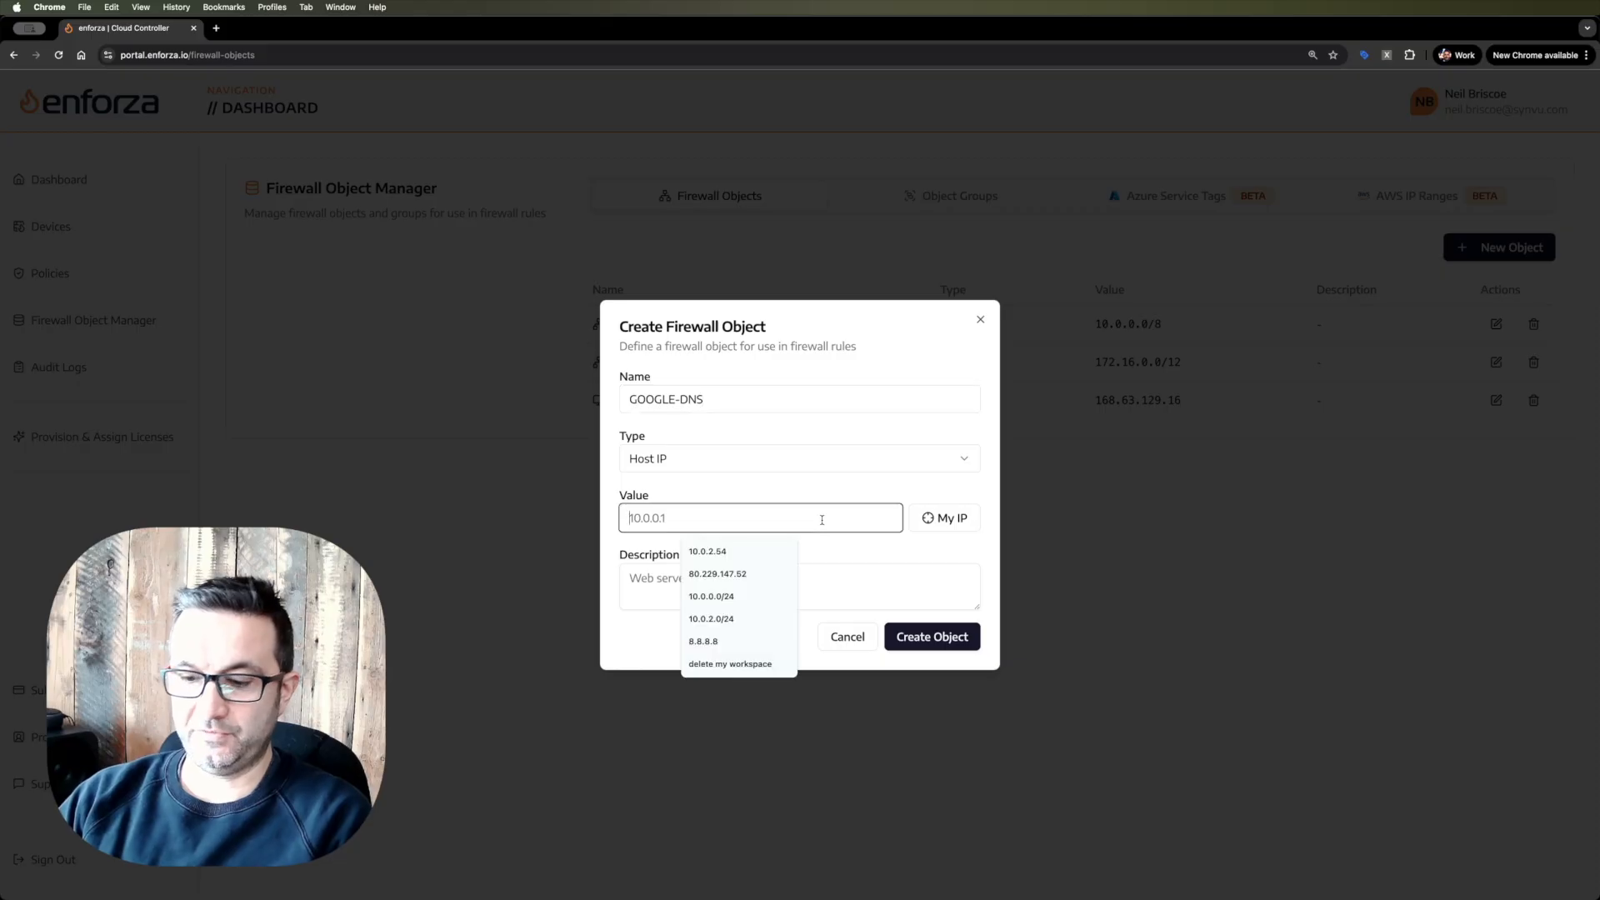
Set the GOOGLE-DNS host object's value to 8.8.8.8 and create the object.
text(8.8.8.8)
click(861, 493)
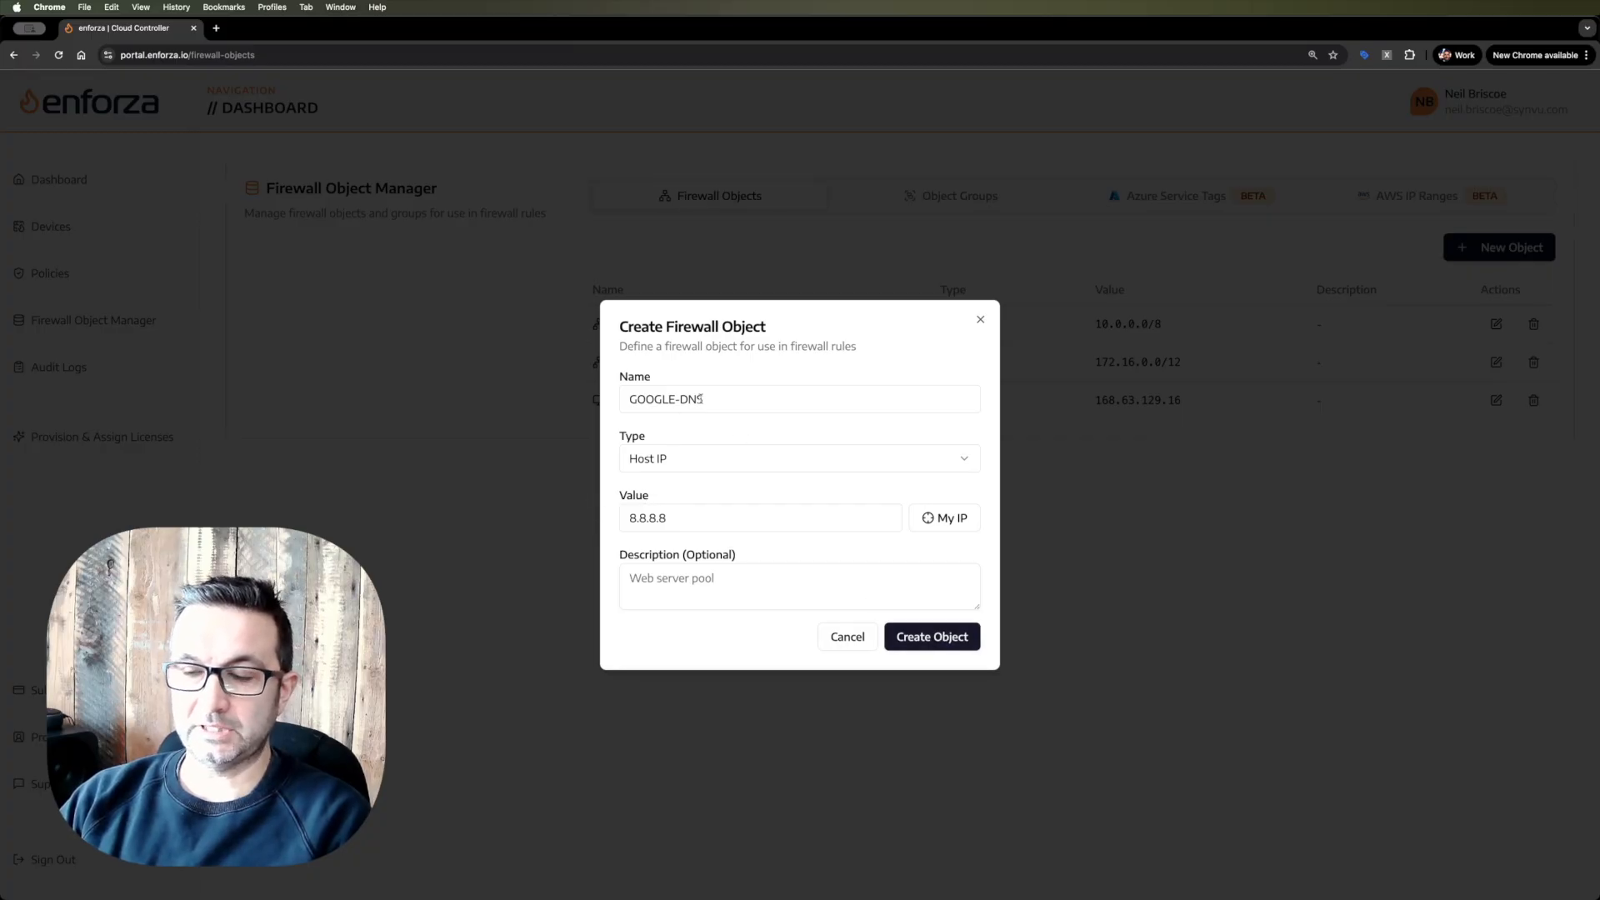
click(955, 650)
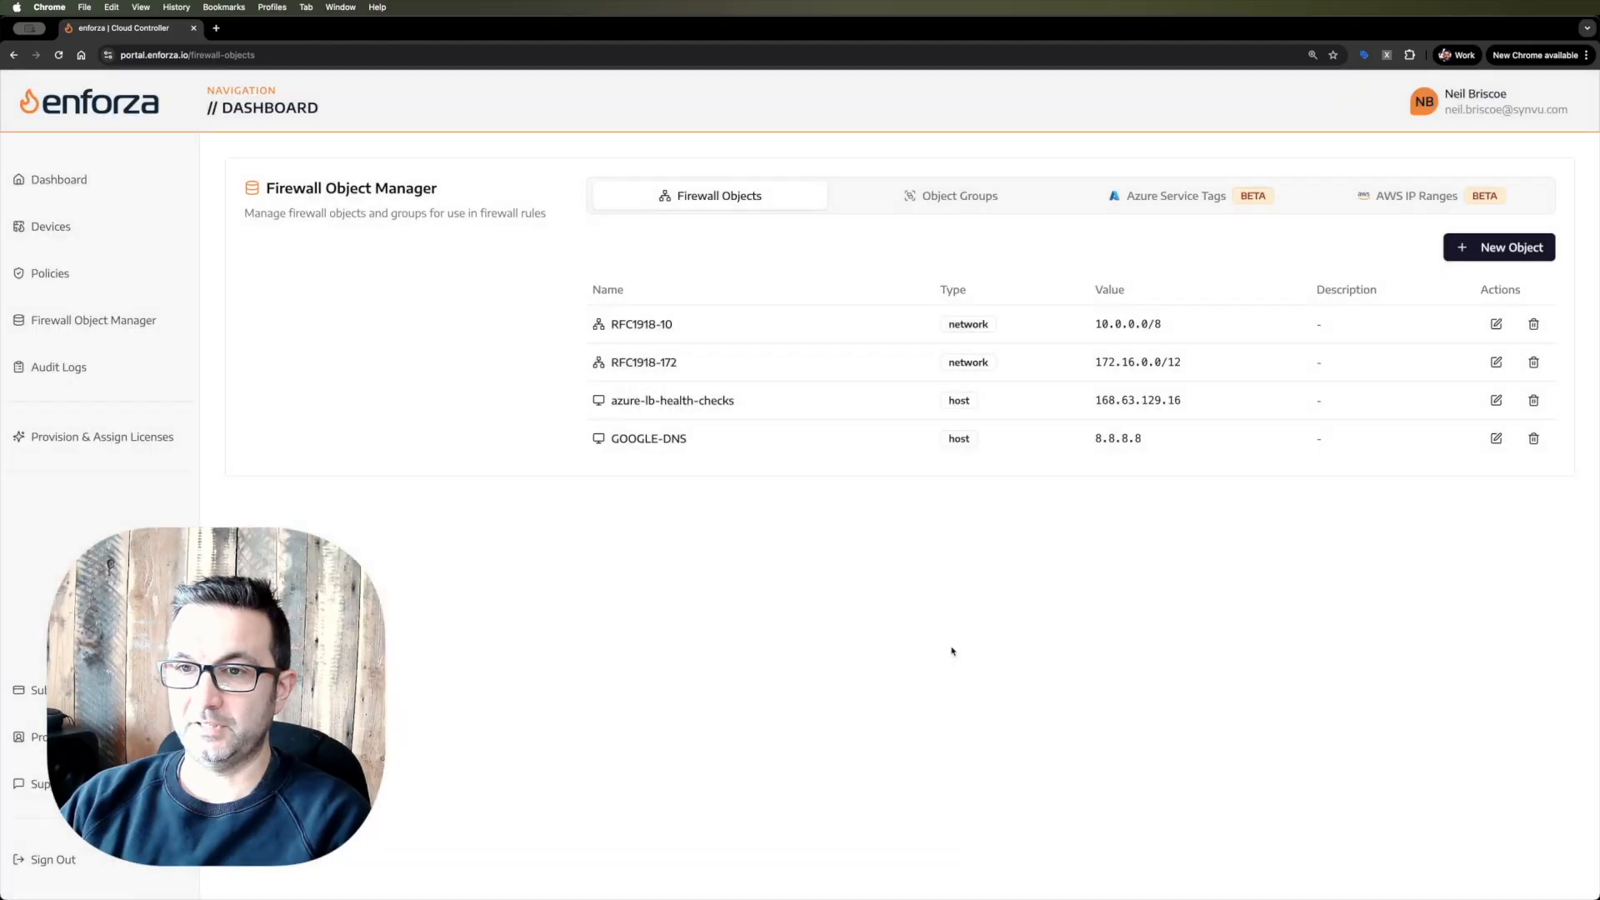
Create a Host IP firewall object named QUAD4-DNS with the value 4.4.4.4.
click(1528, 246)
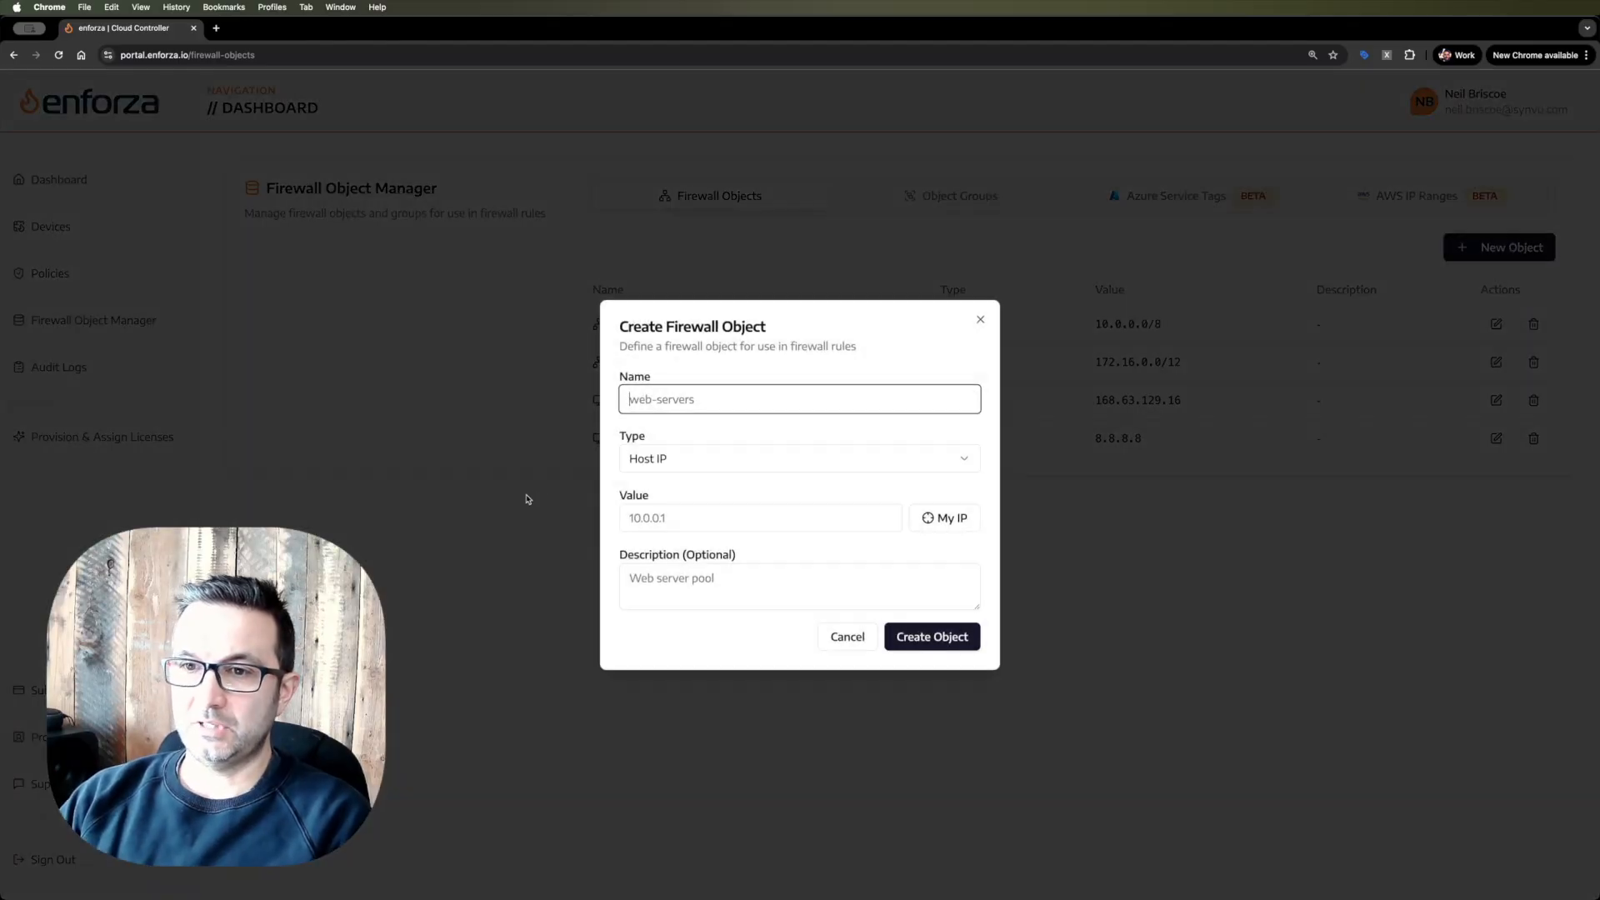
text(QUAD4-DNS)
click(691, 518)
text(4)
key(BackSpace)
text(4.4.4.4)
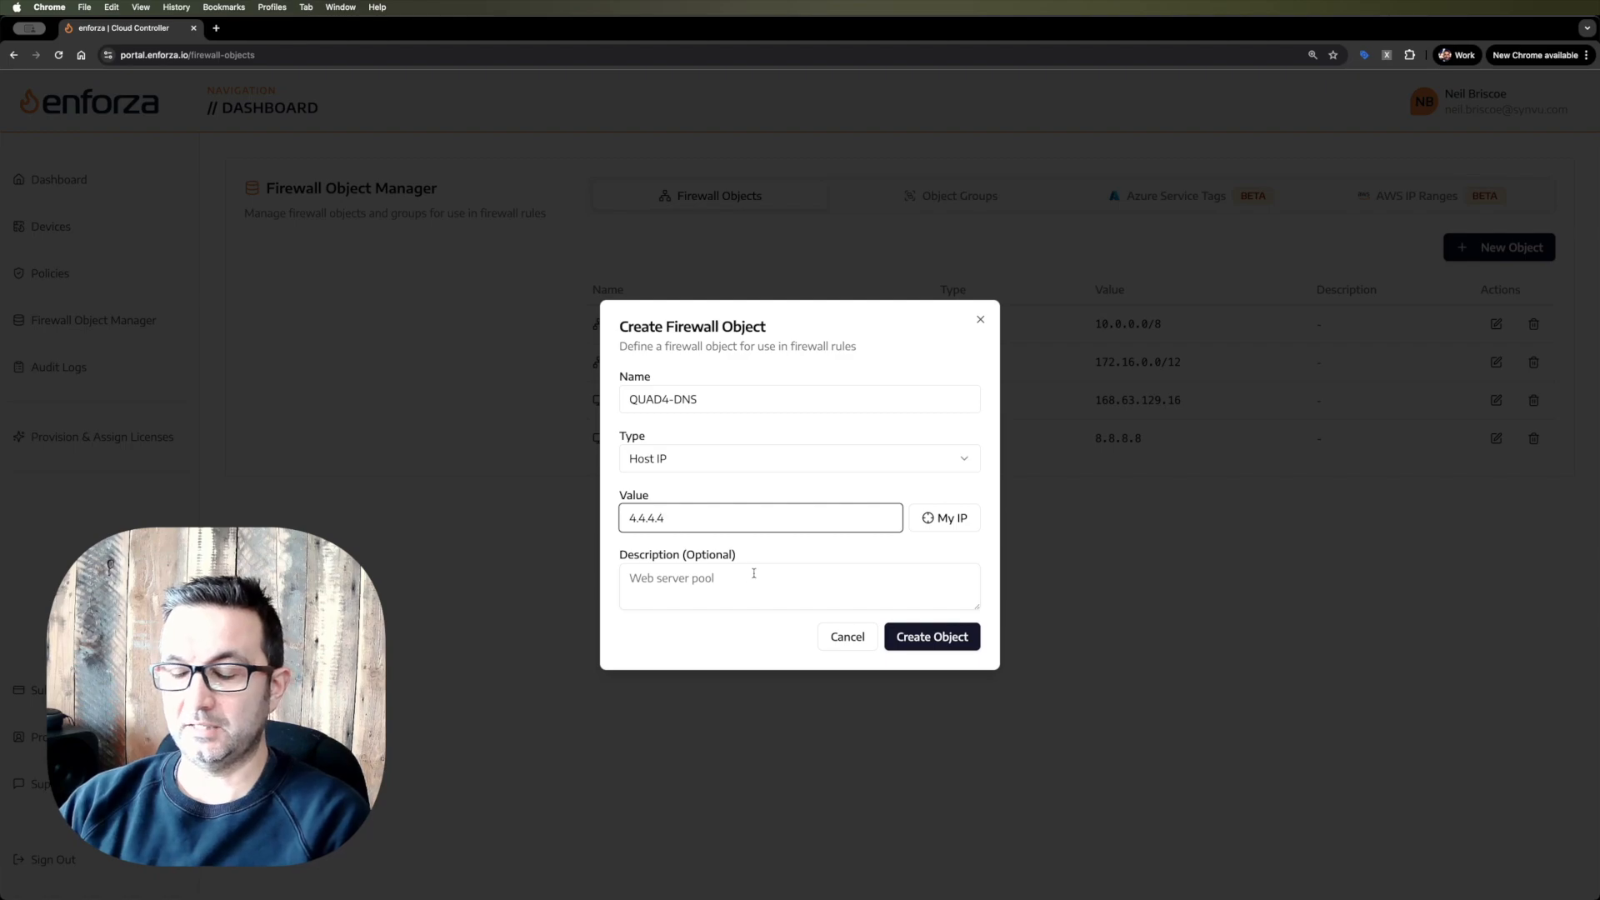
click(915, 635)
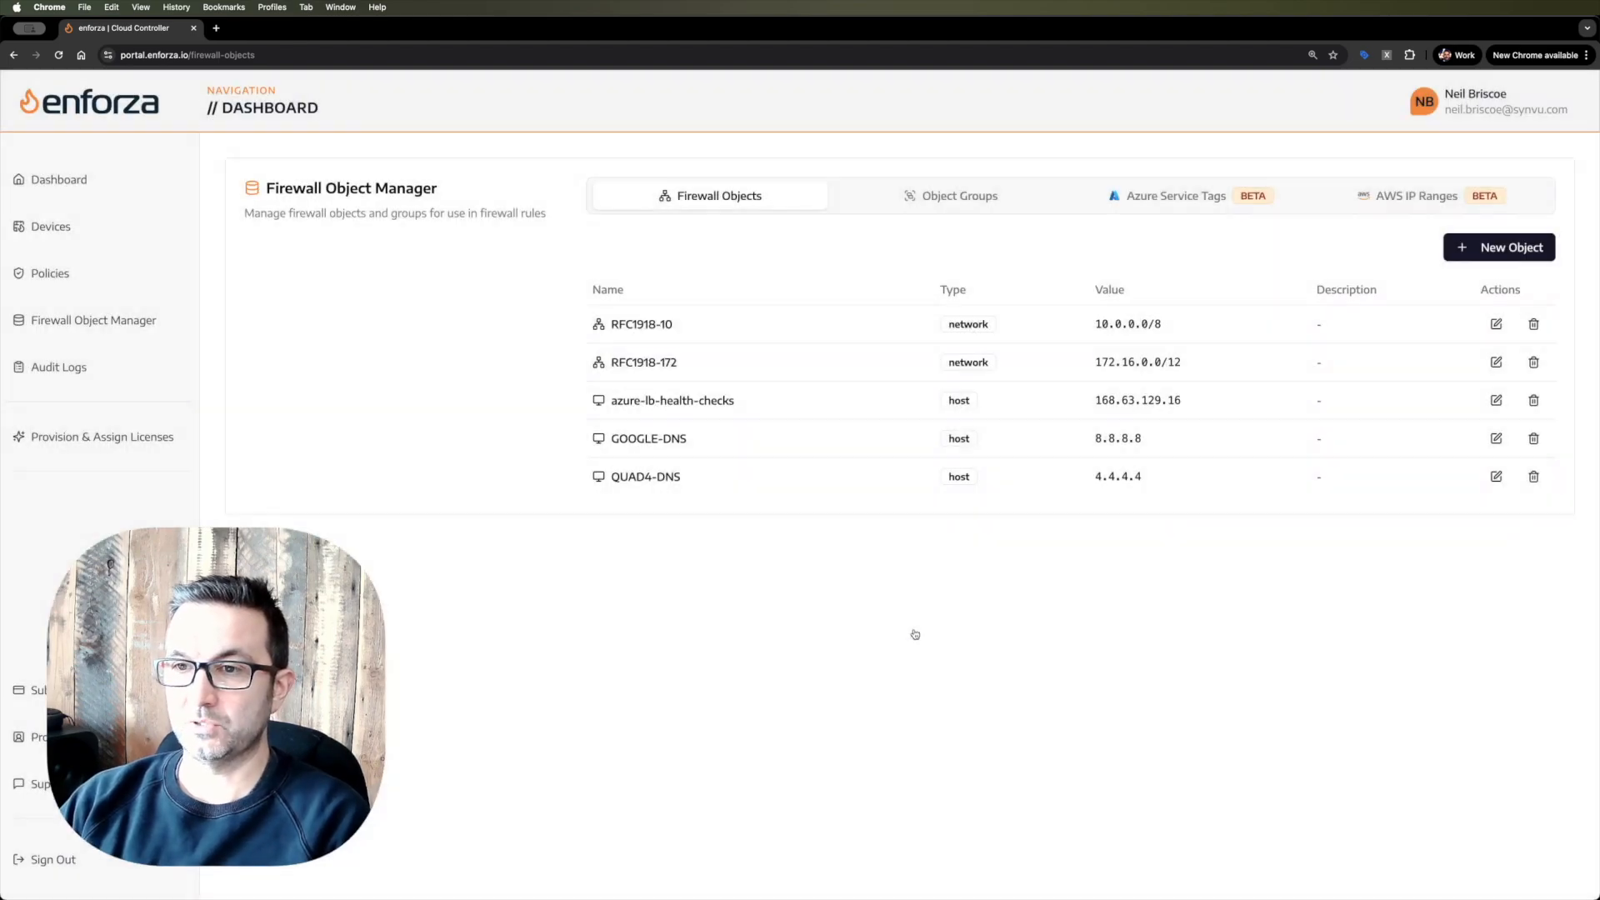
Create an object group named INTERNET-DNS-SERVERS with GOOGLE-DNS and QUAD4-DNS as members.
click(958, 210)
click(1454, 246)
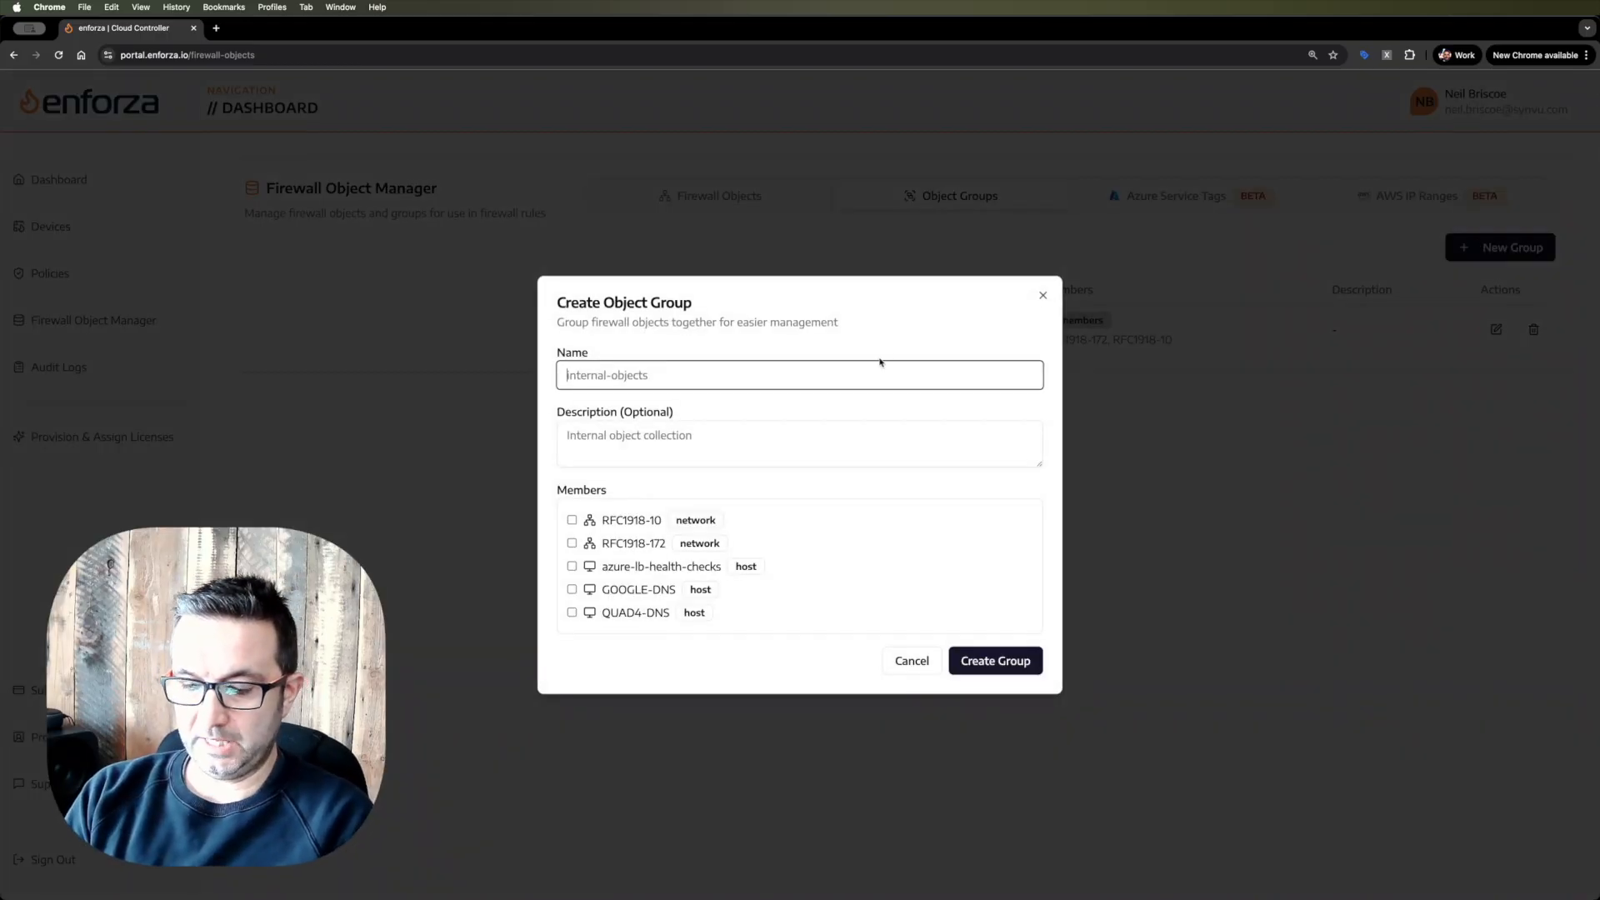
text(INTERNET-DNS)
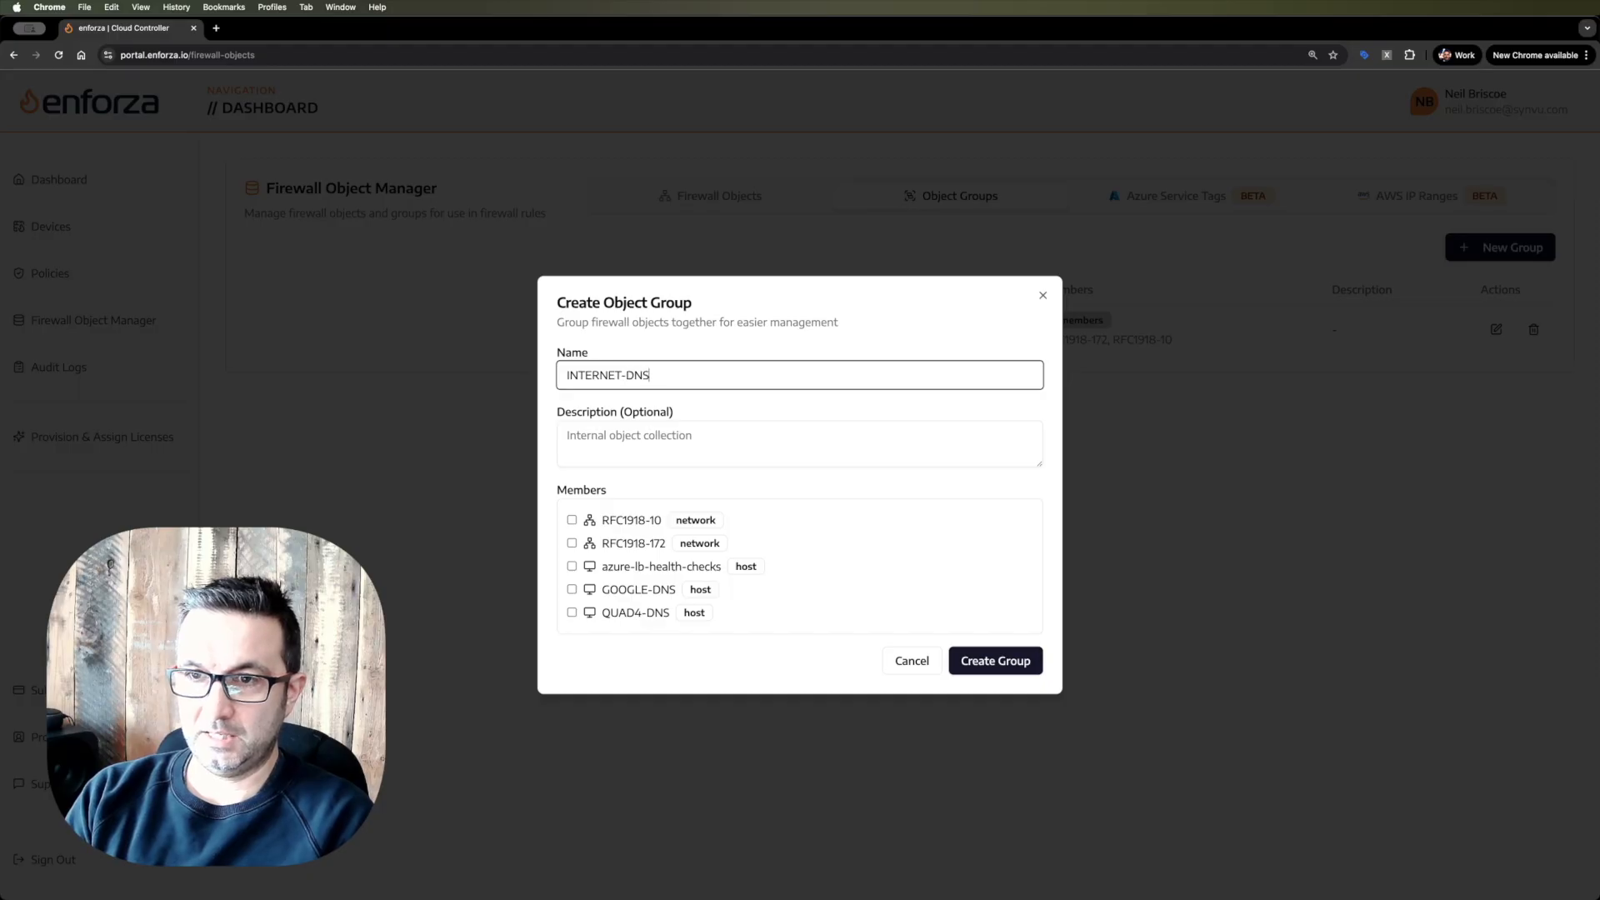
text(-SERVERS)
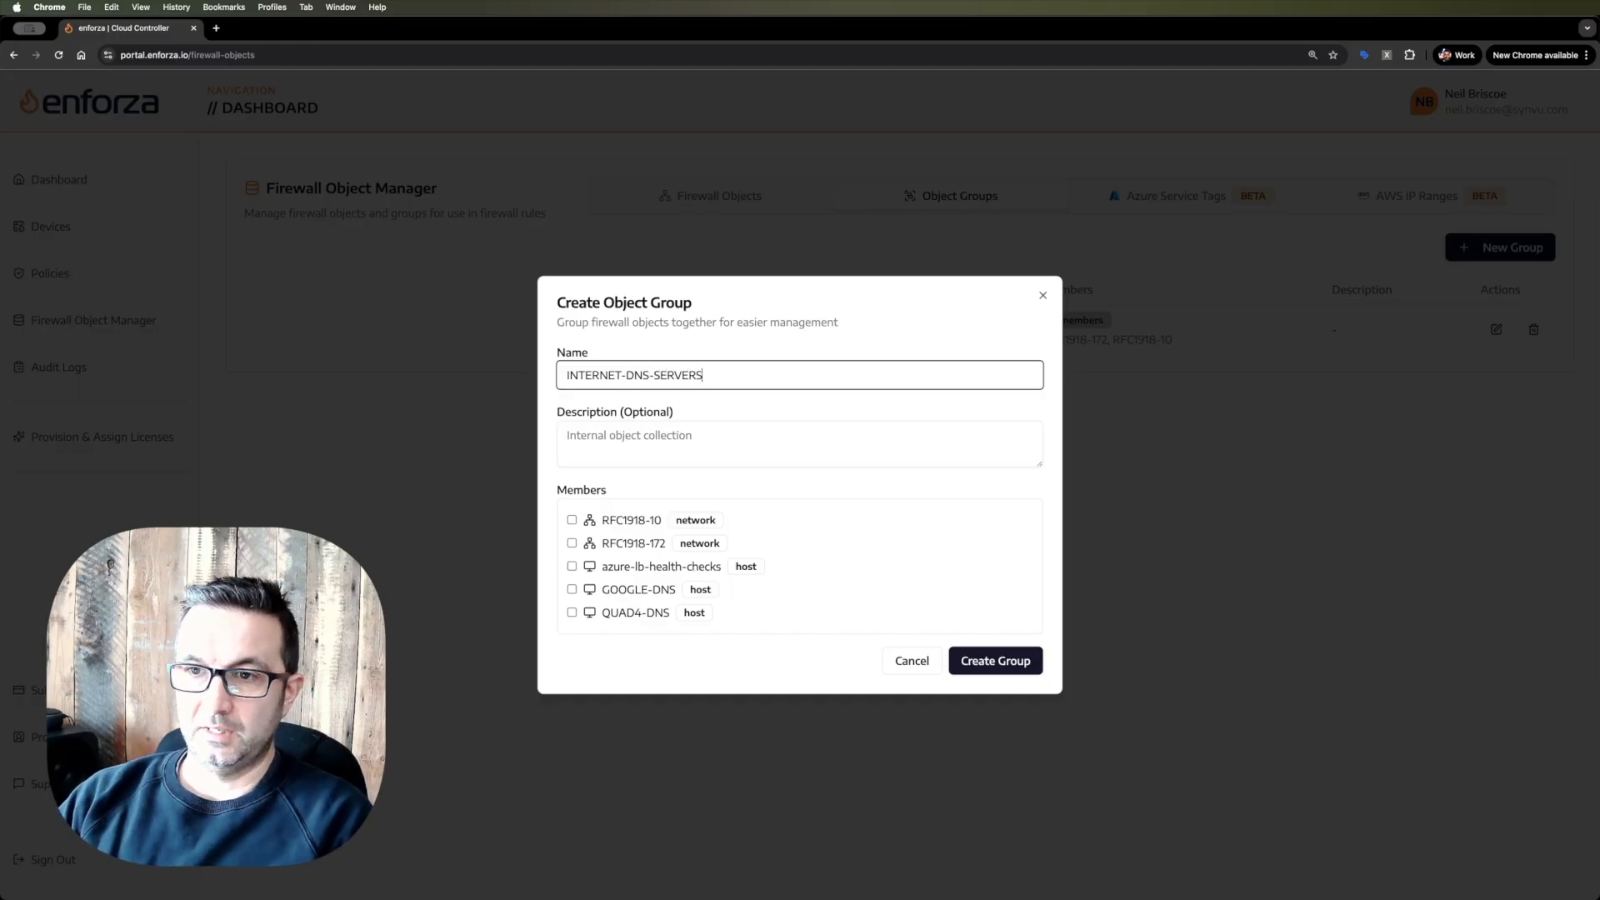
click(589, 591)
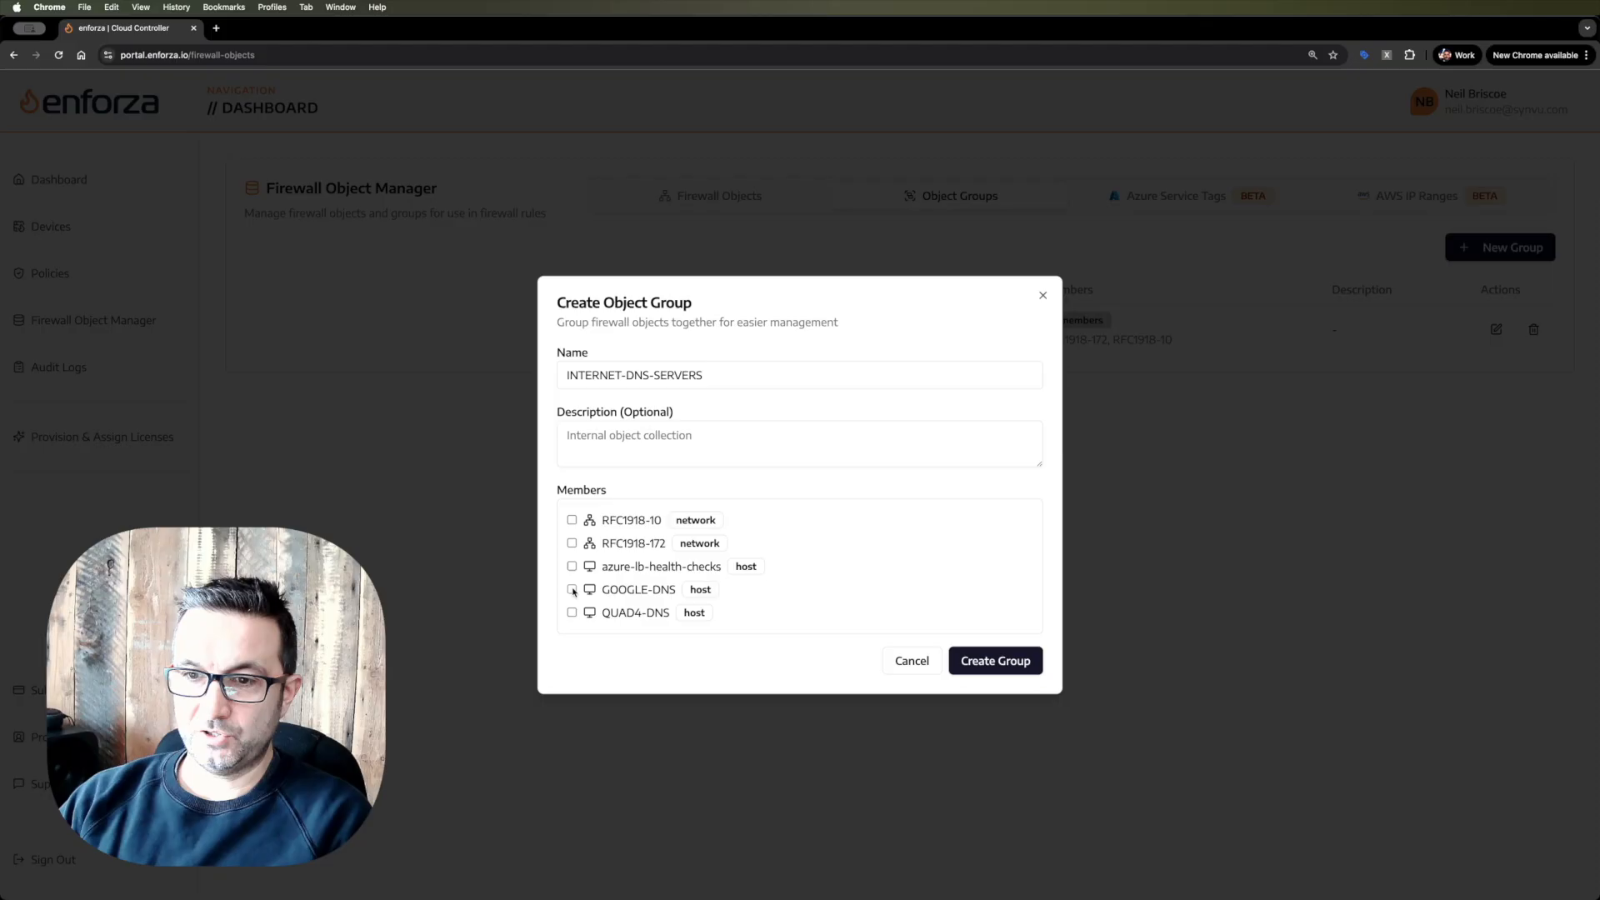
click(589, 614)
click(960, 654)
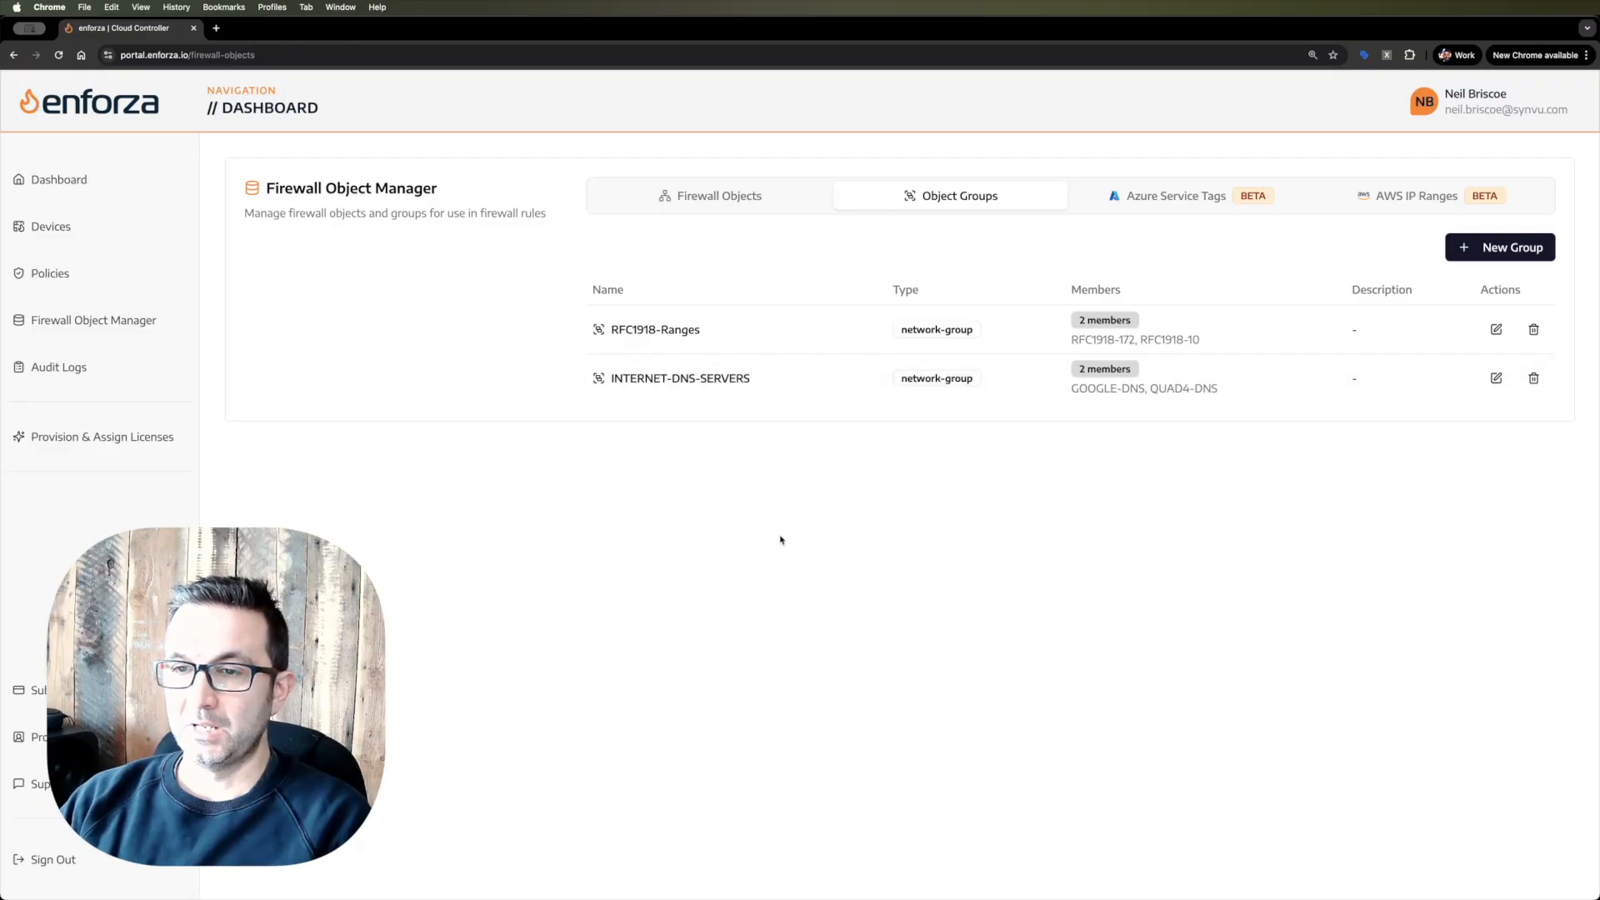
Enable Azure Service Tags in policies and choose the UKWest region for a service tag import.
click(1190, 204)
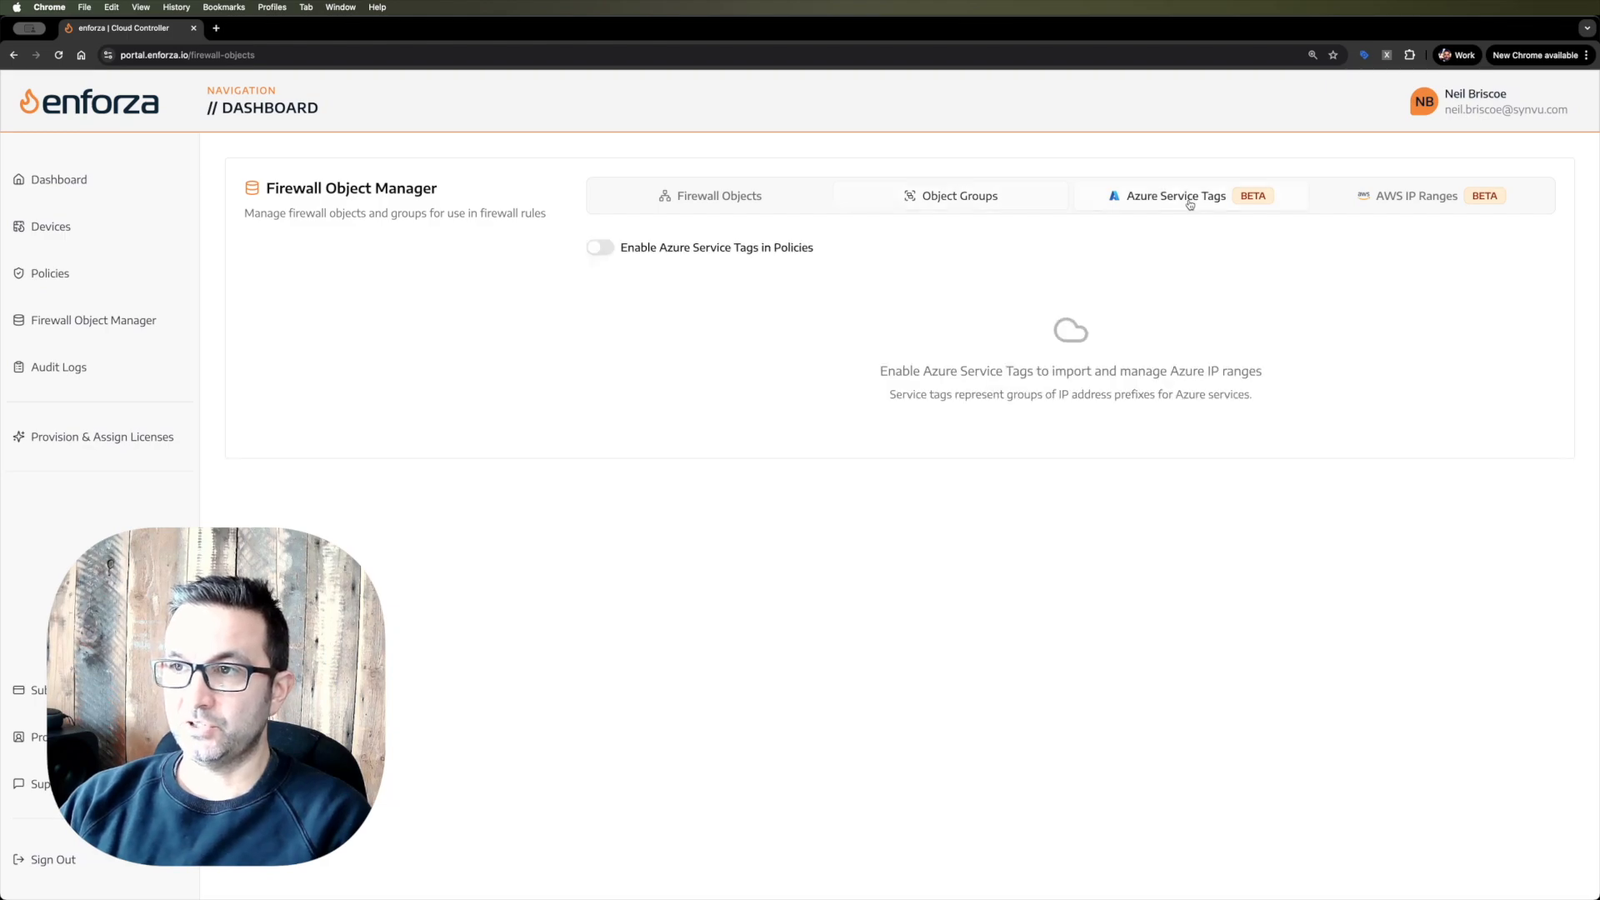
click(608, 253)
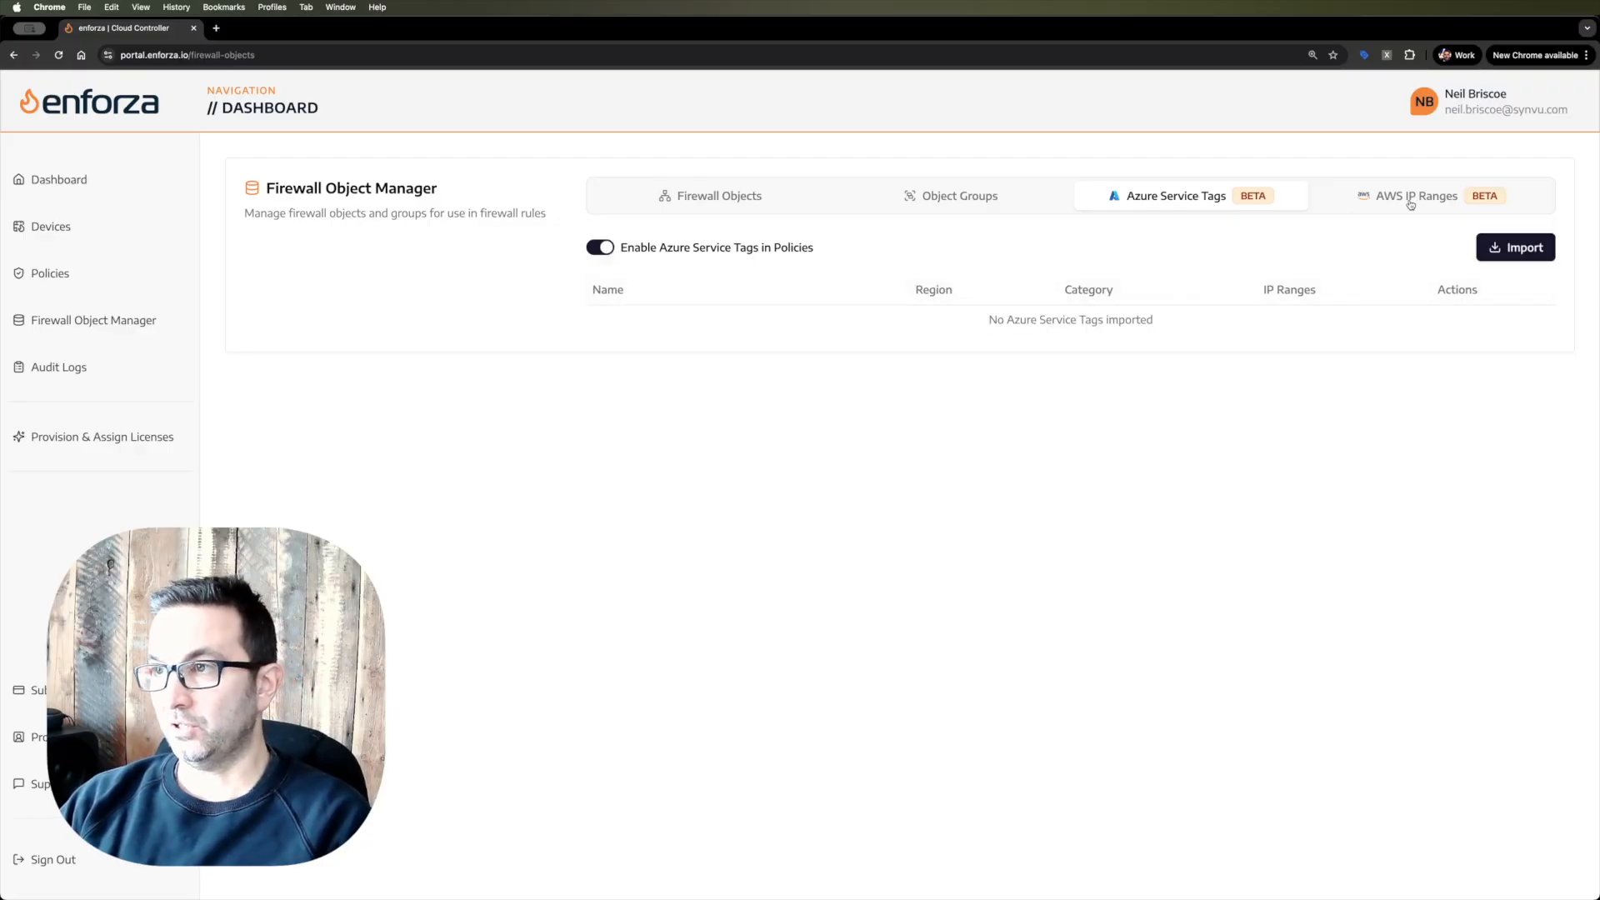
click(1493, 249)
scroll(815, 407, down, 15)
scroll(753, 407, up, 3)
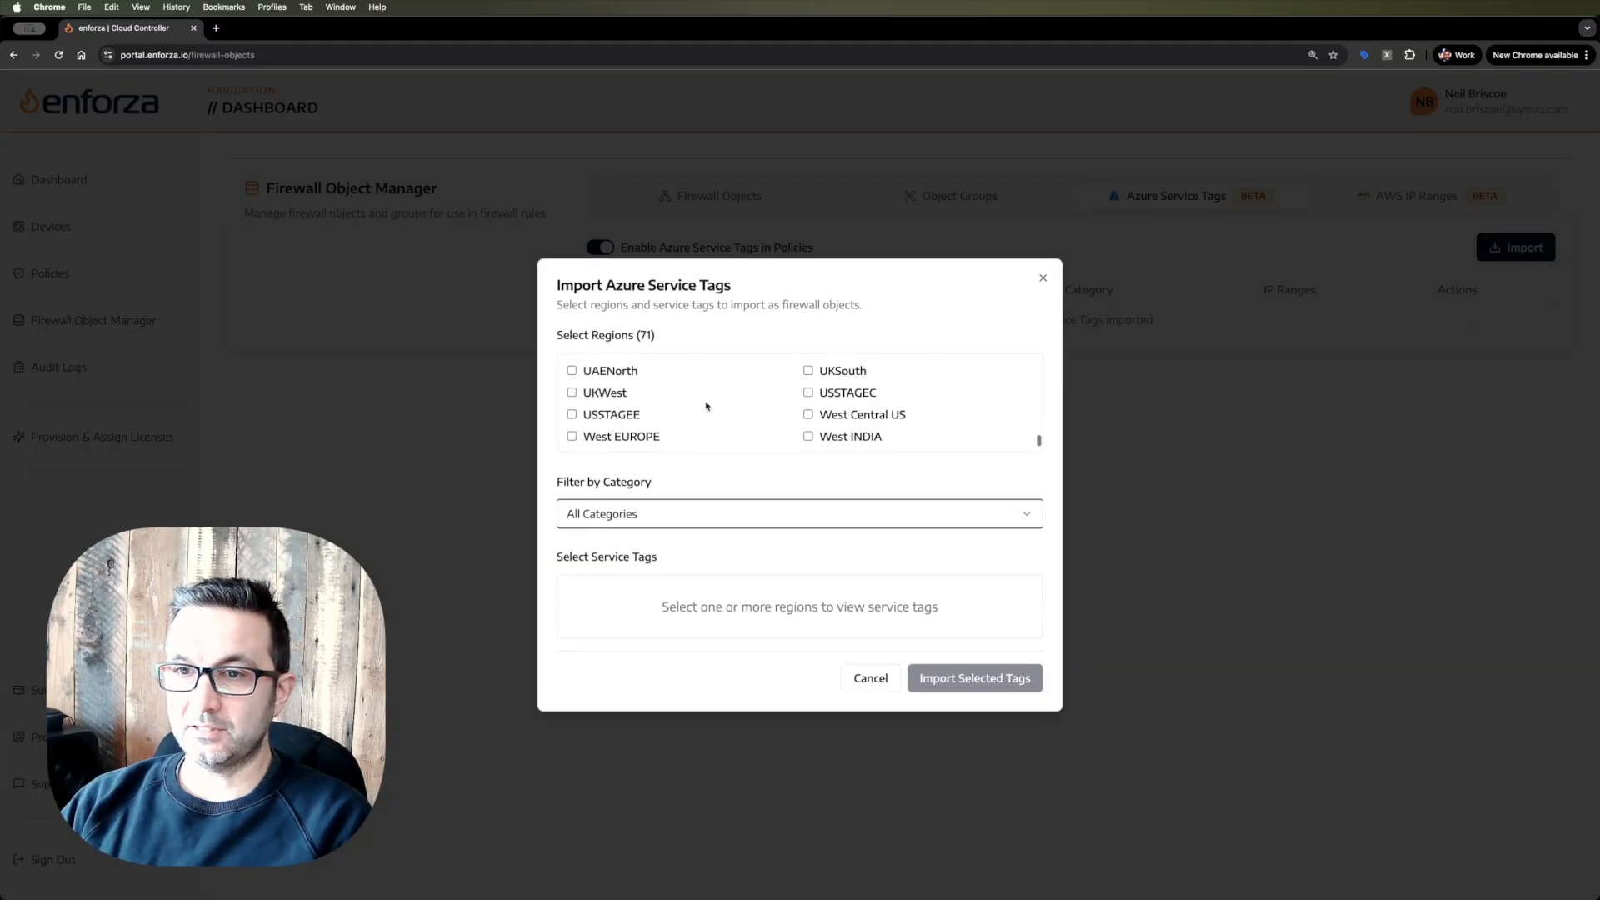
click(573, 399)
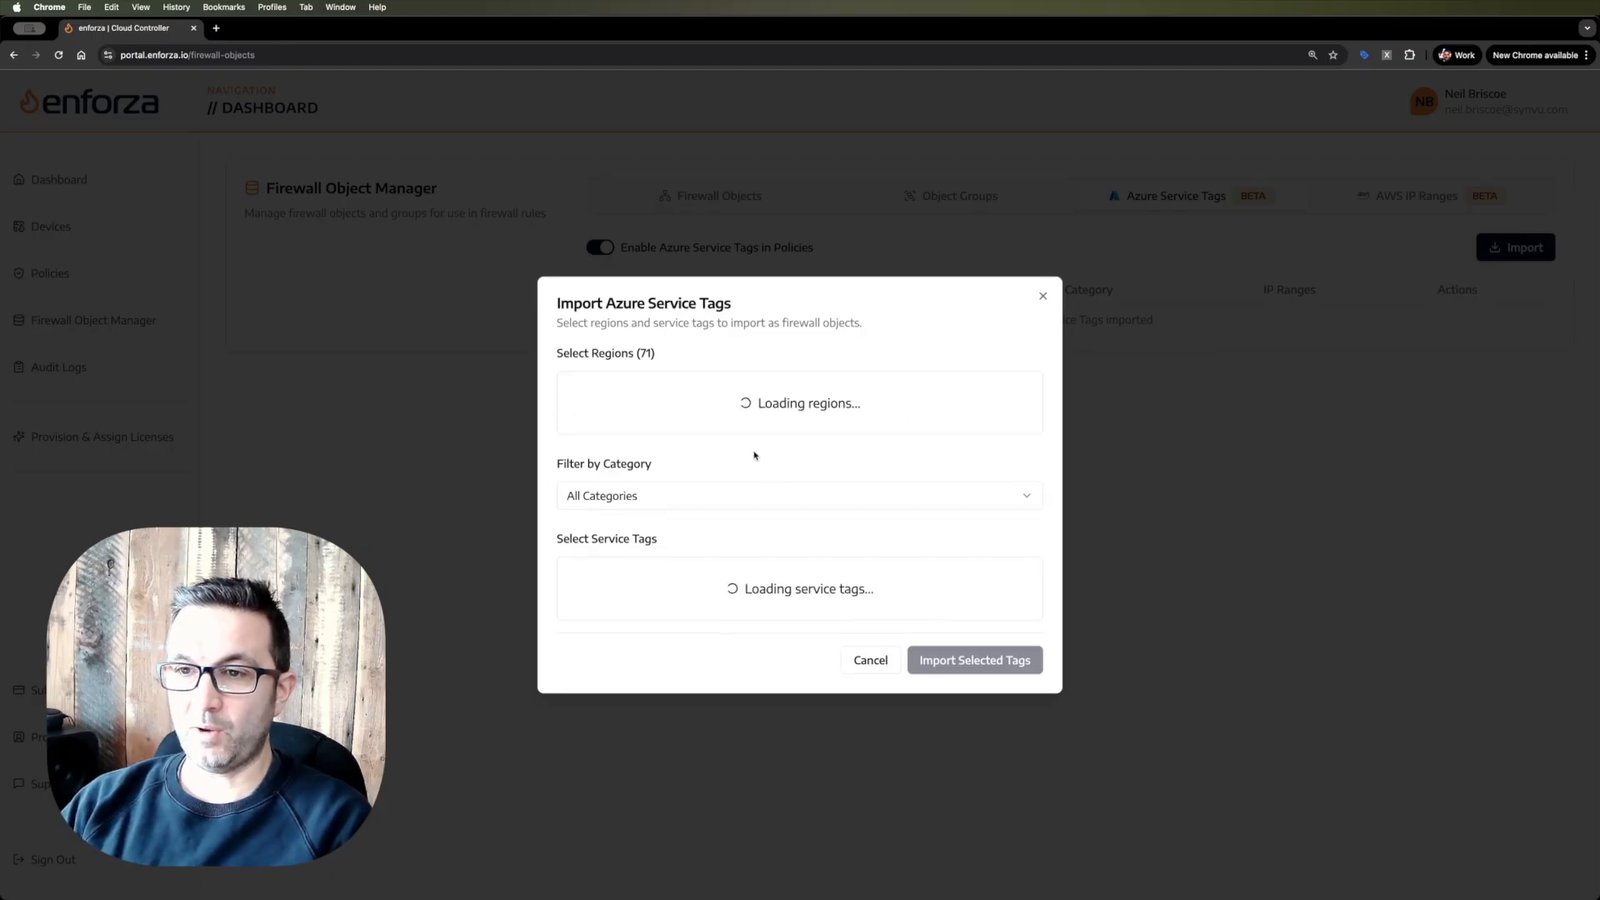
Filter the service tags by the Storage category, import Storage UKWest, and inspect its IP prefixes.
click(708, 450)
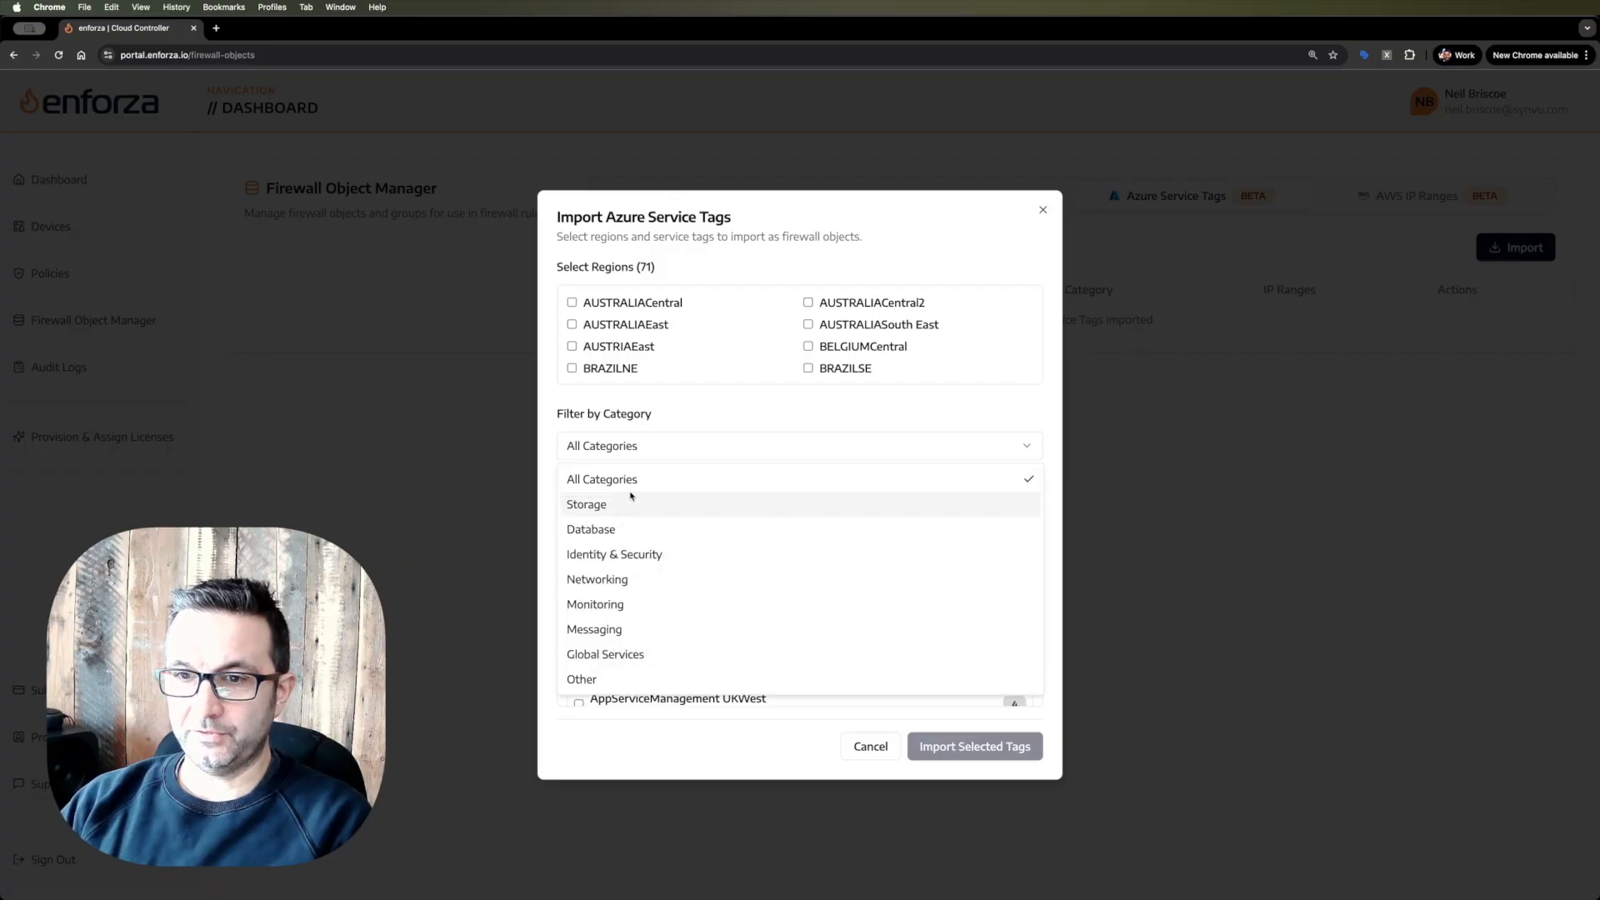
click(607, 505)
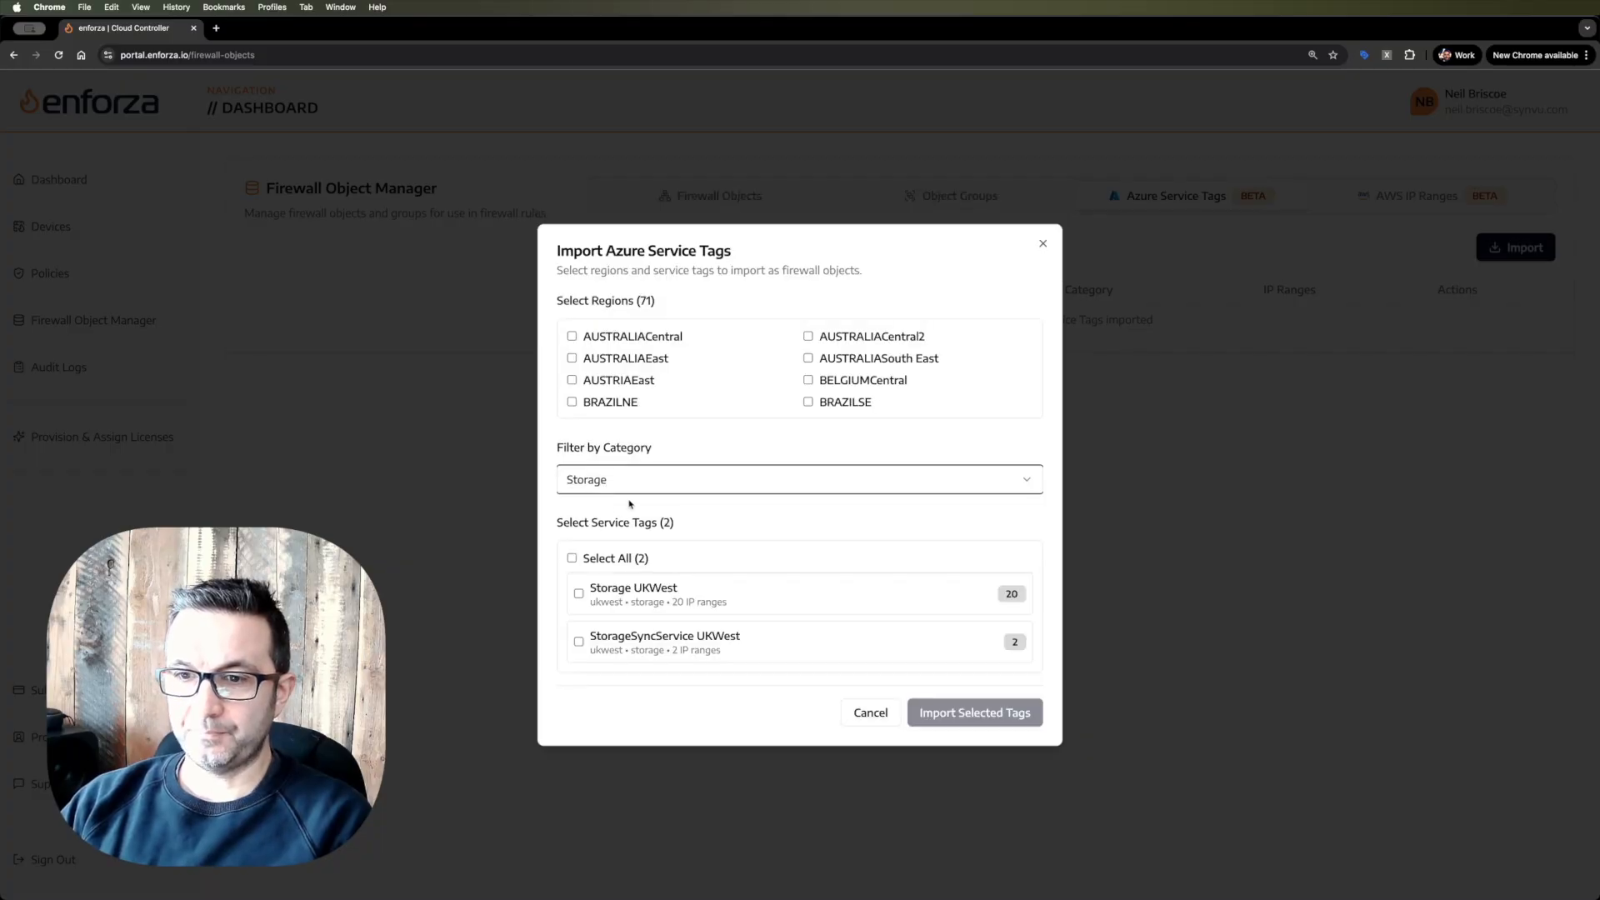
click(578, 595)
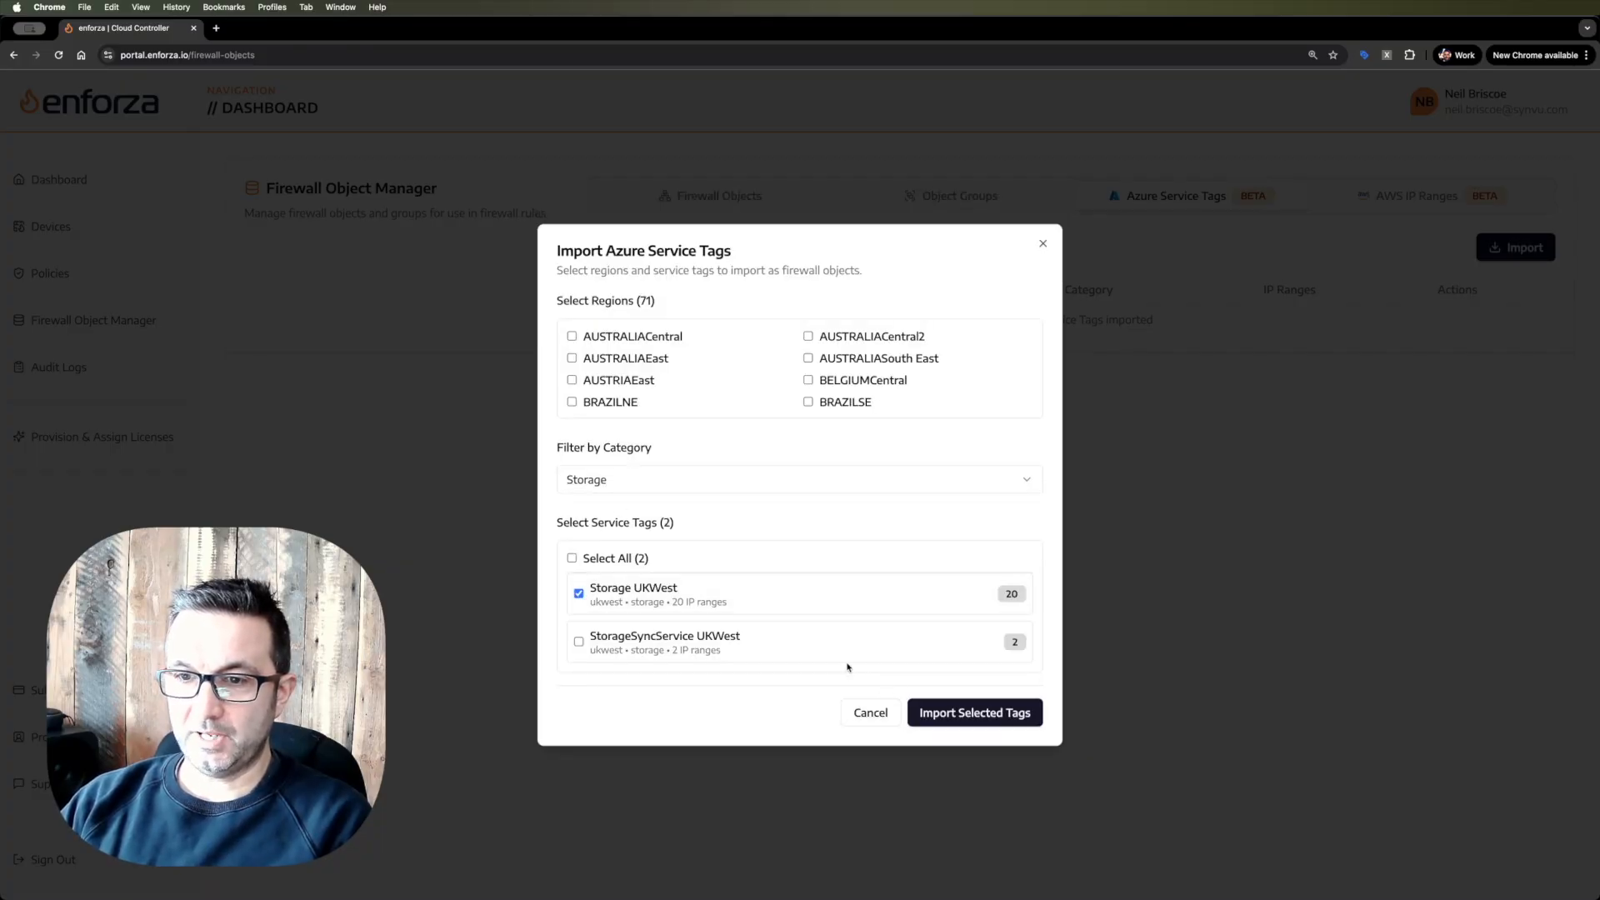
click(970, 712)
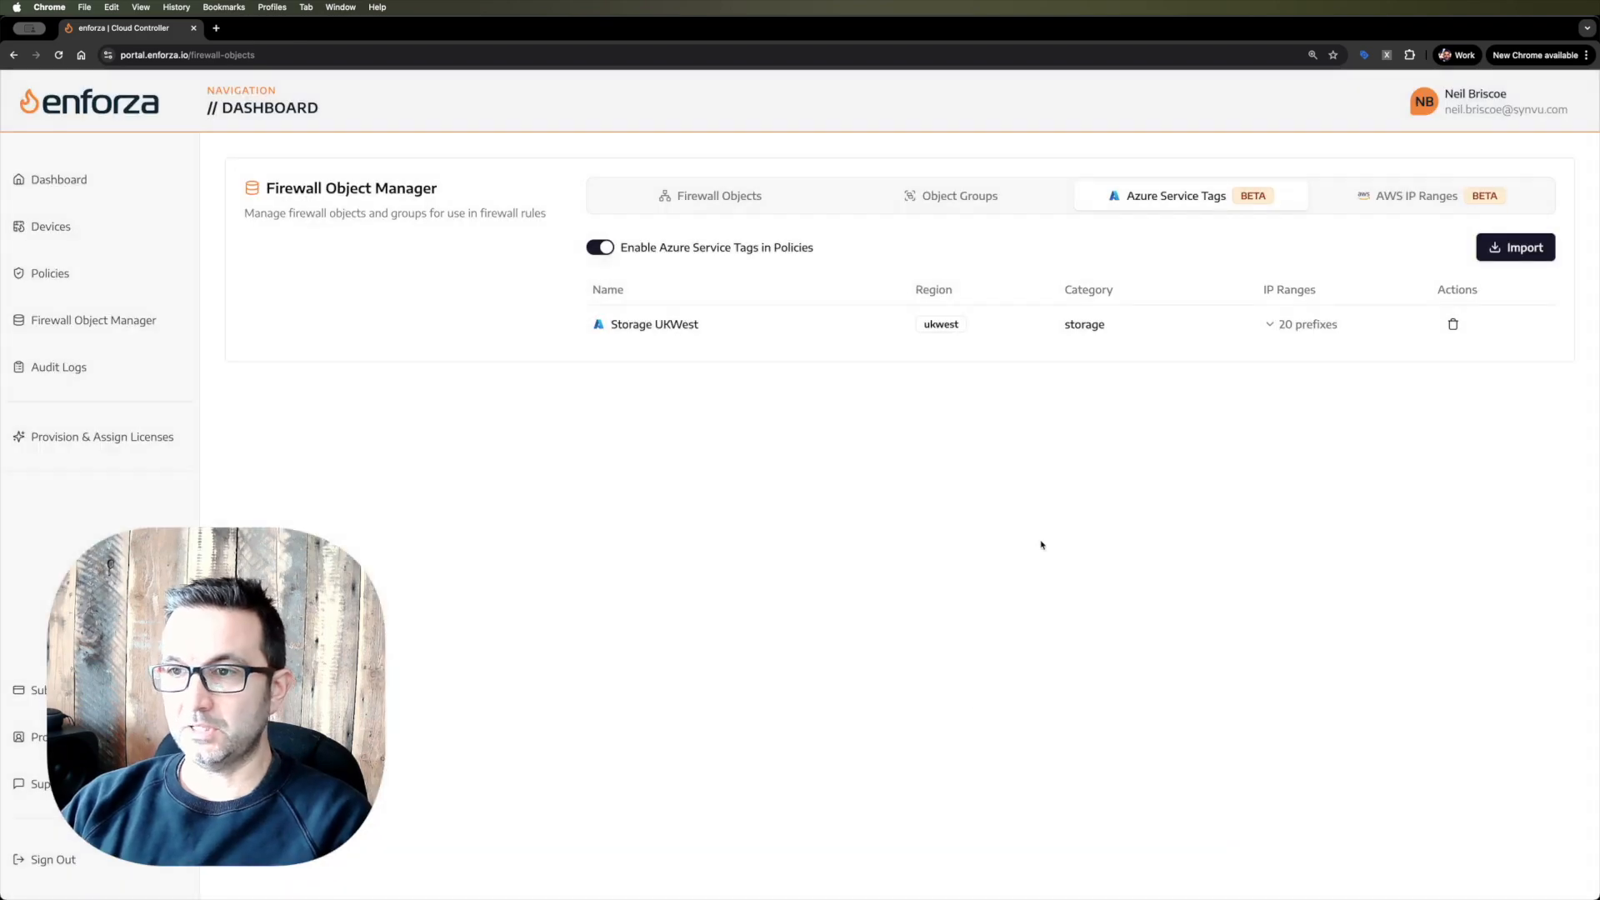
click(1268, 325)
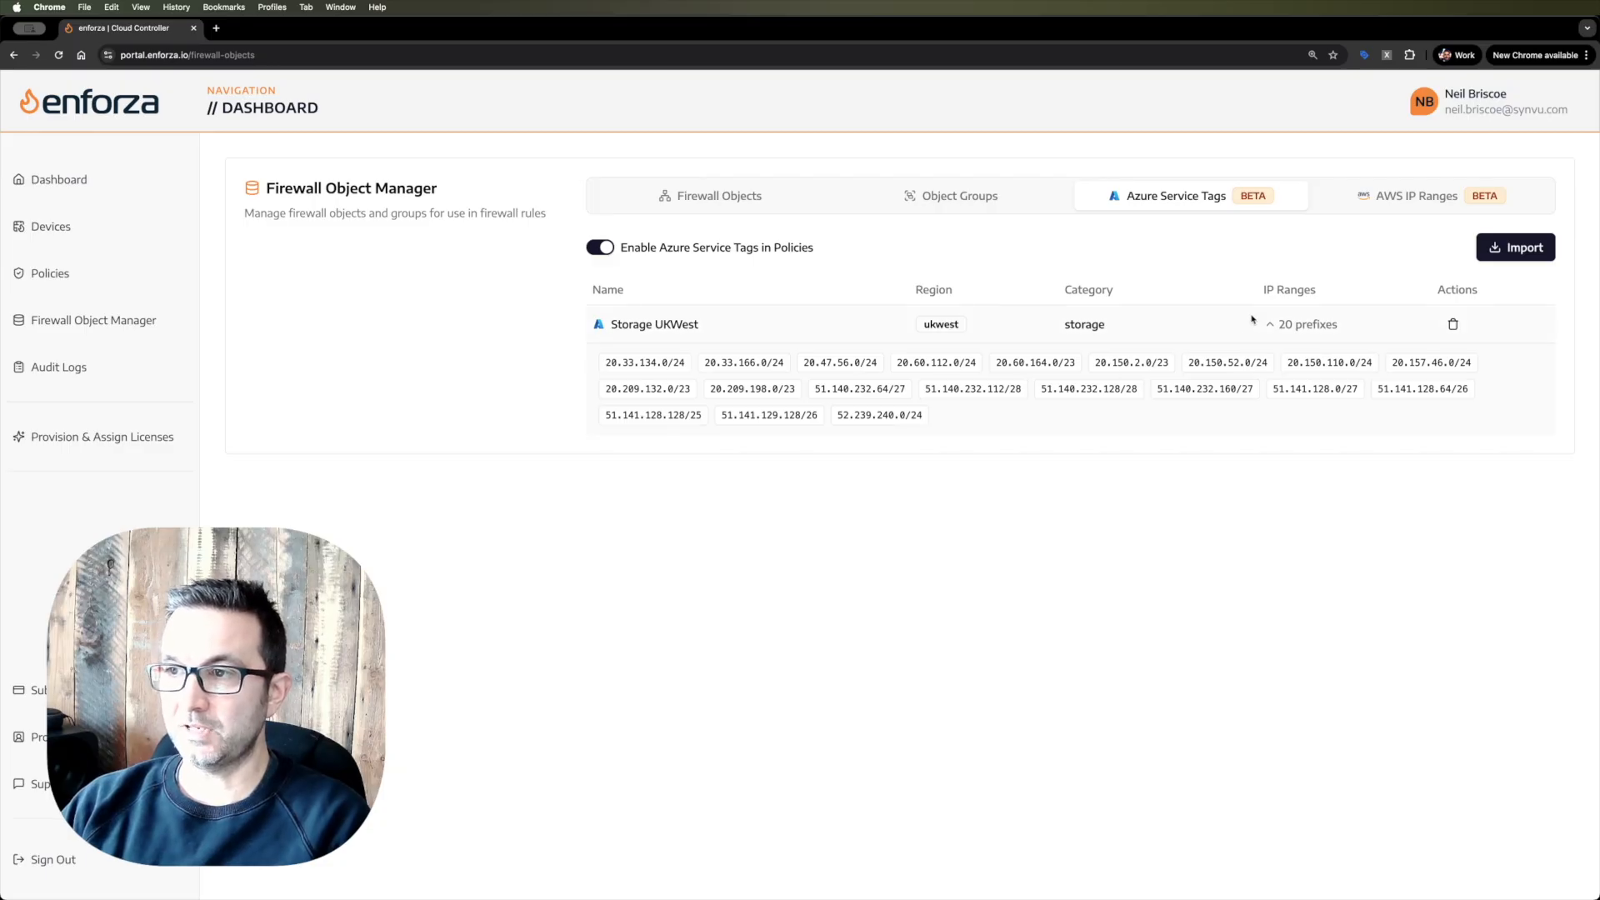
click(1276, 324)
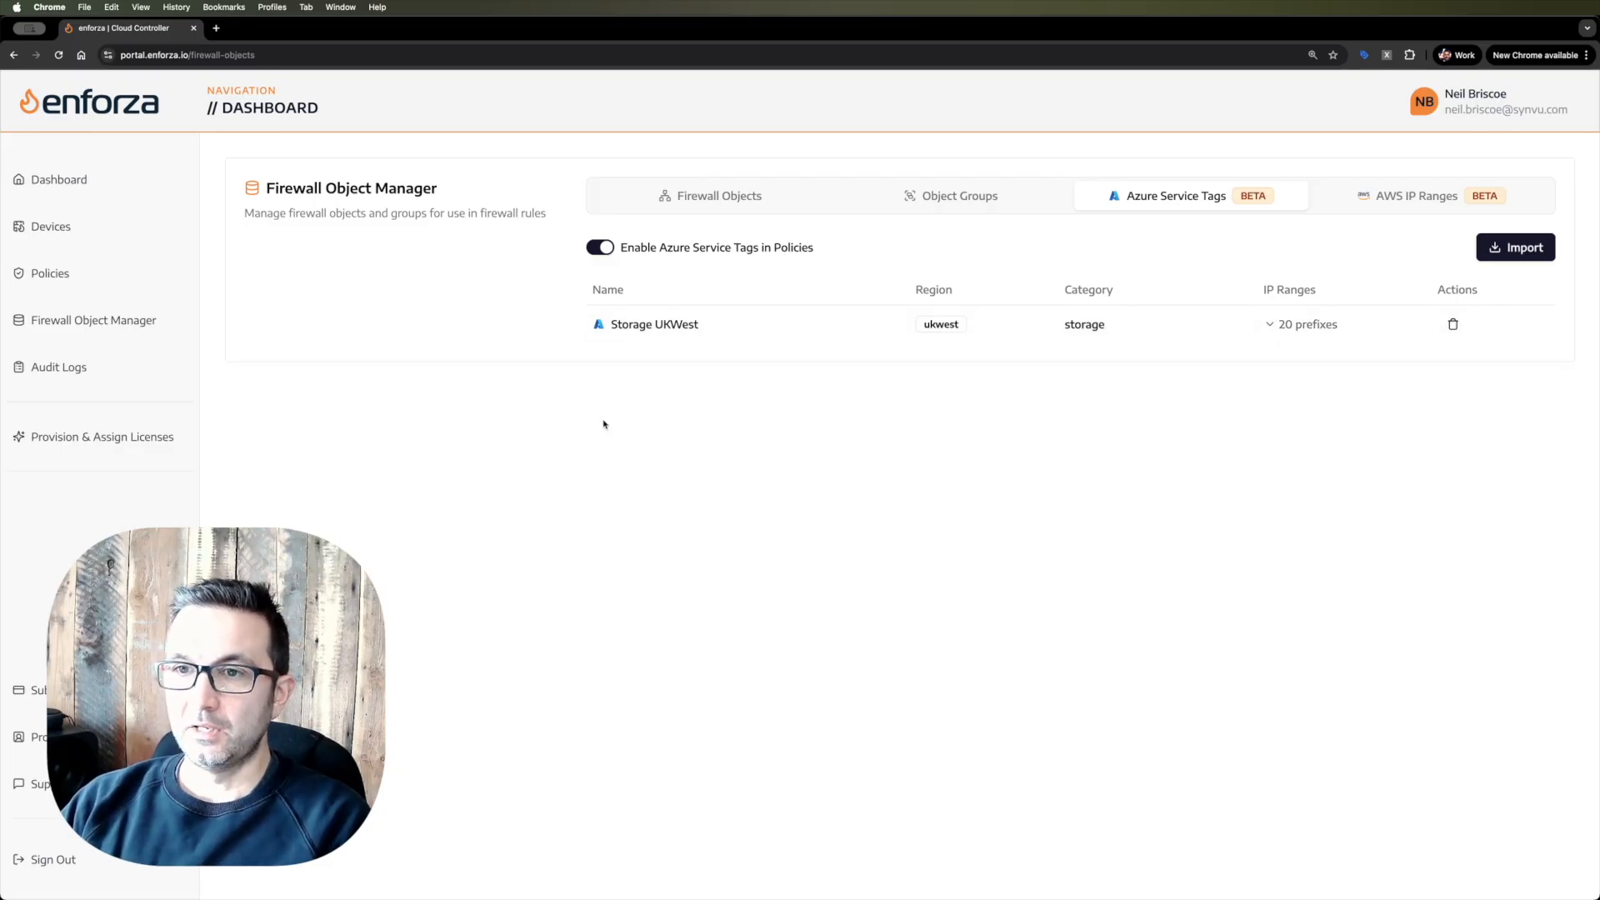
Open the policy created on 30/10/2025 for editing and check which devices can be associated with it.
click(56, 272)
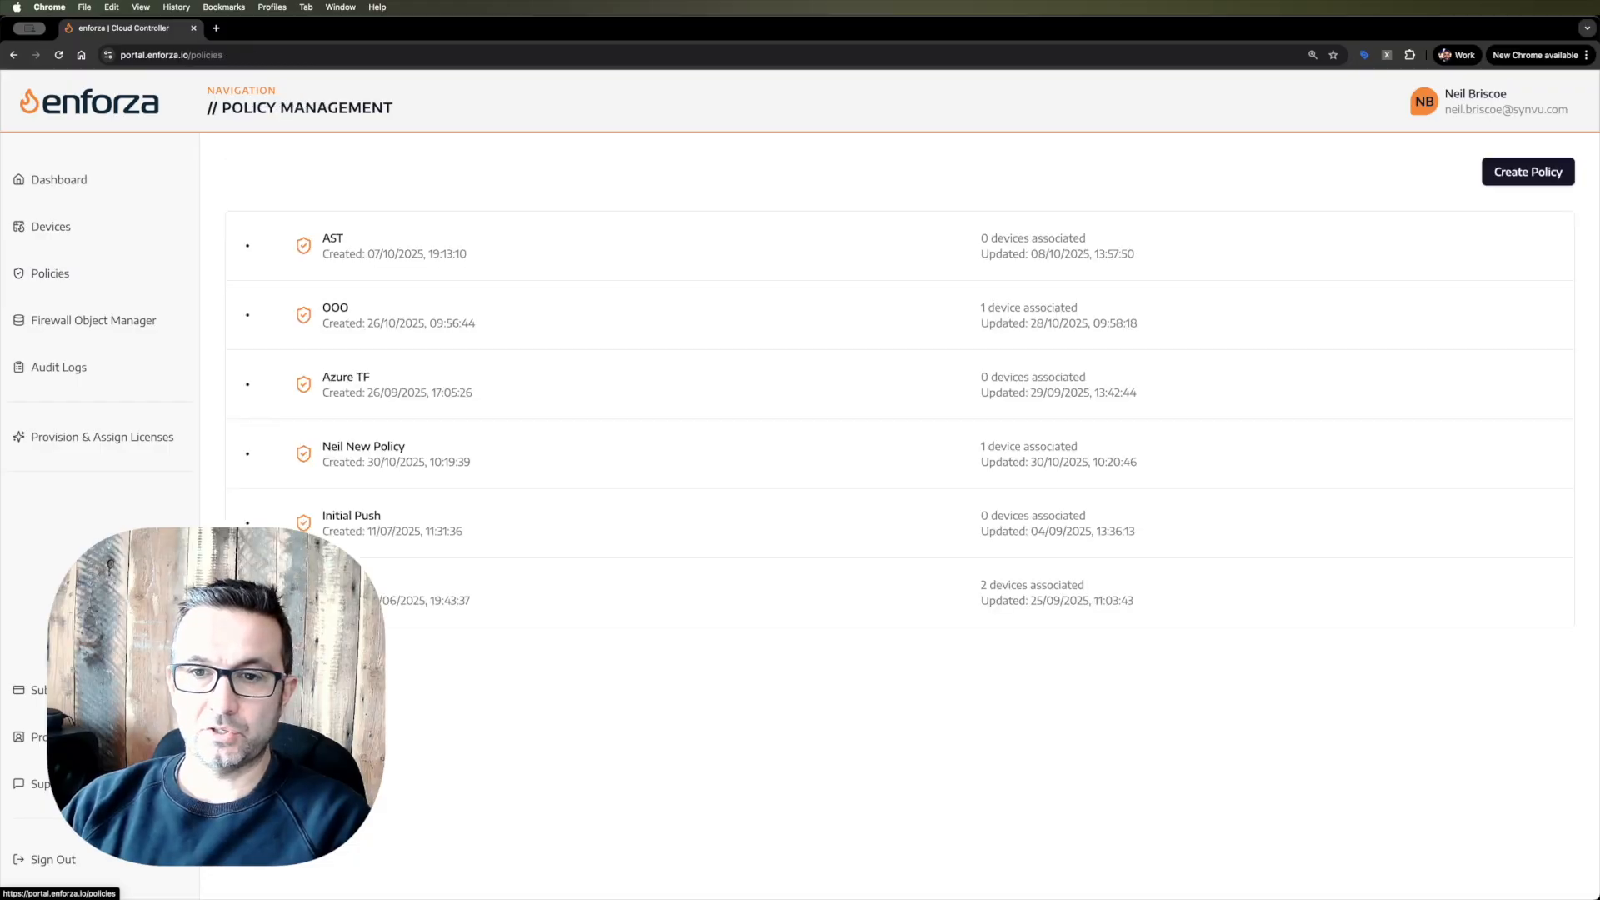
click(416, 463)
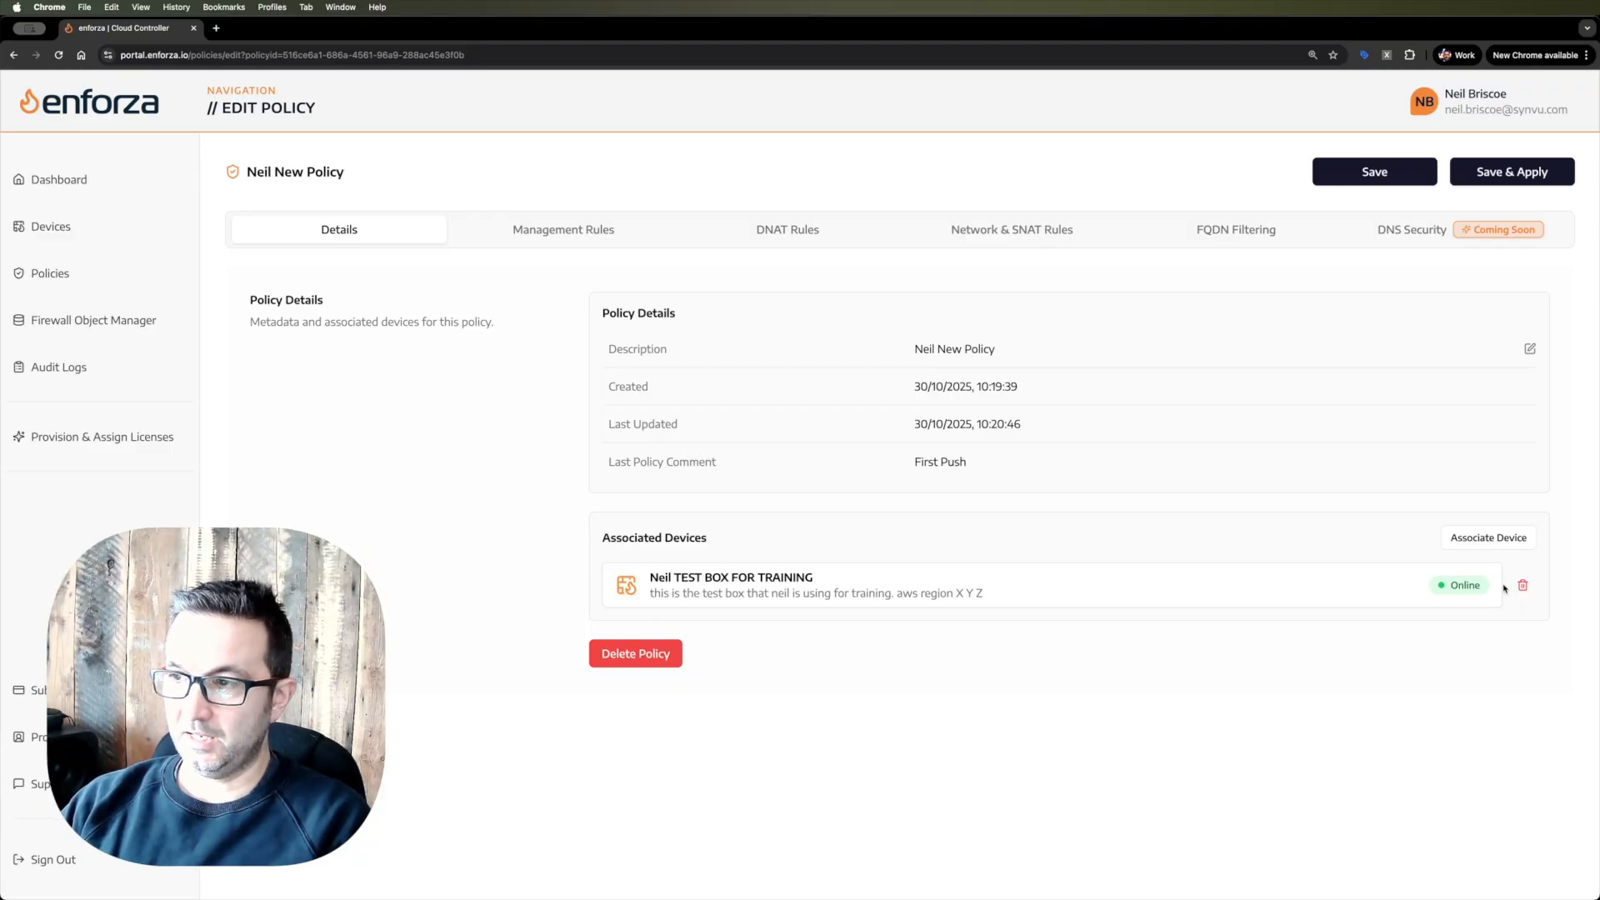
click(1513, 545)
click(1473, 581)
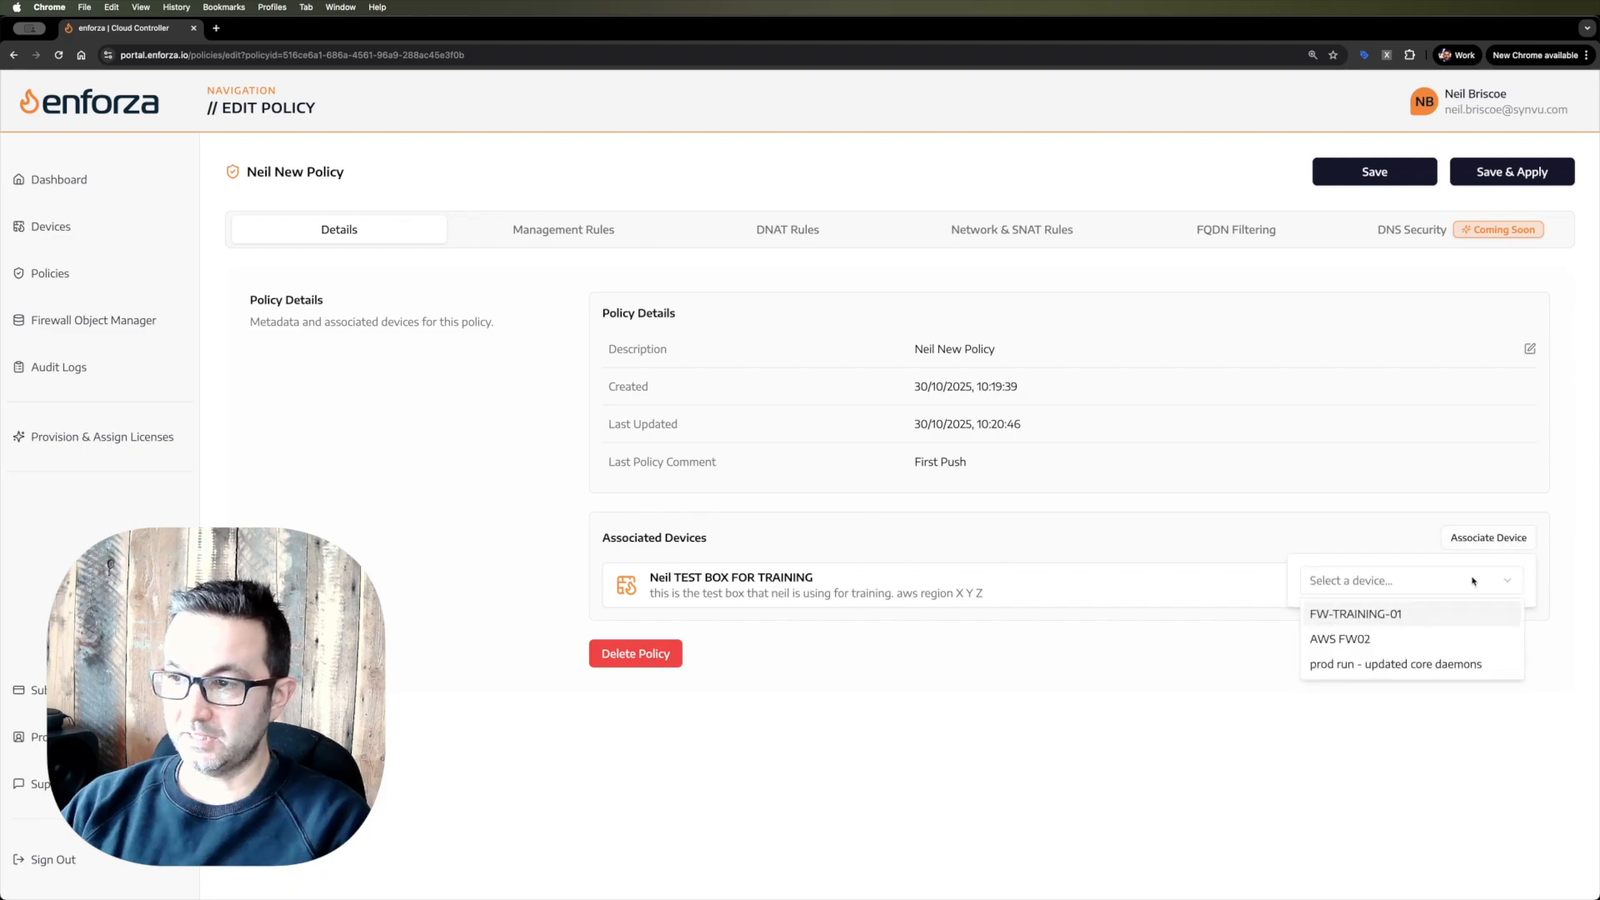
click(1134, 725)
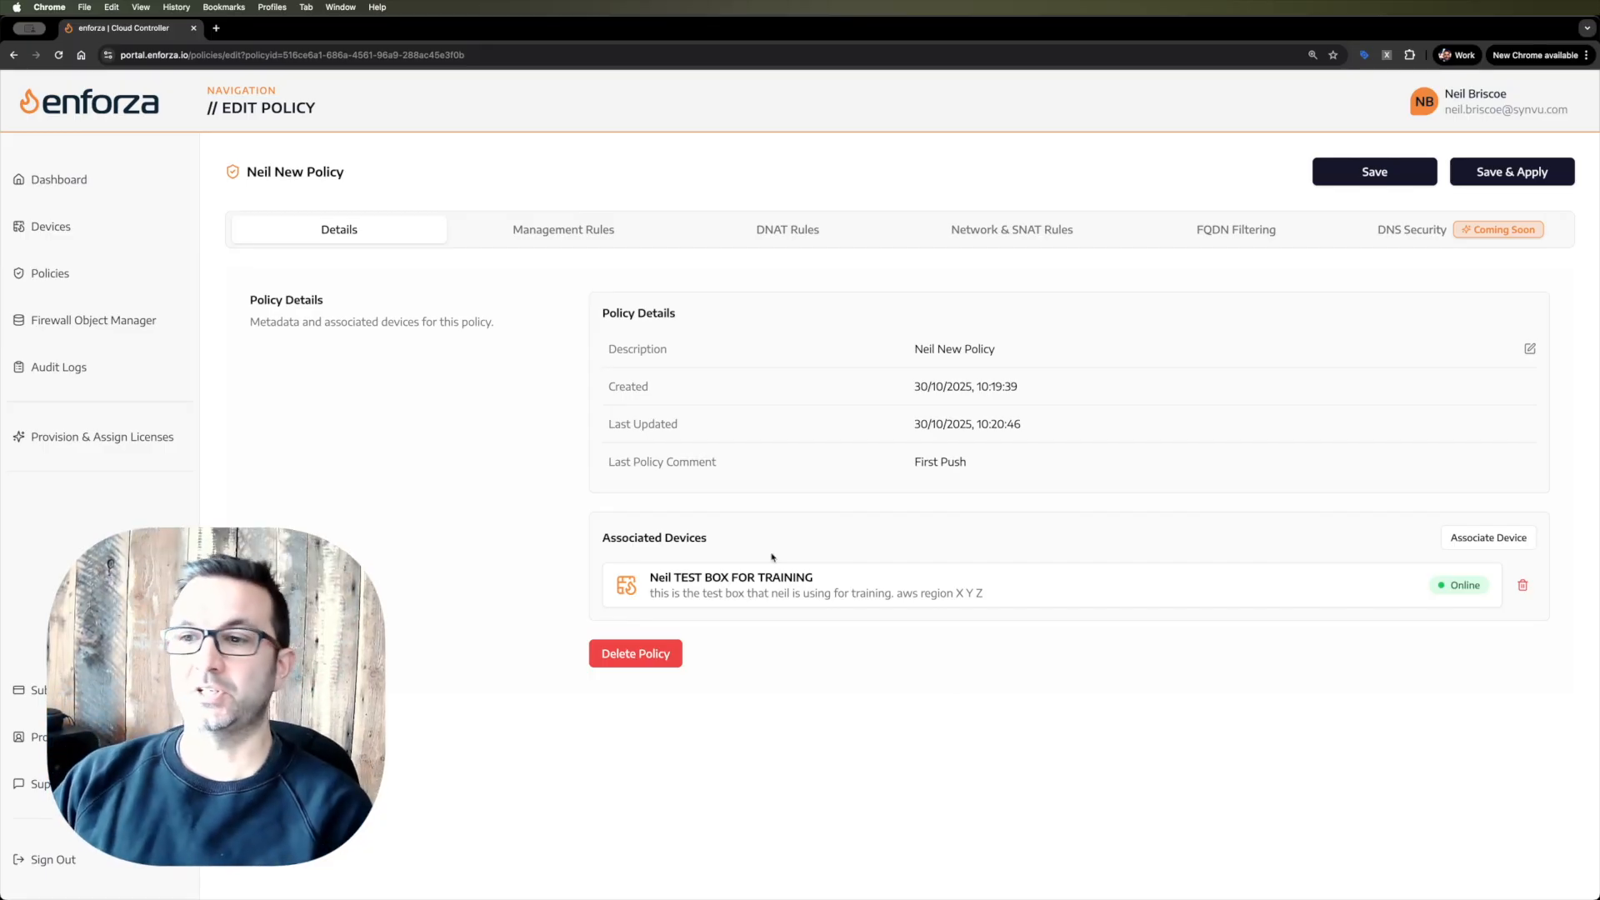
Add a management rule to the policy with source 123.123.123.123 and protocol ICMP.
click(554, 227)
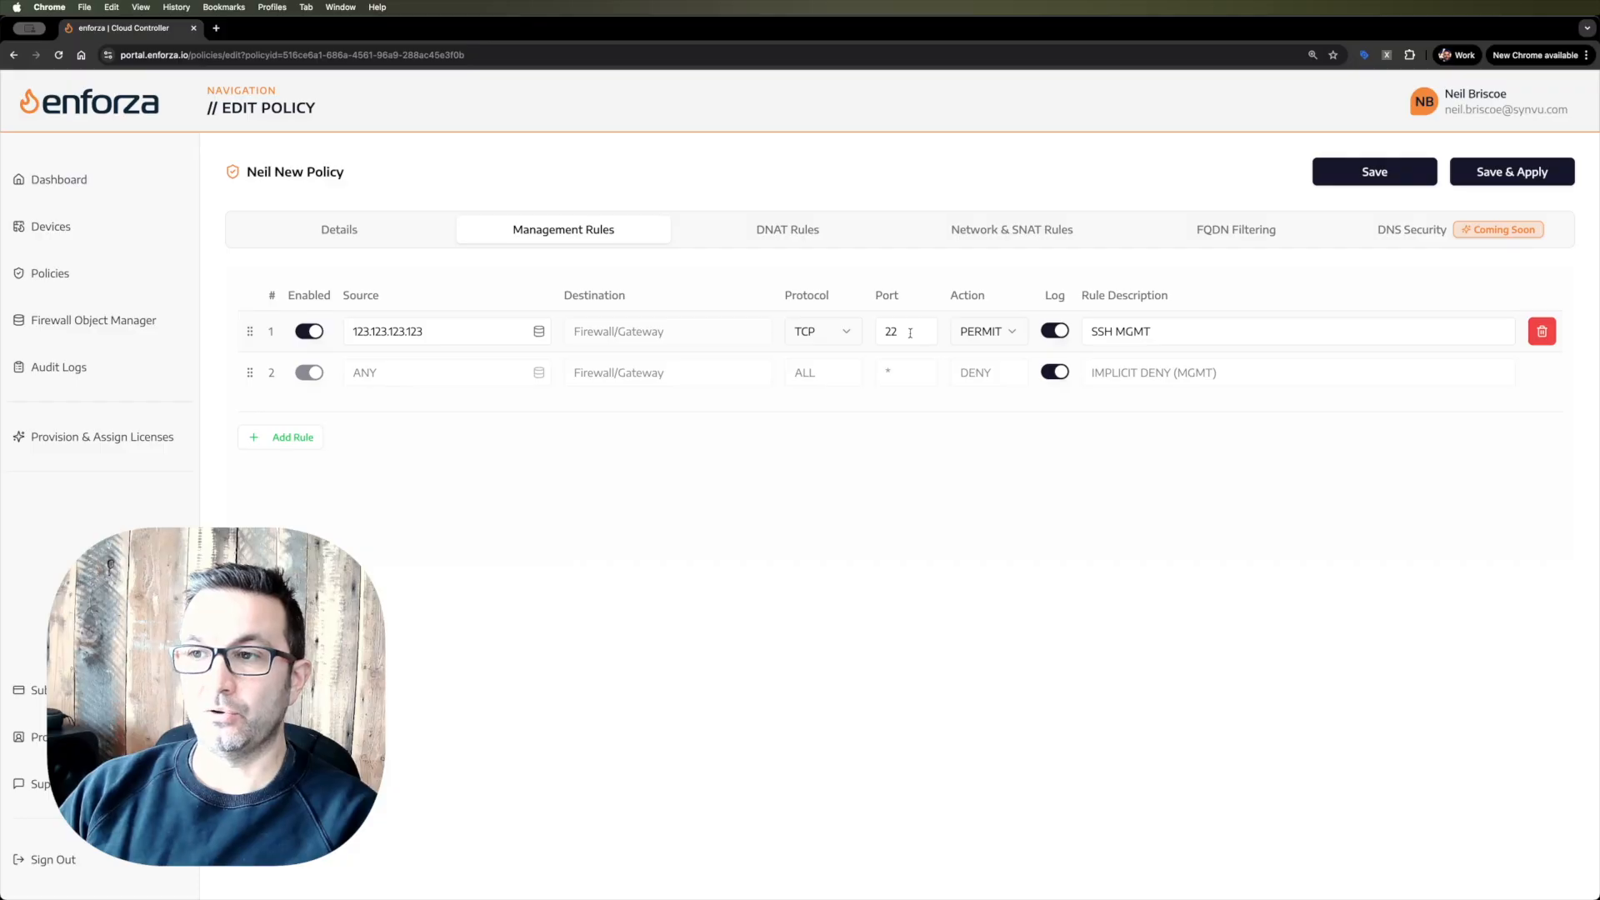
click(287, 438)
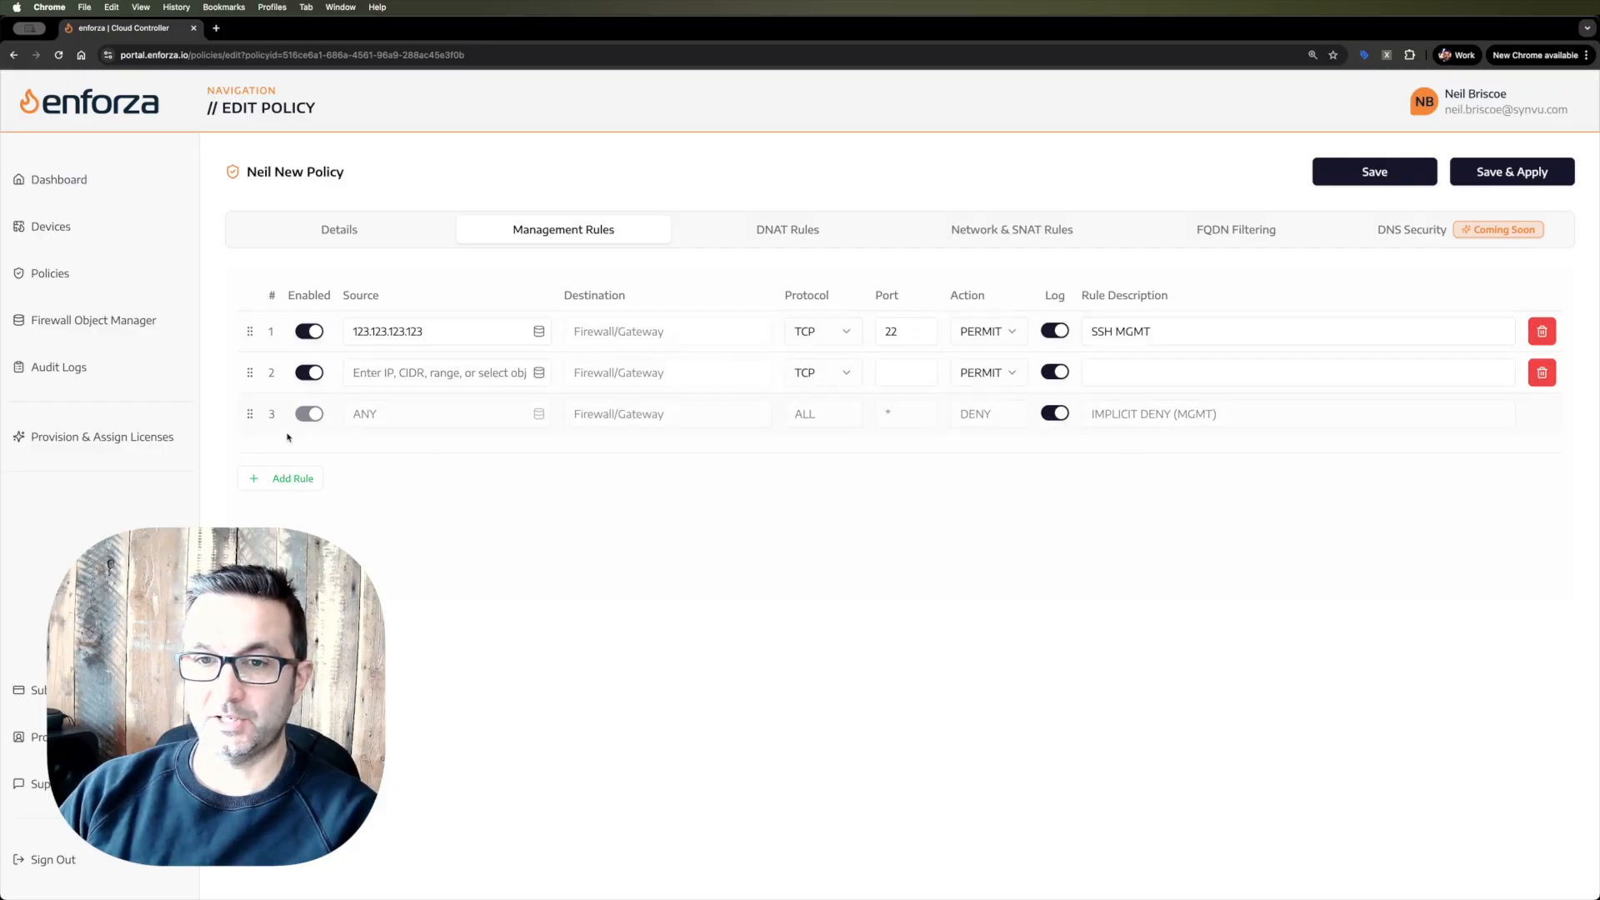
click(394, 376)
text(123)
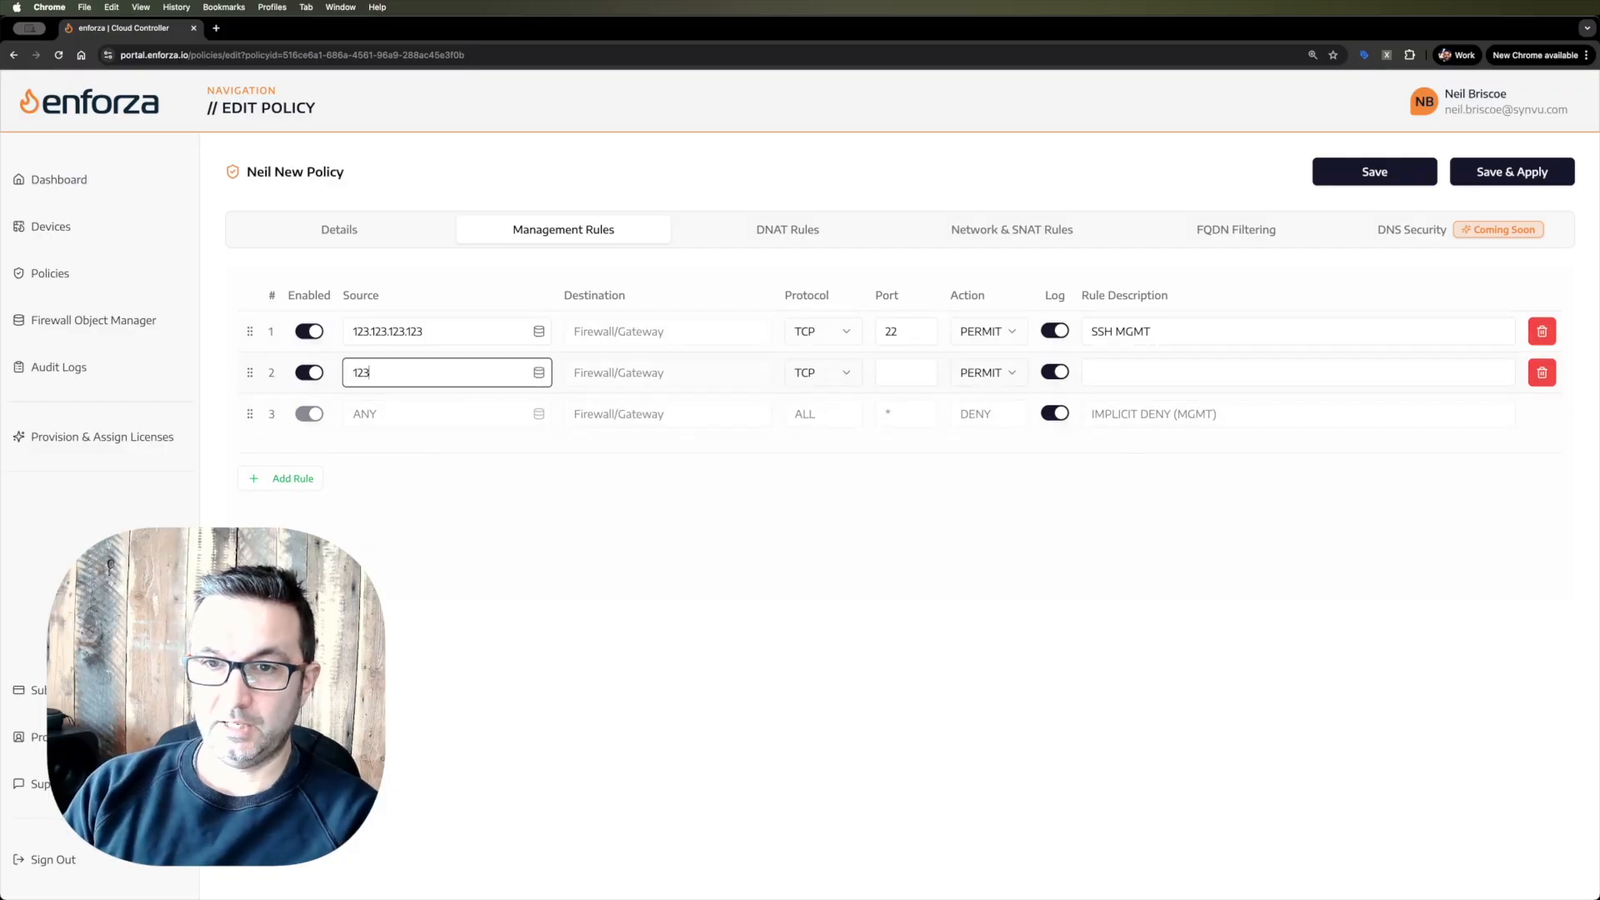
text(.123.123.123)
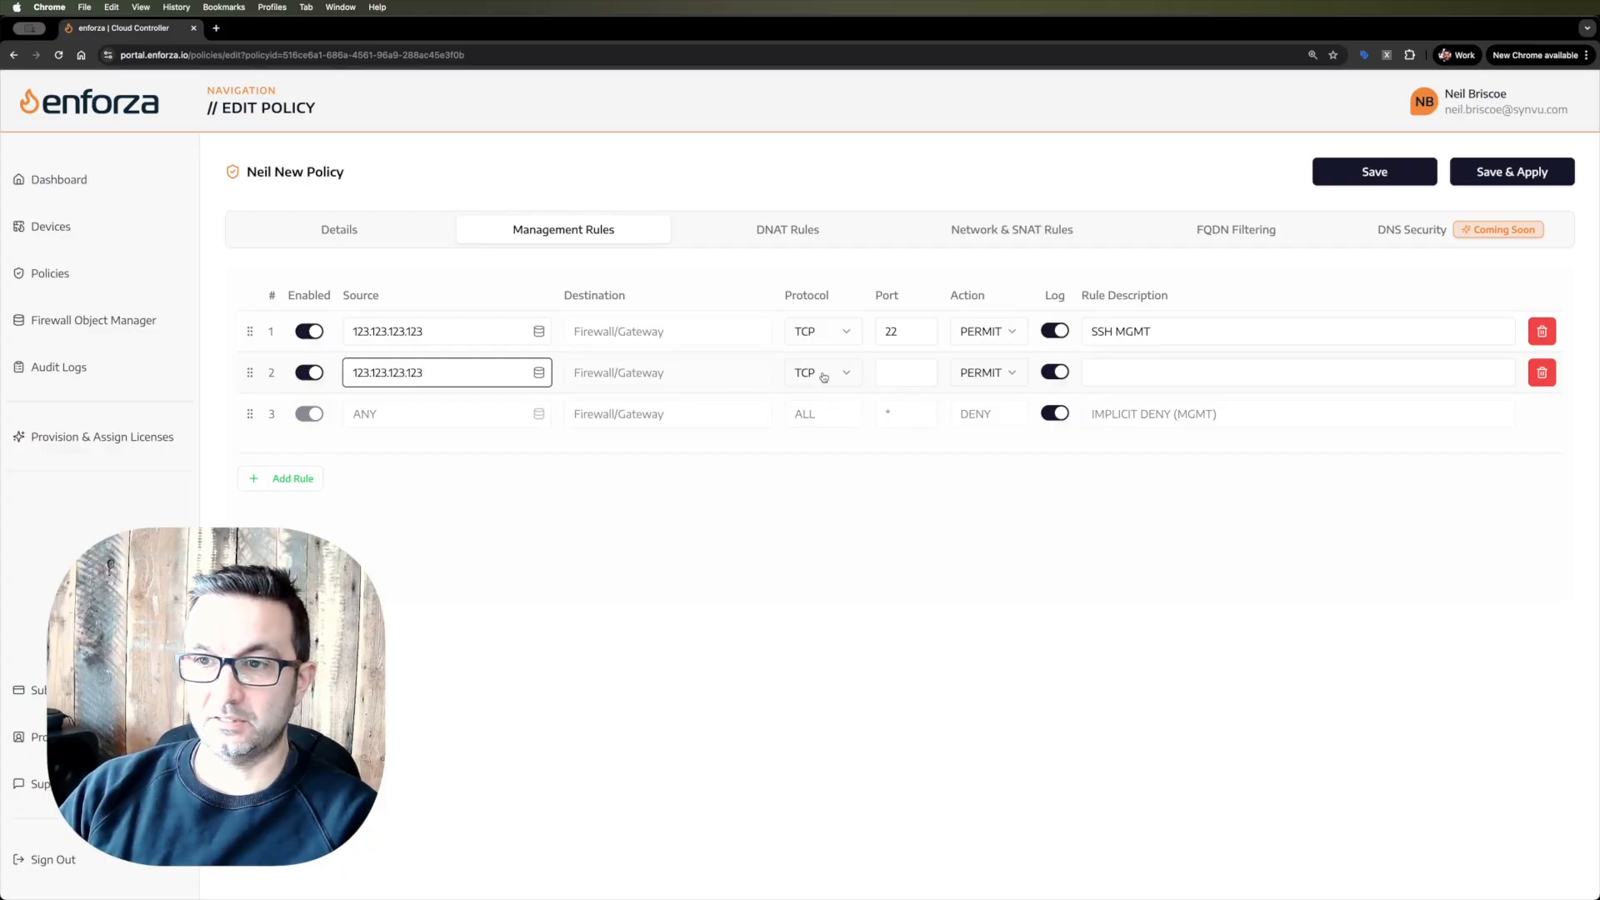
click(804, 375)
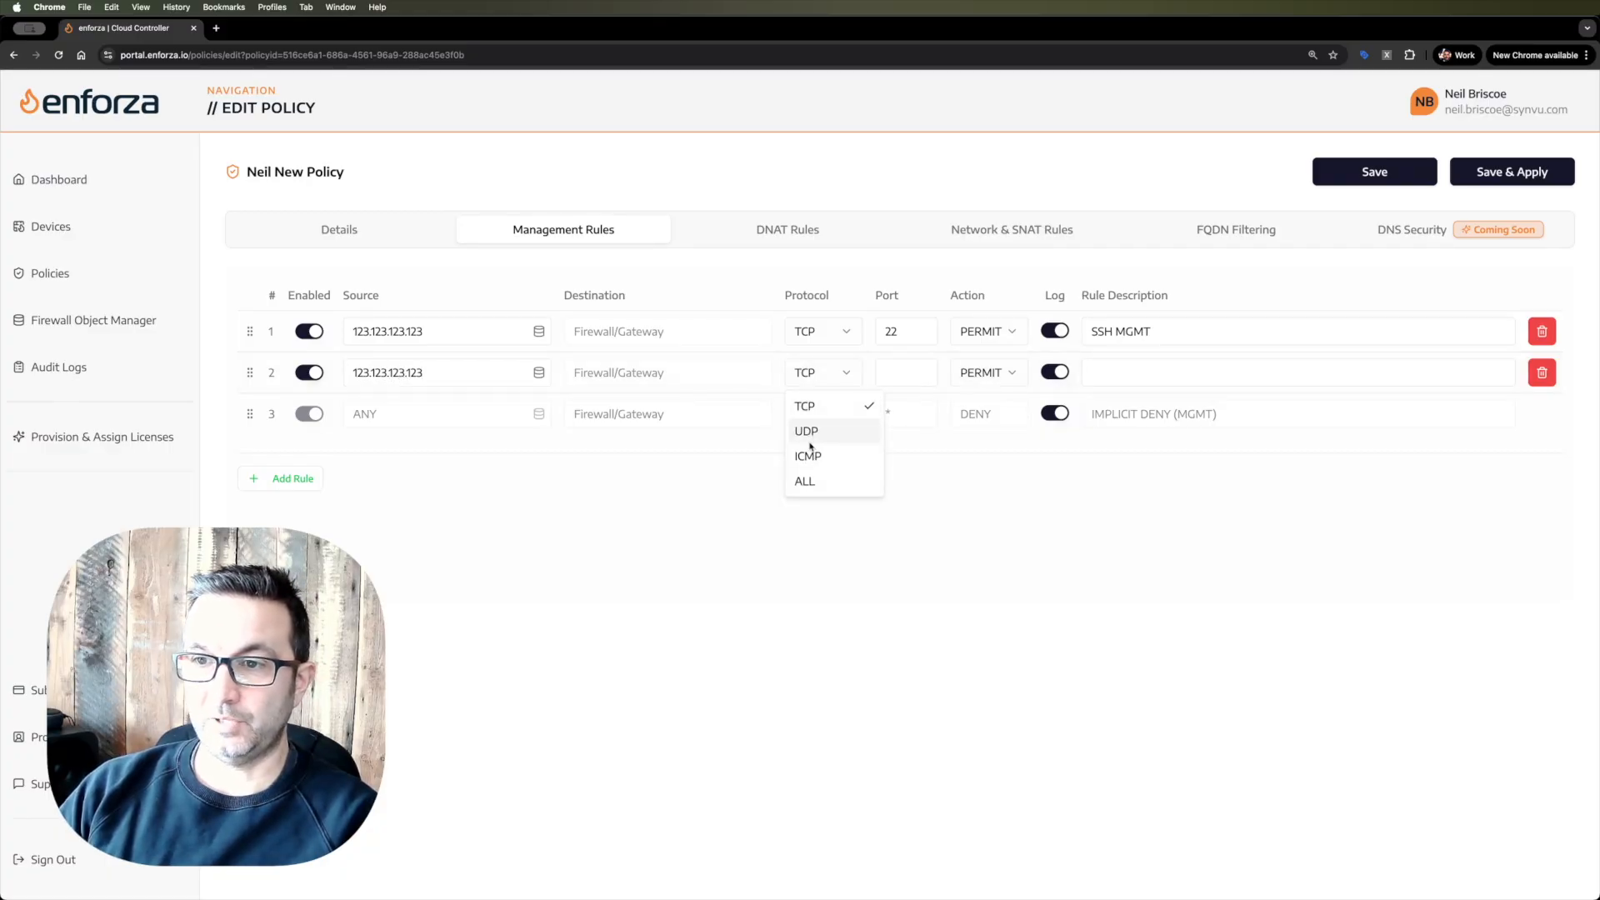
click(807, 455)
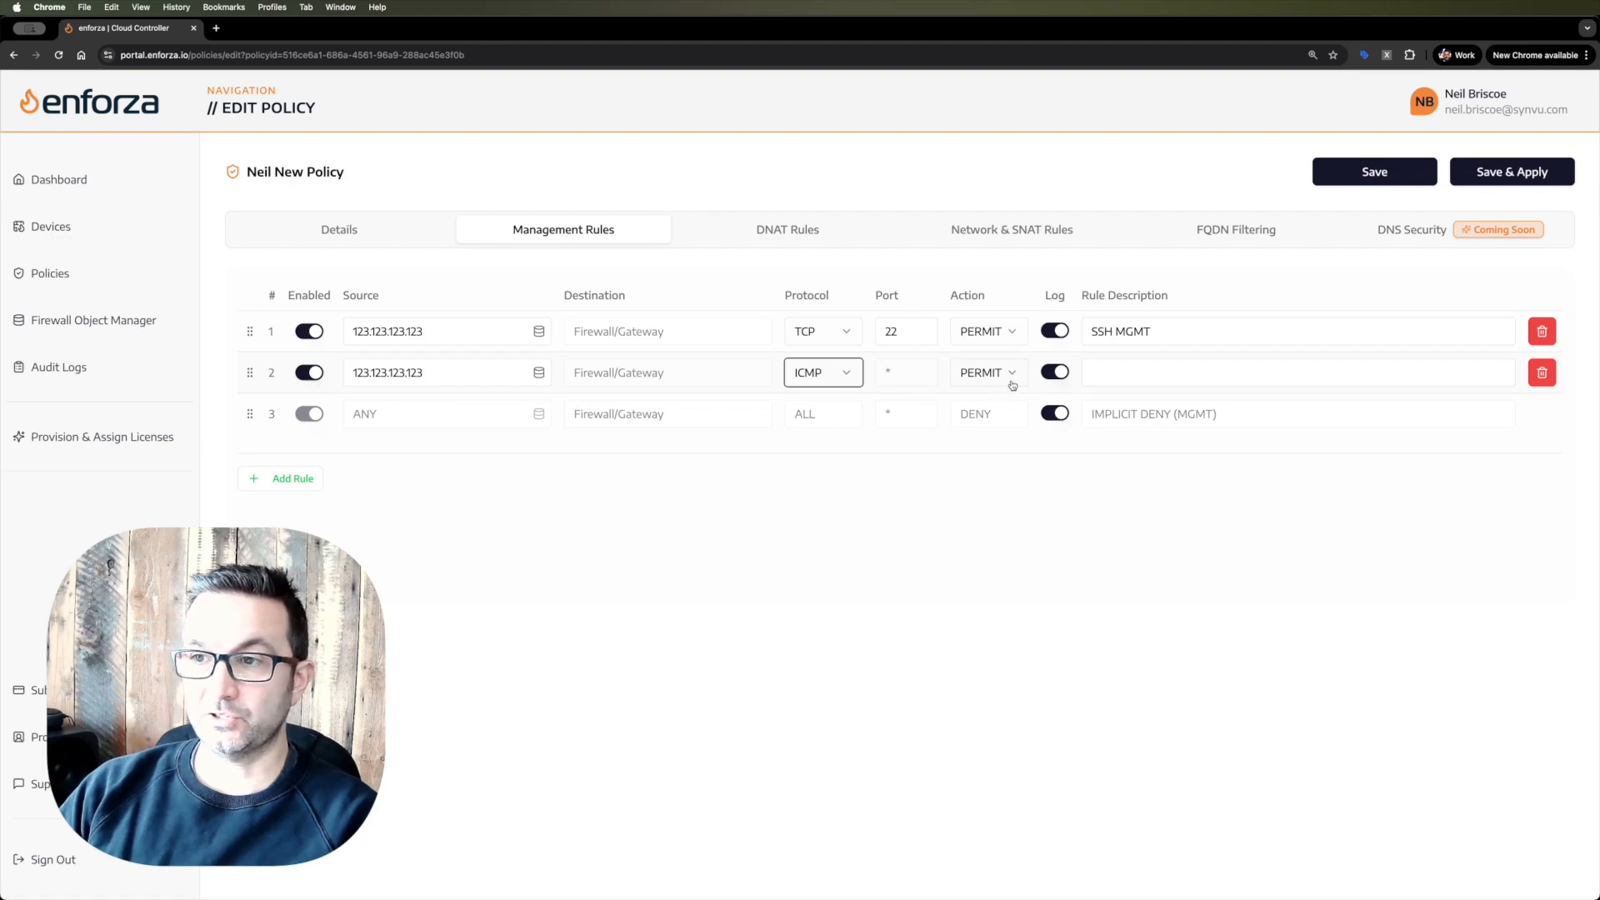
Describe the new ICMP management rule as "ICMP HEALTH CHECK FROM HQ".
click(1131, 372)
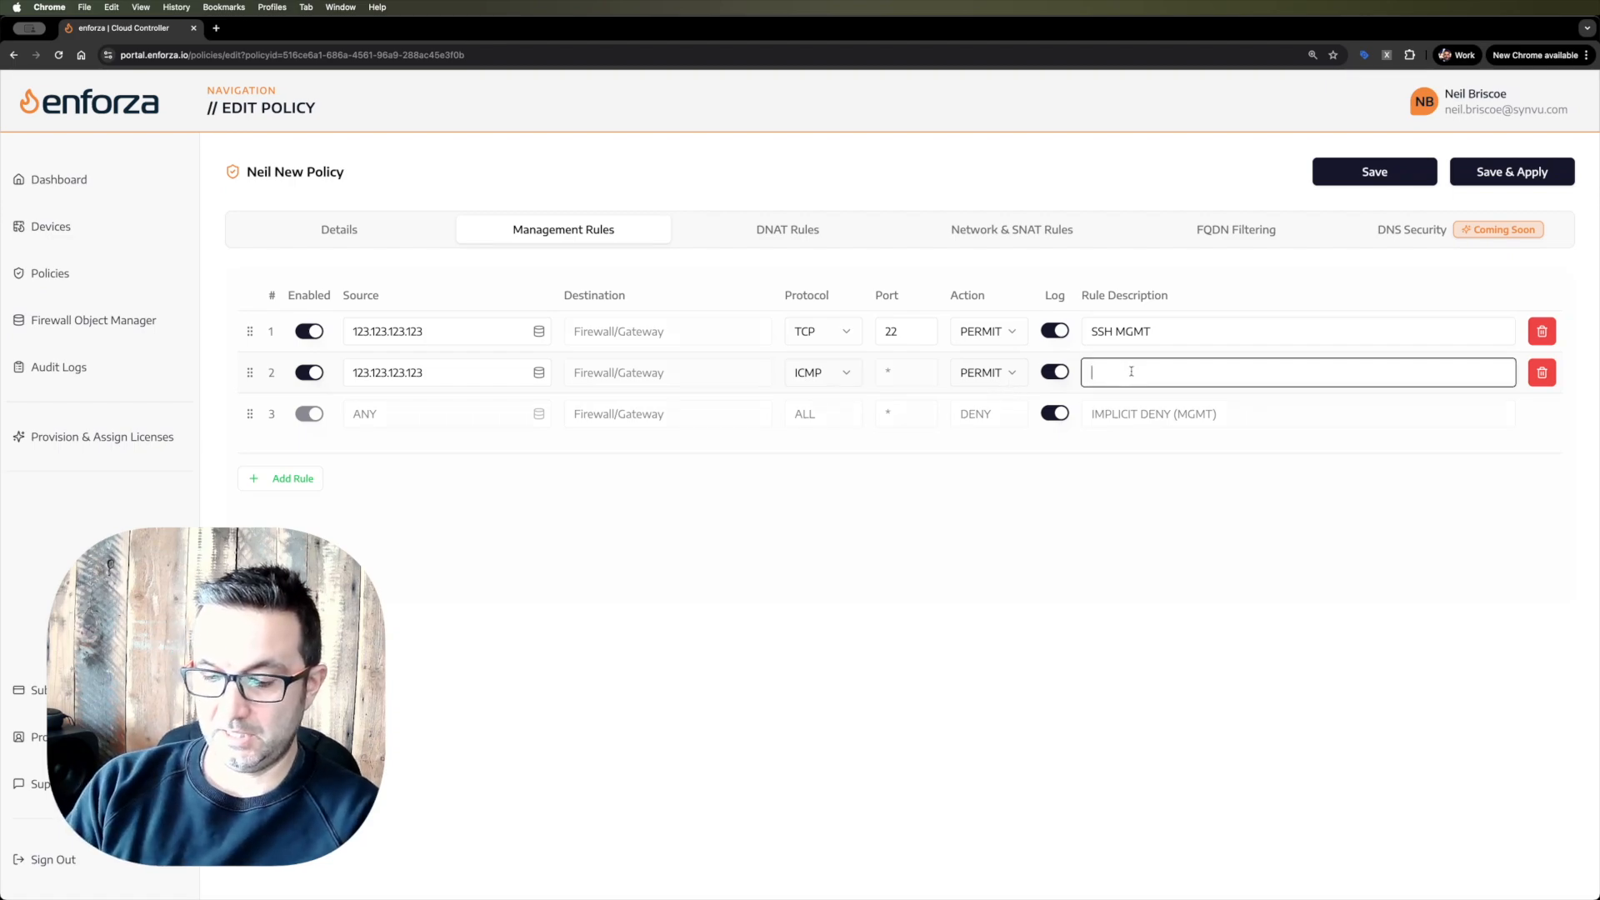
text(ICMP HEALT)
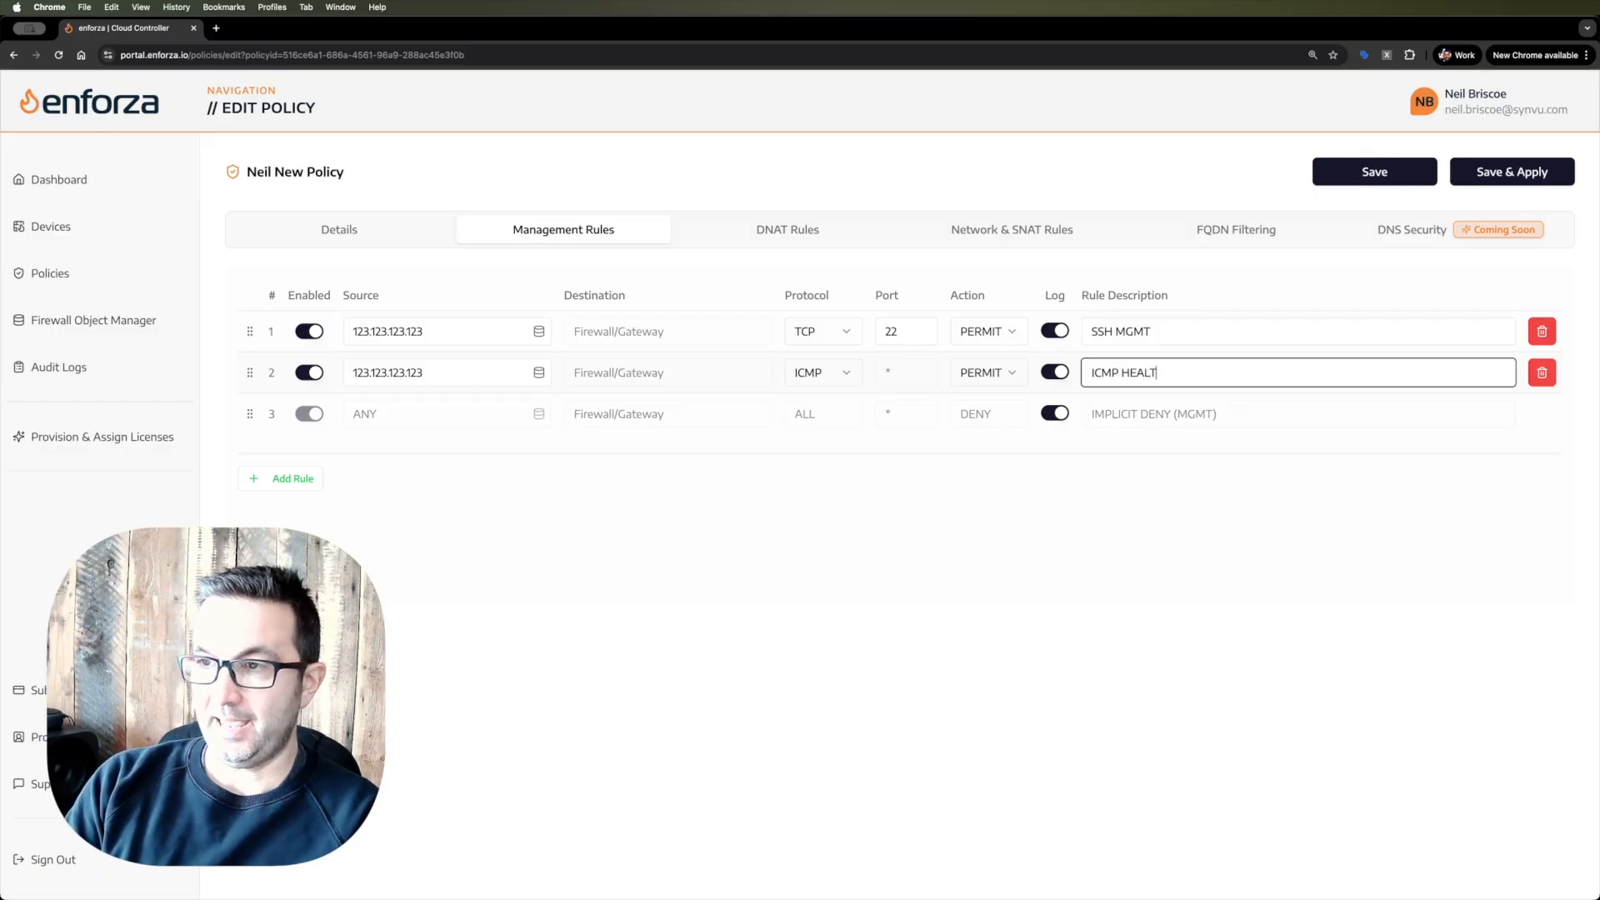
text(H CHECK FROM HQ)
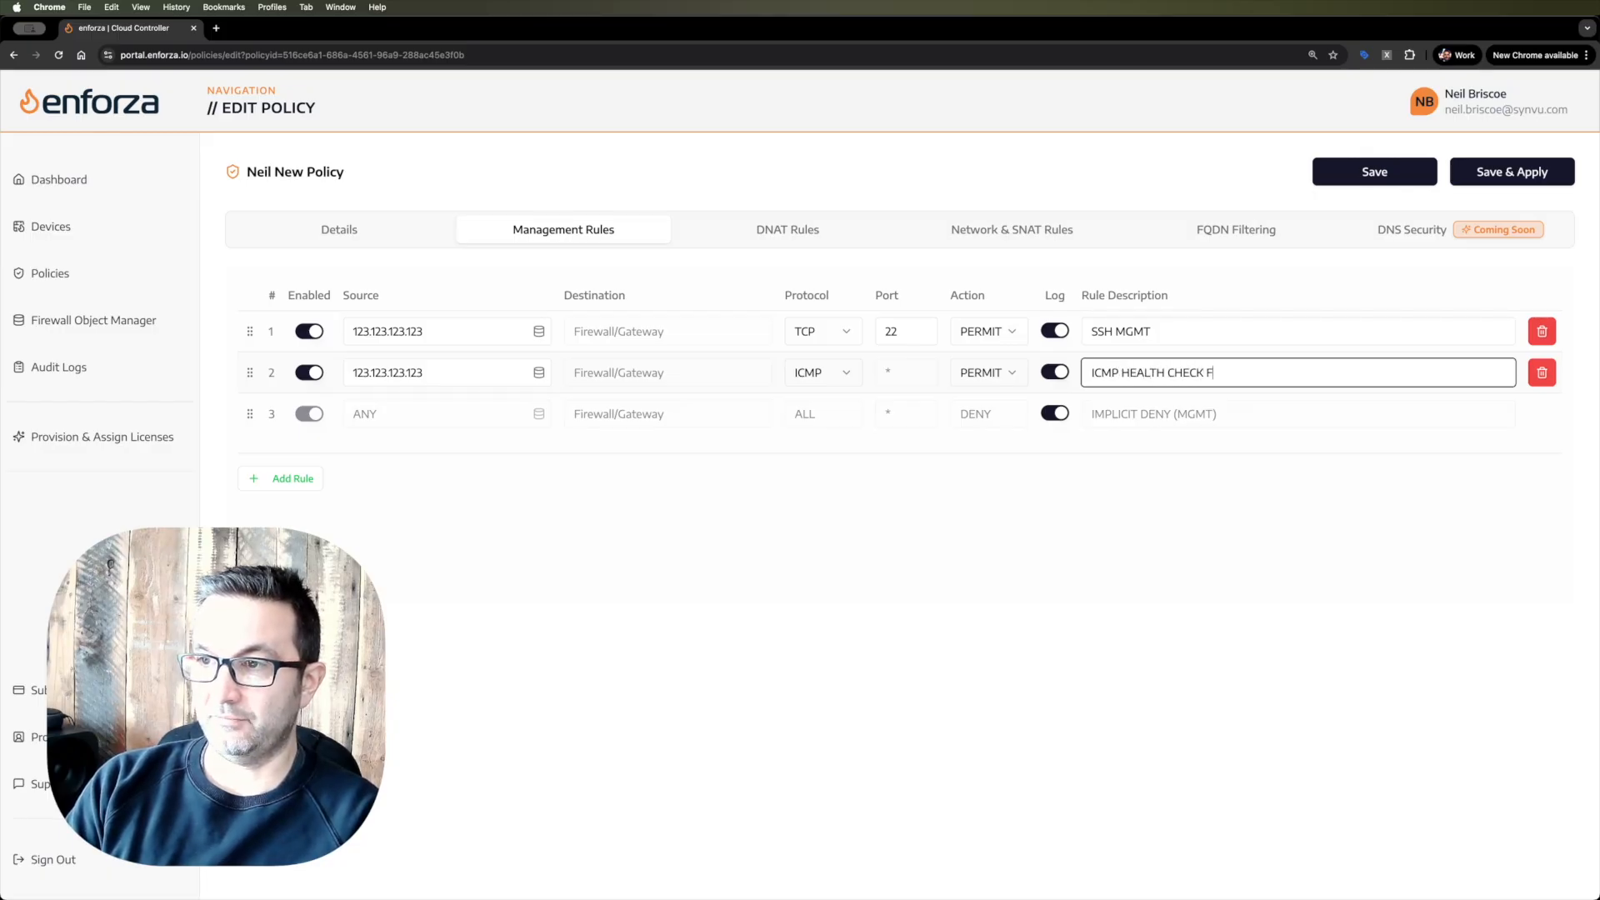
click(997, 553)
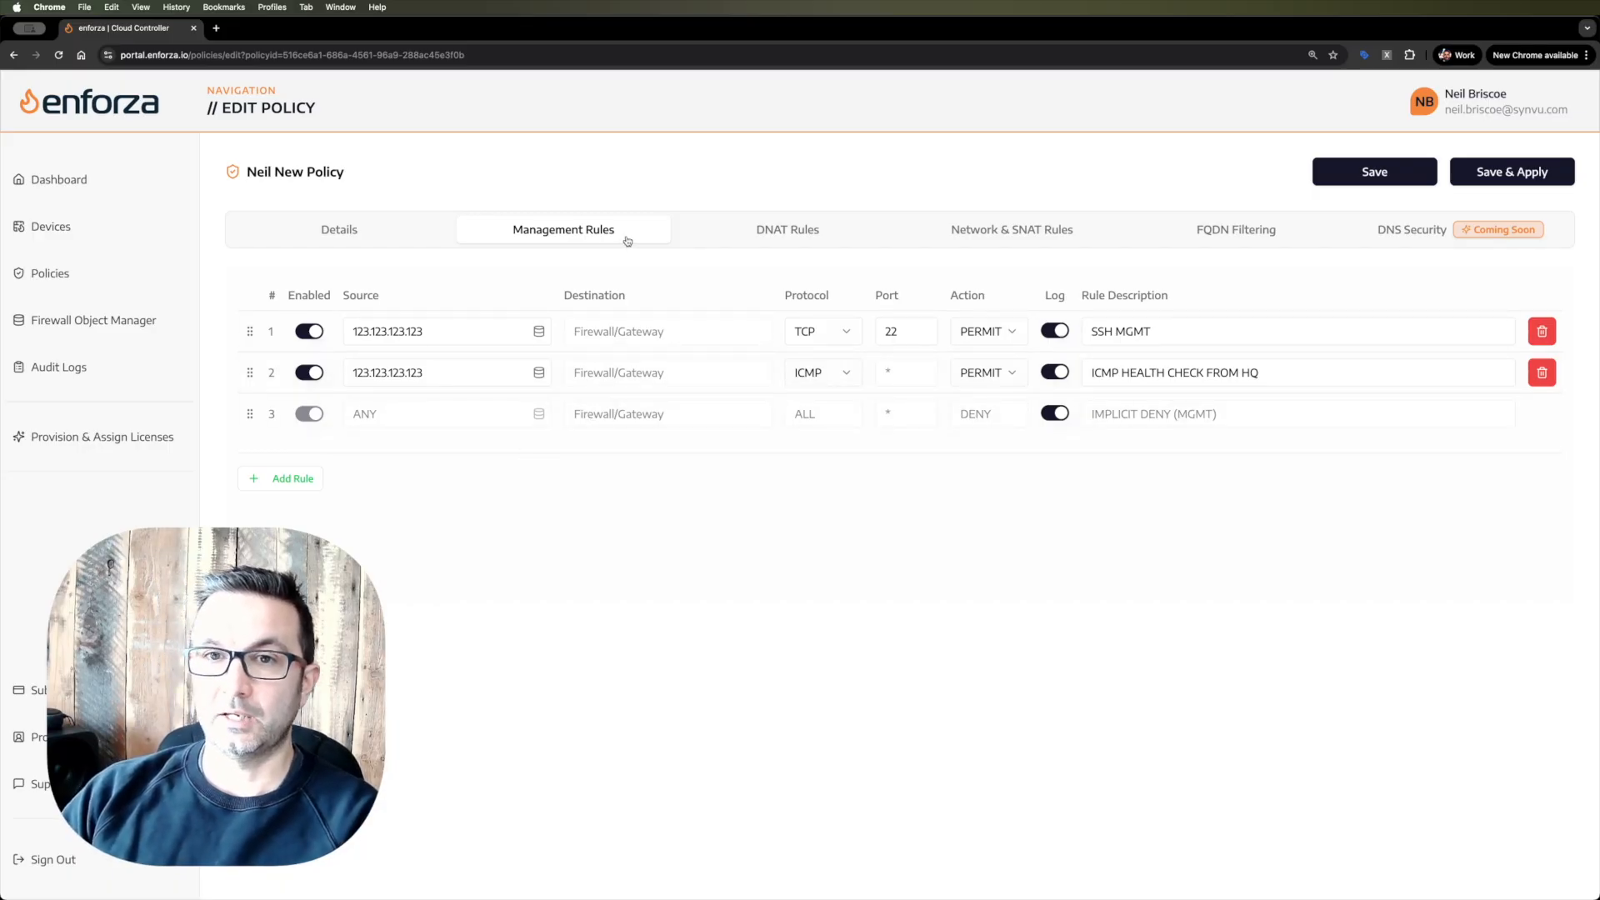
Add a network rule to the policy with source 10.0.1.0/24.
click(1026, 230)
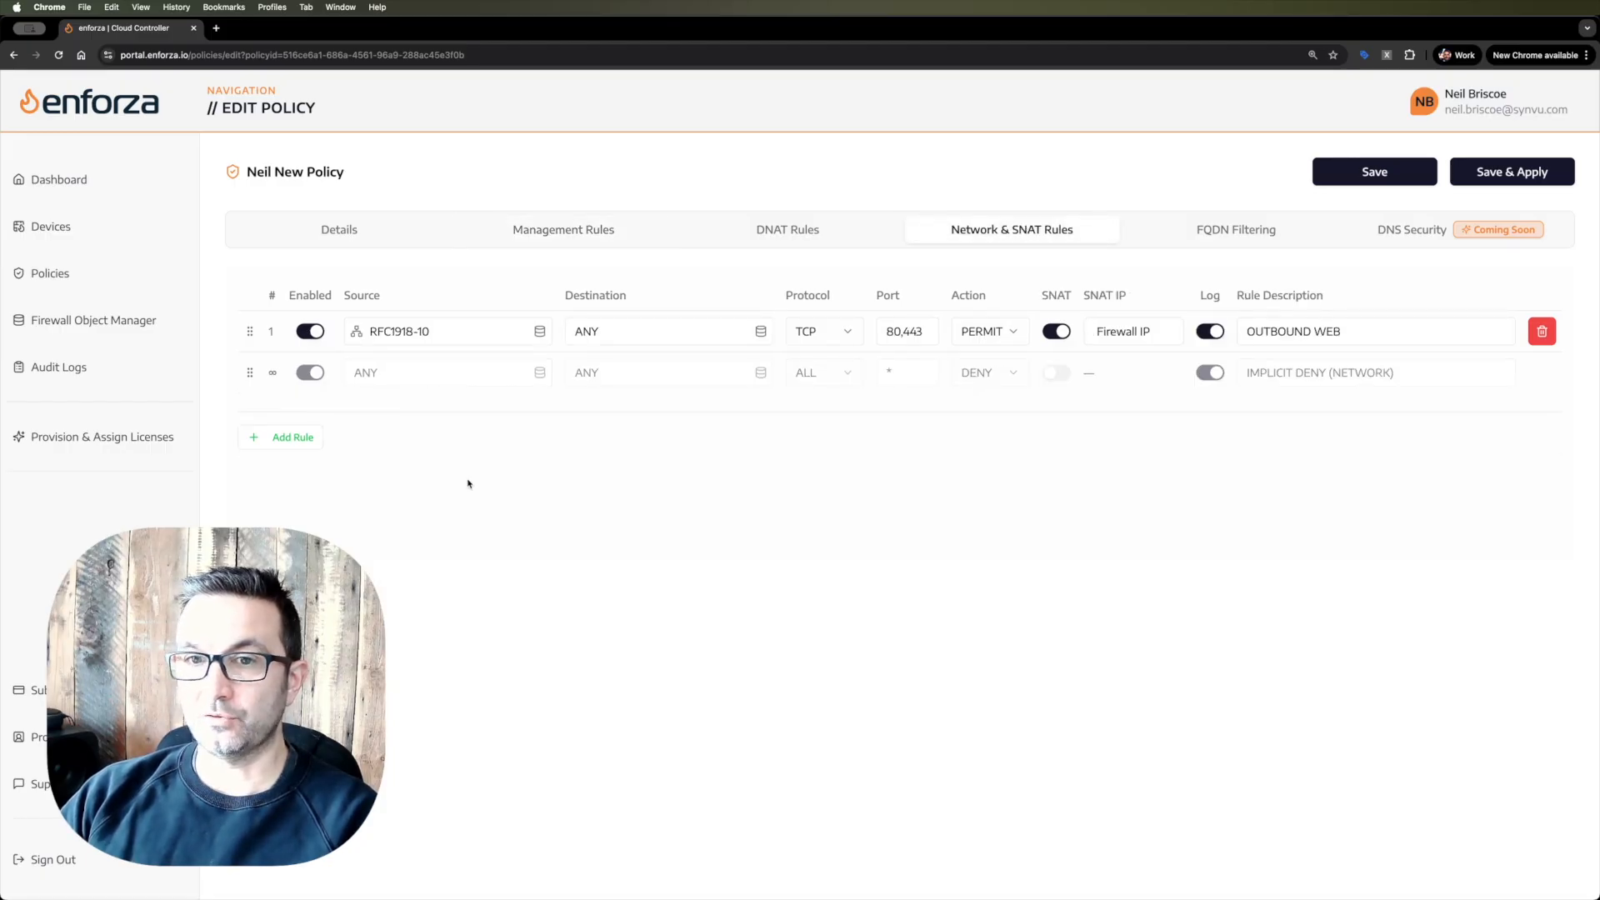
click(302, 438)
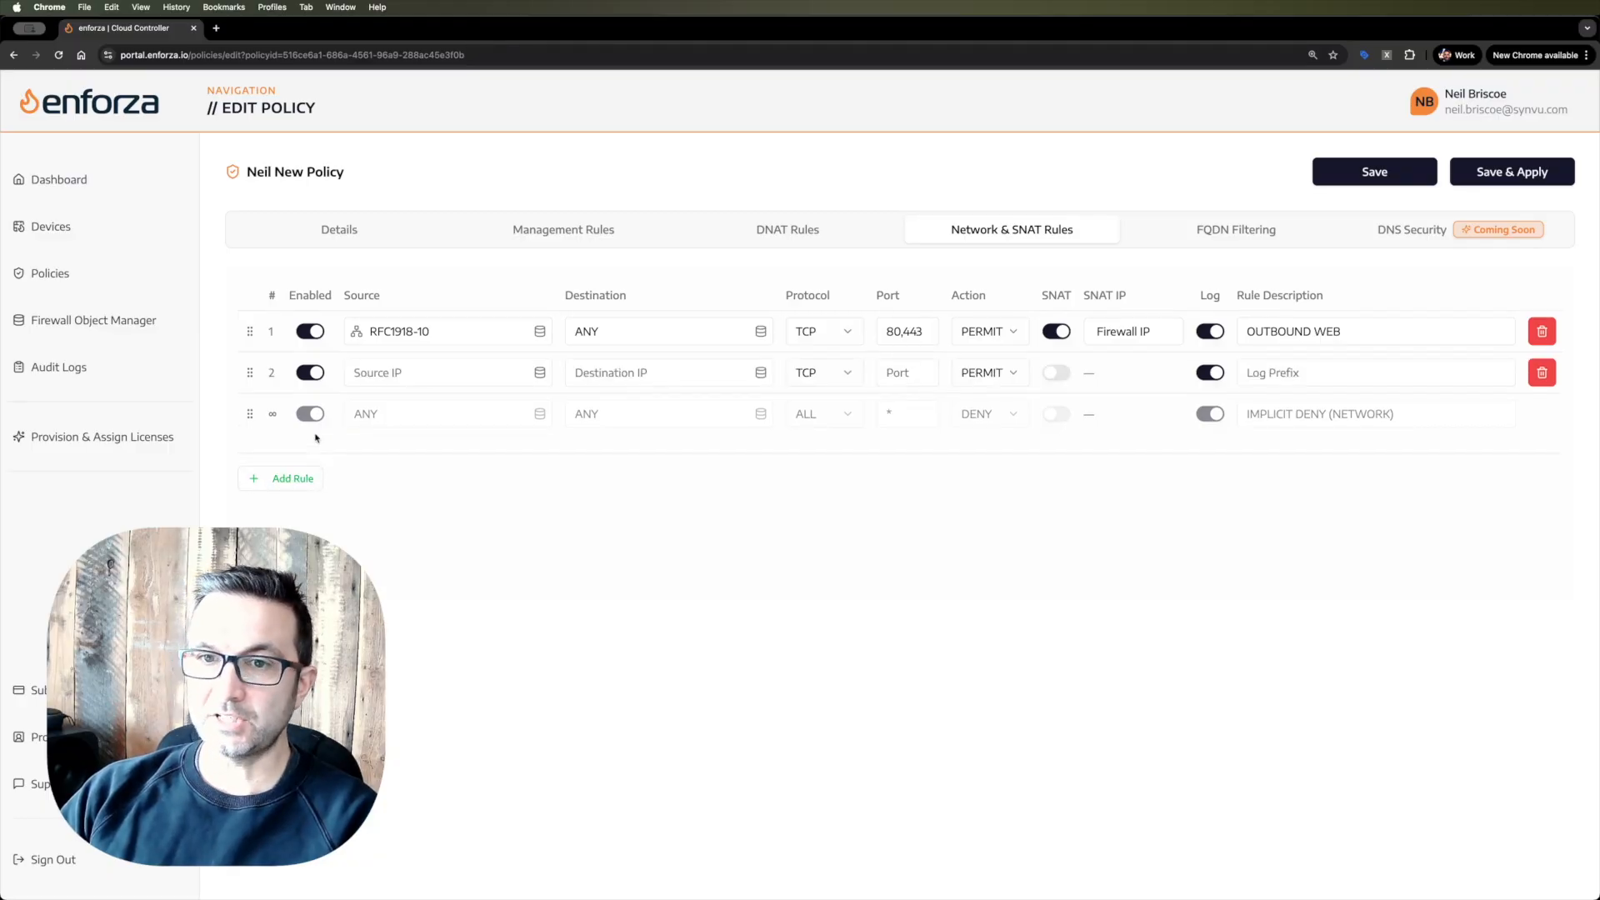
click(464, 373)
text(10)
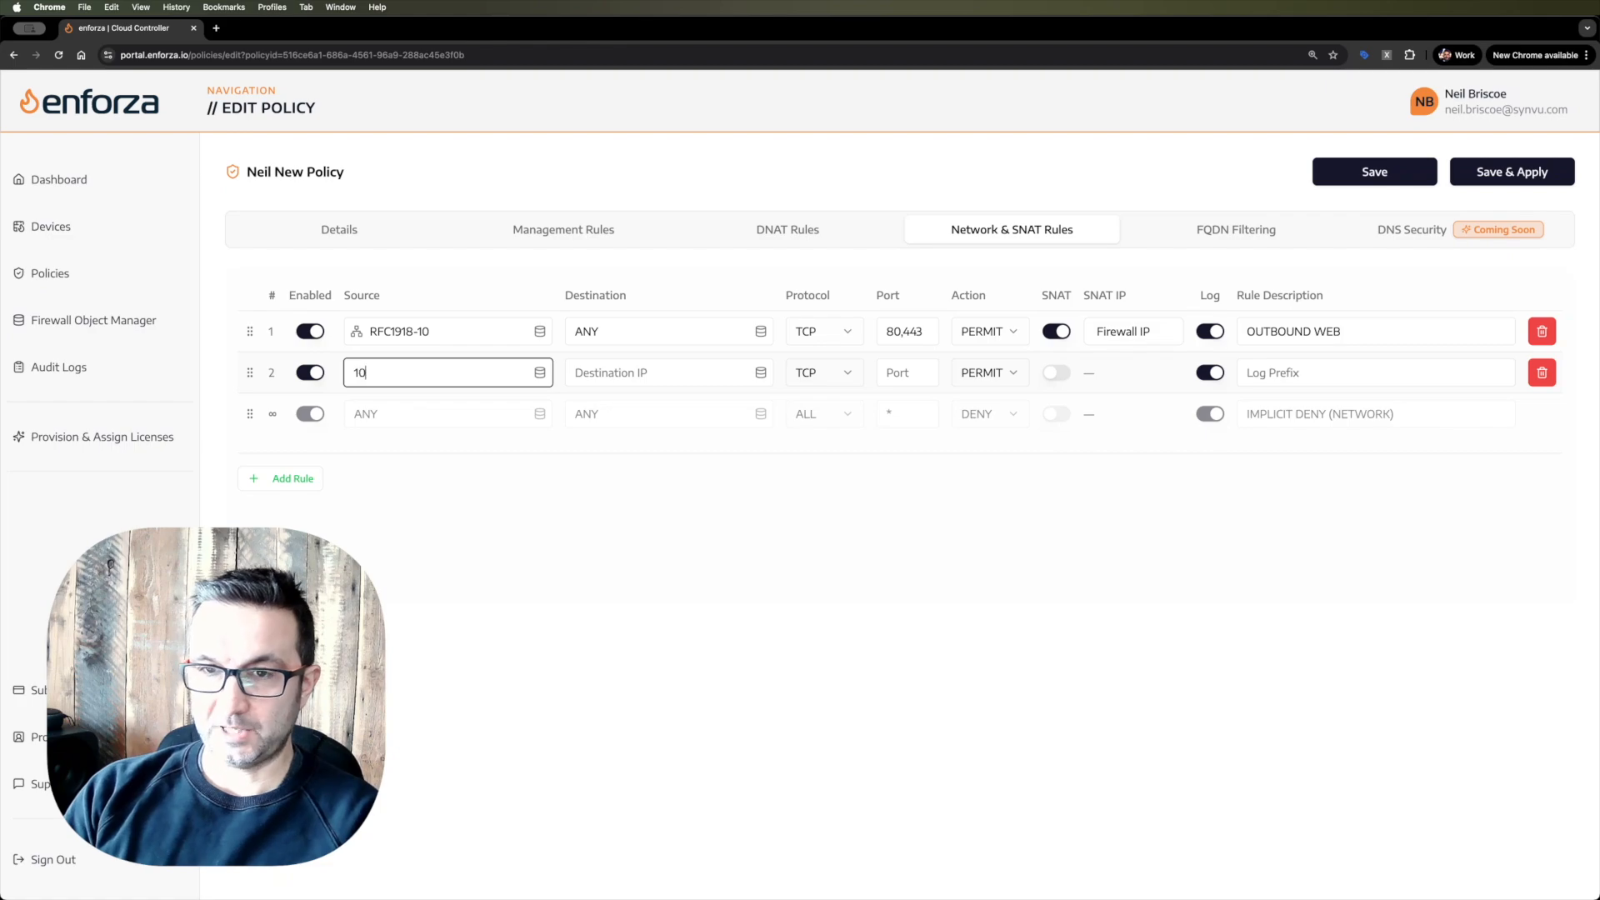
text(.0.1.0)
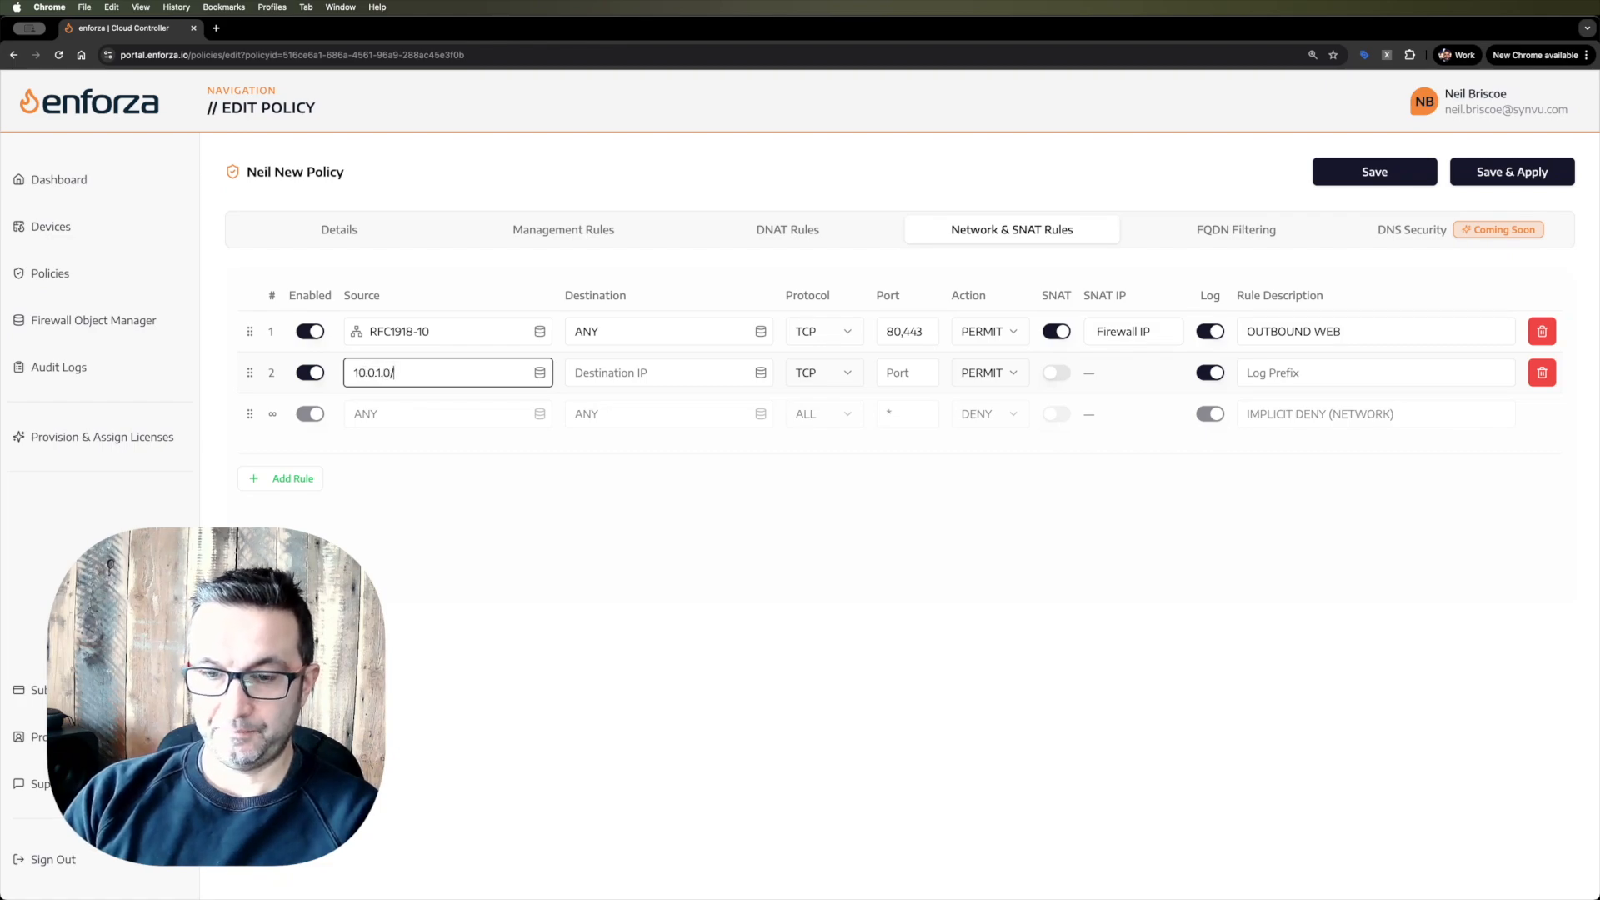
text(/24)
Set the new network rule's destination to the INTERNET-DNS-SERVERS group, with protocol UDP and port 53.
click(754, 372)
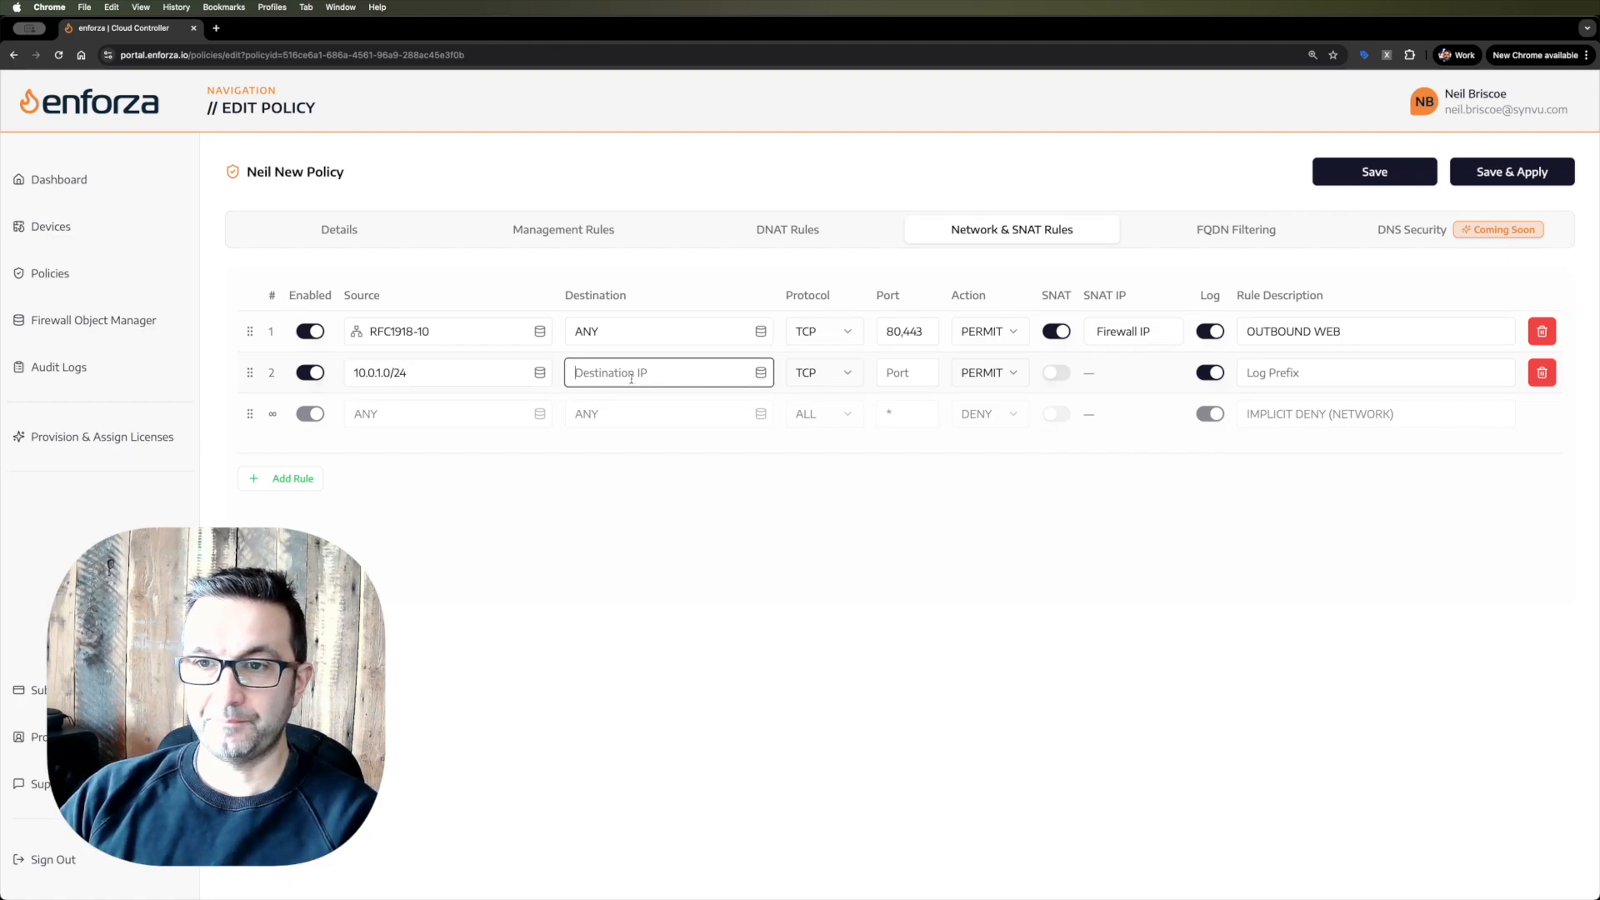
click(761, 373)
scroll(814, 509, down, 3)
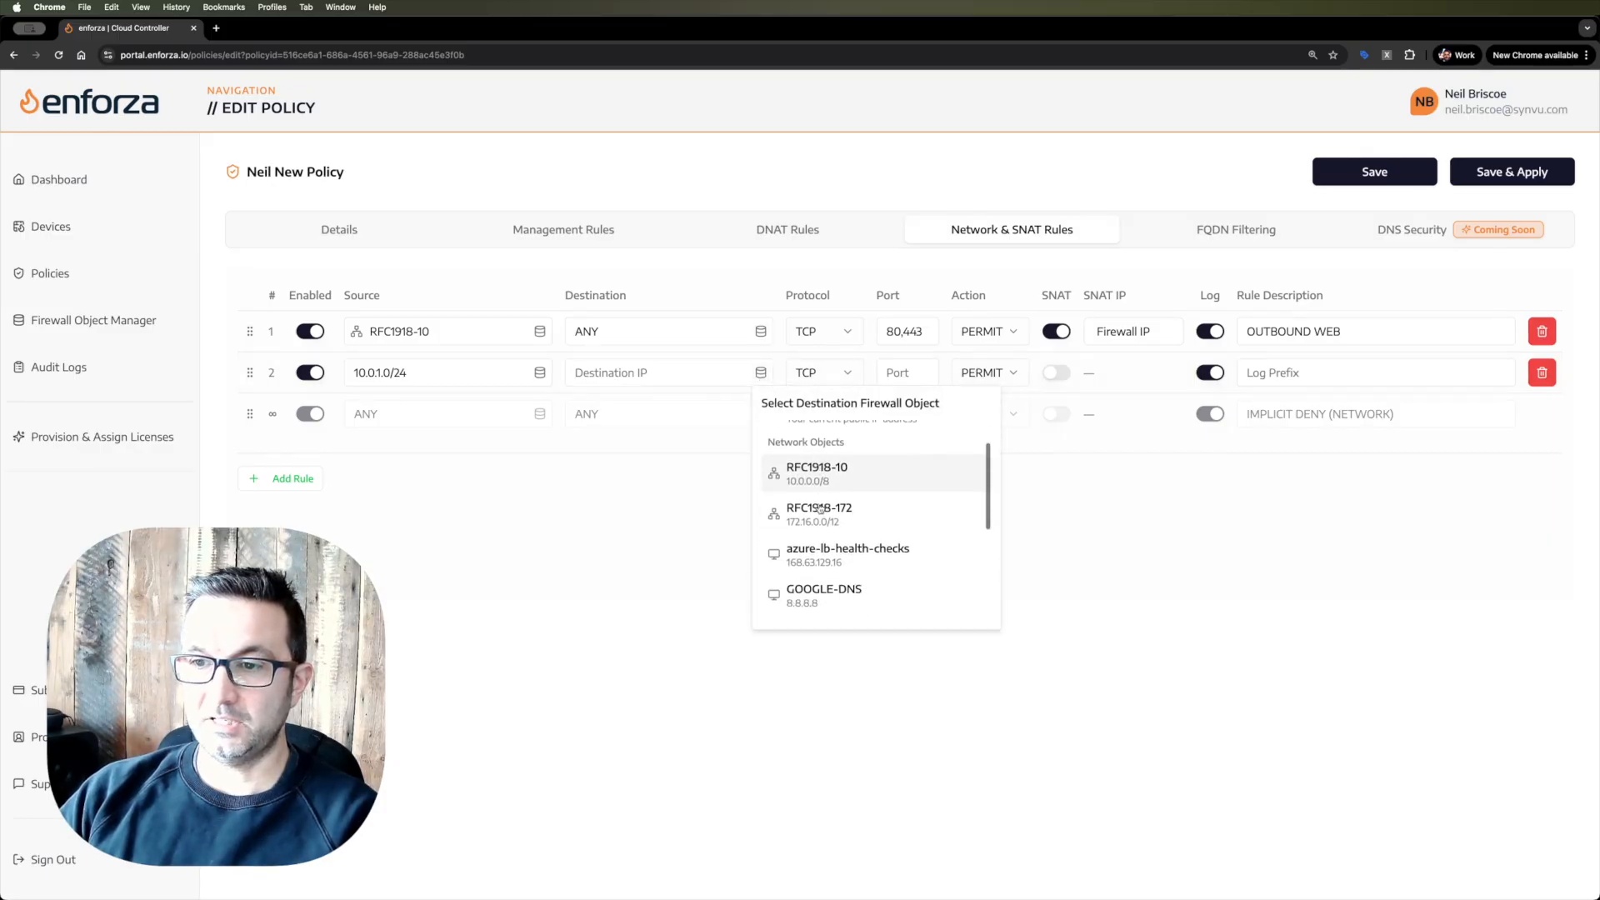
scroll(816, 509, up, 1)
scroll(821, 507, down, 1)
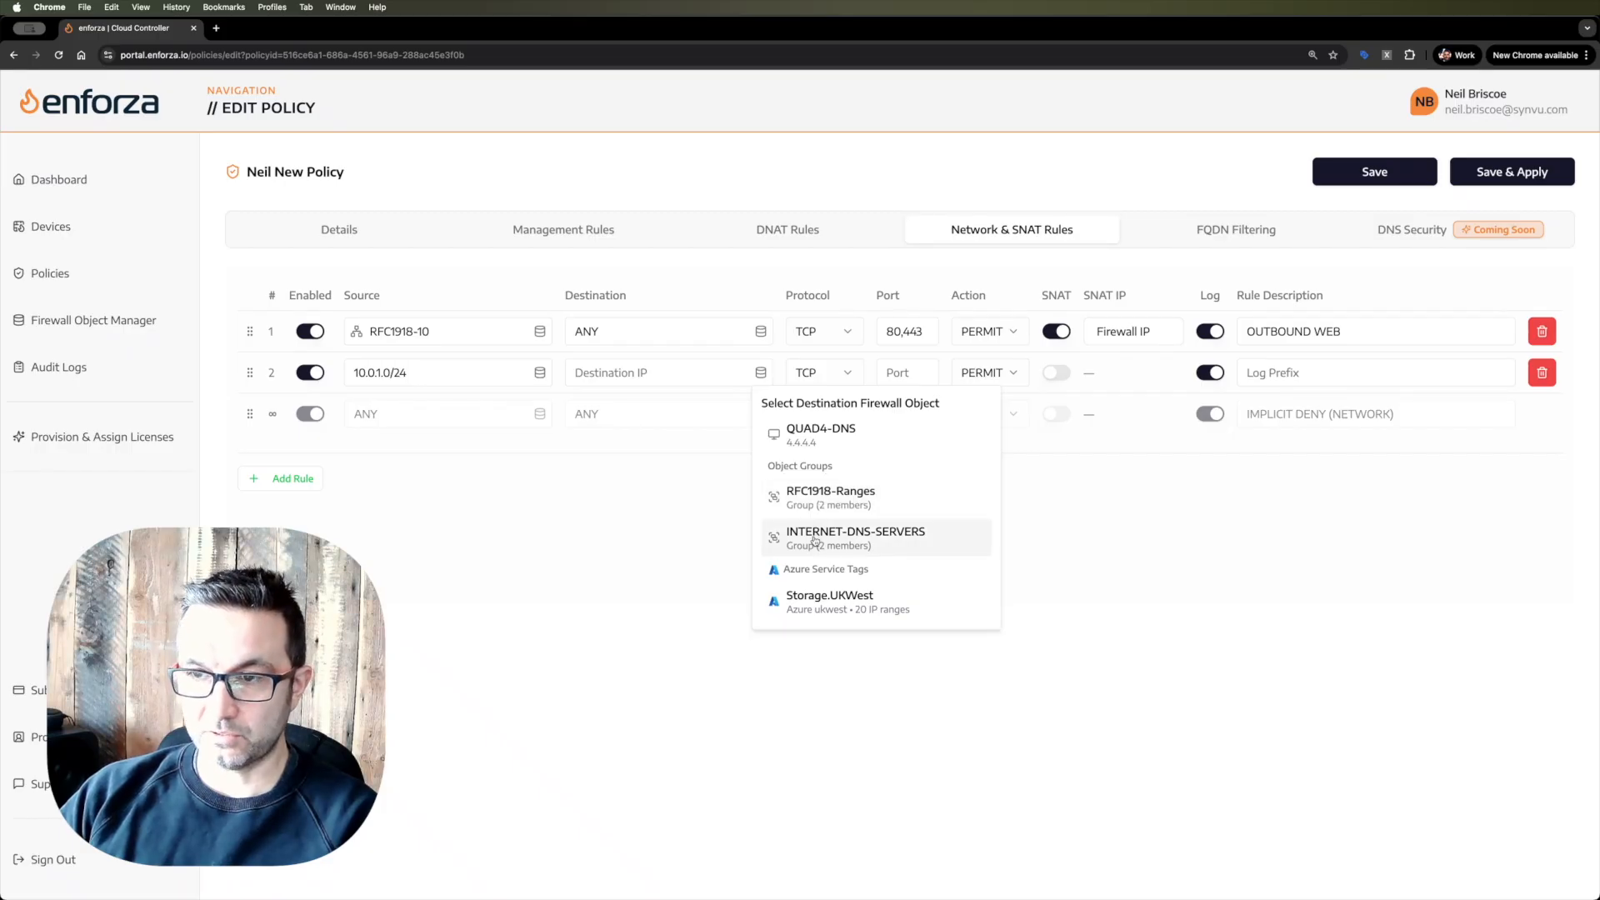
click(815, 540)
click(817, 384)
click(820, 428)
click(895, 372)
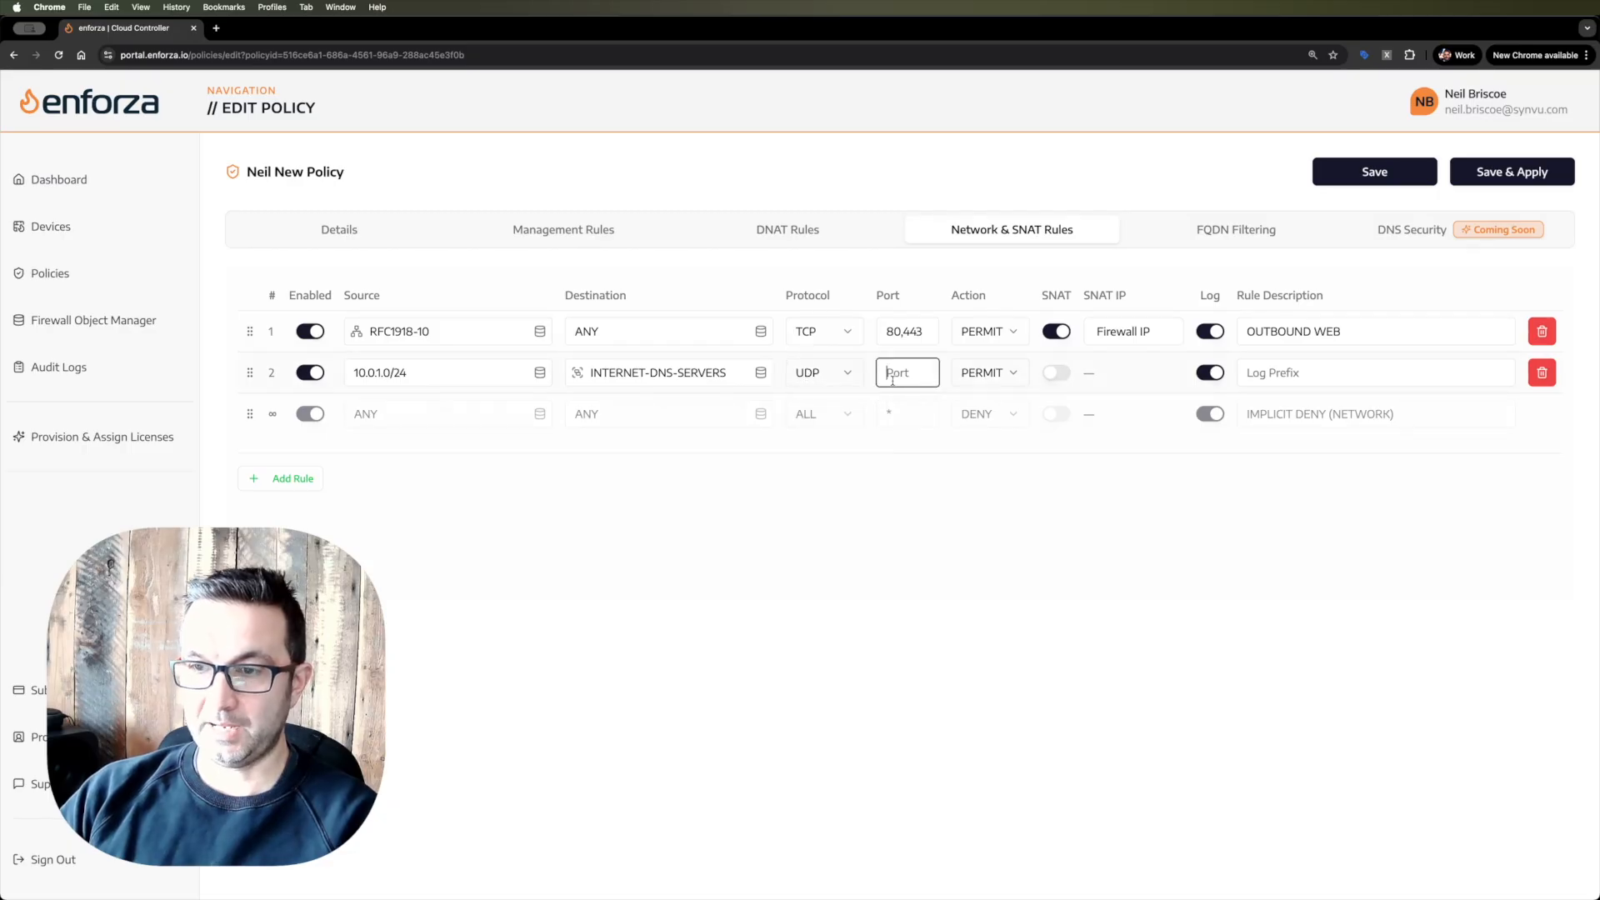
text(53)
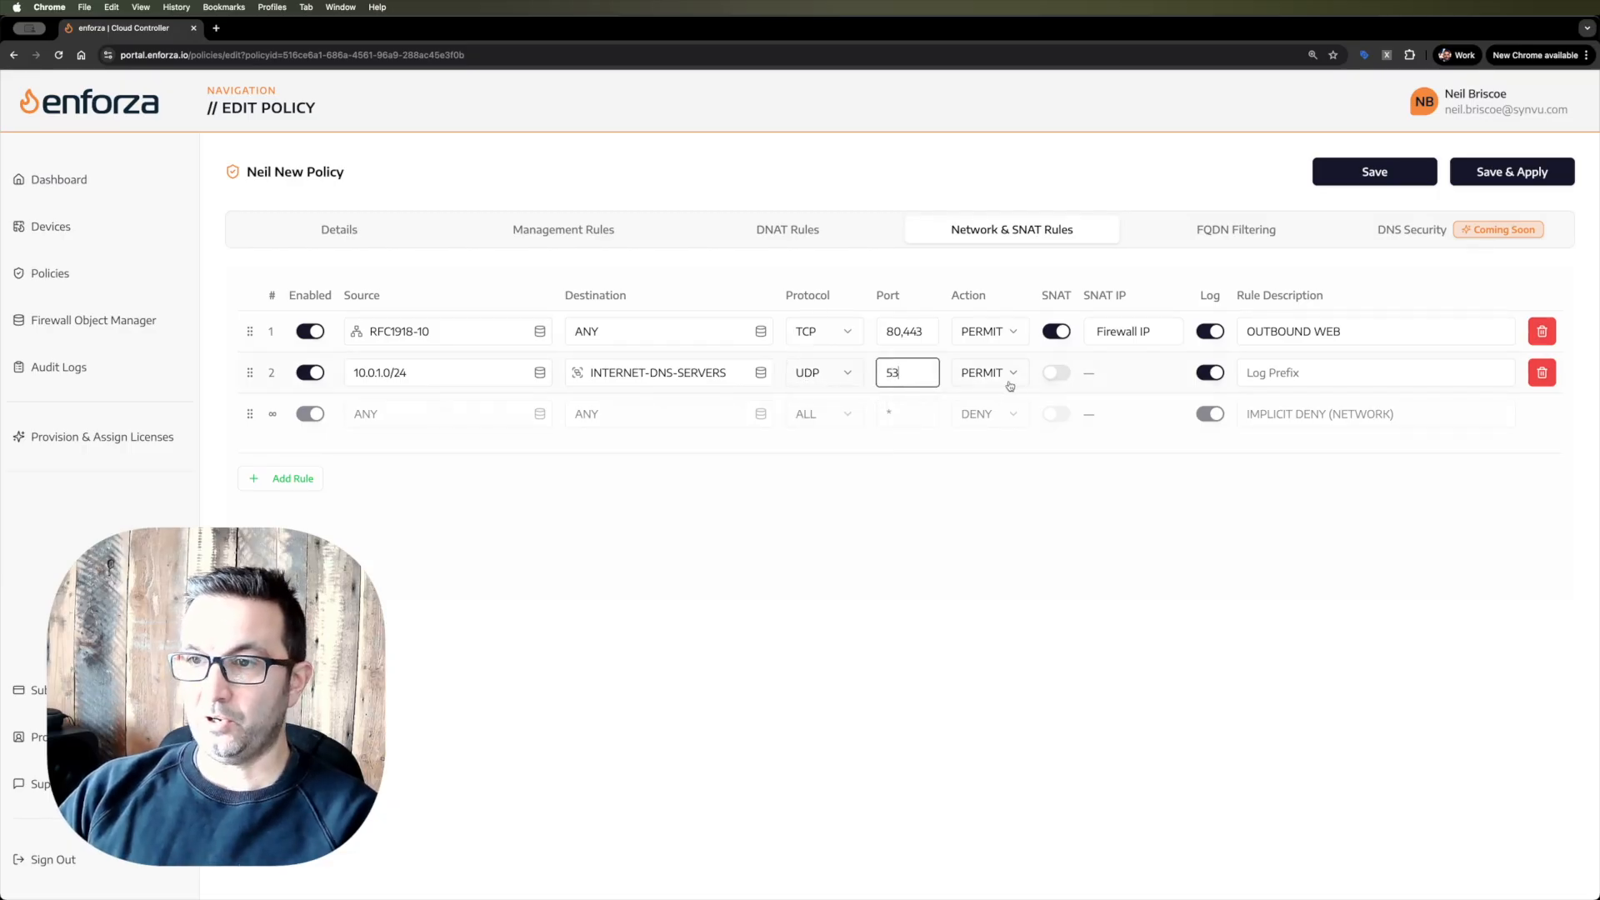
Enable SNAT to the firewall IP on the DNS rule and describe it as "OUTBOUND to DNS".
click(1055, 374)
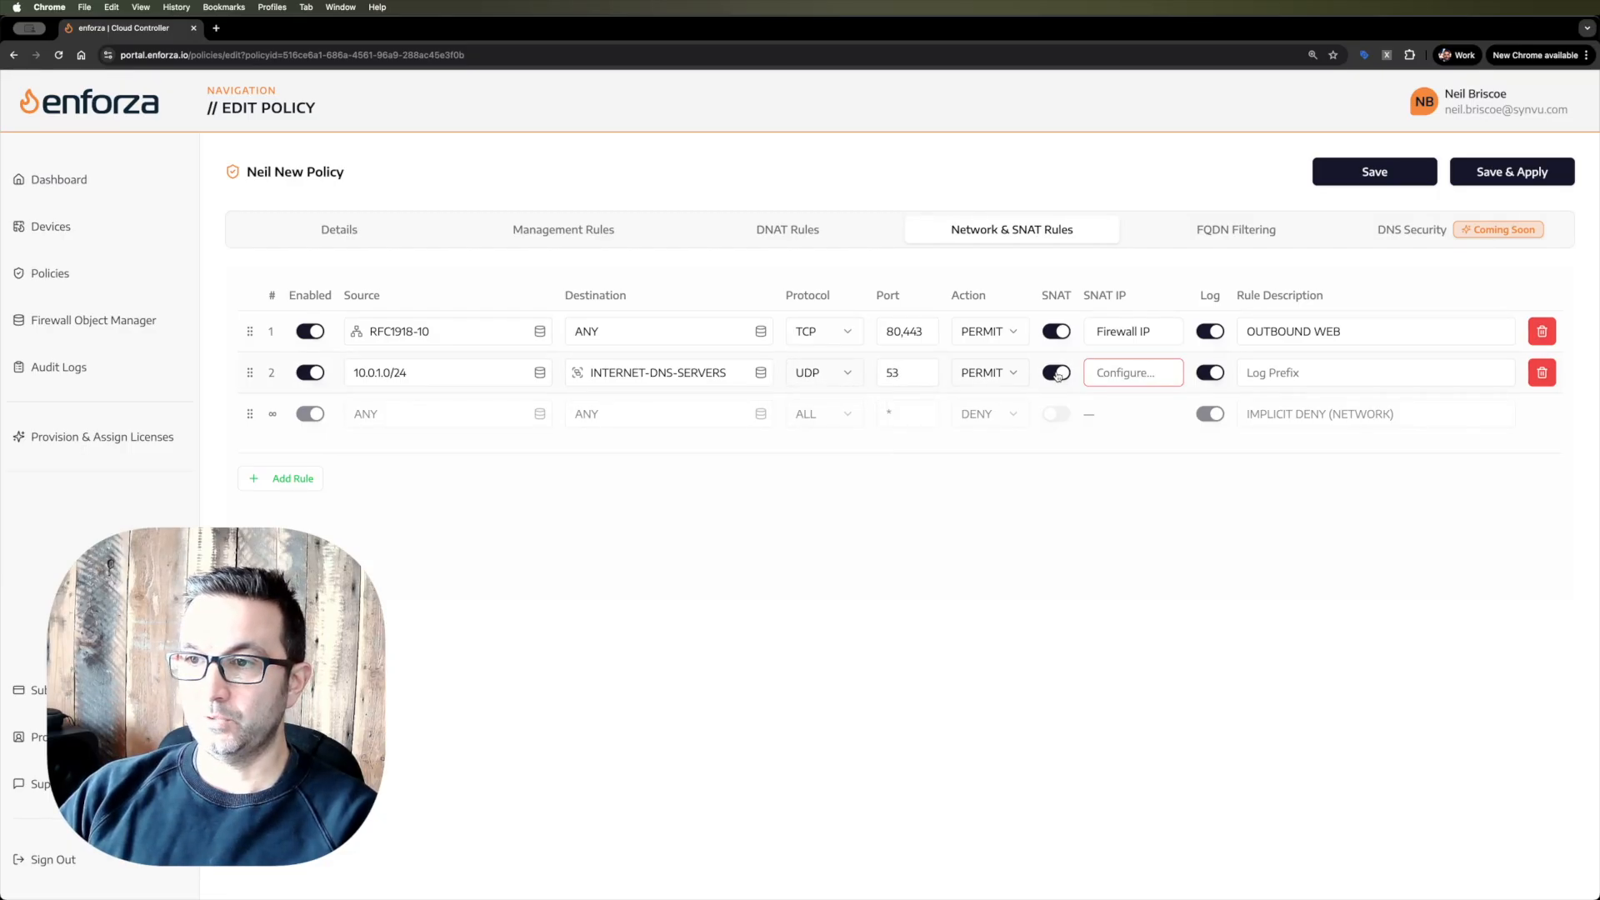
click(1112, 373)
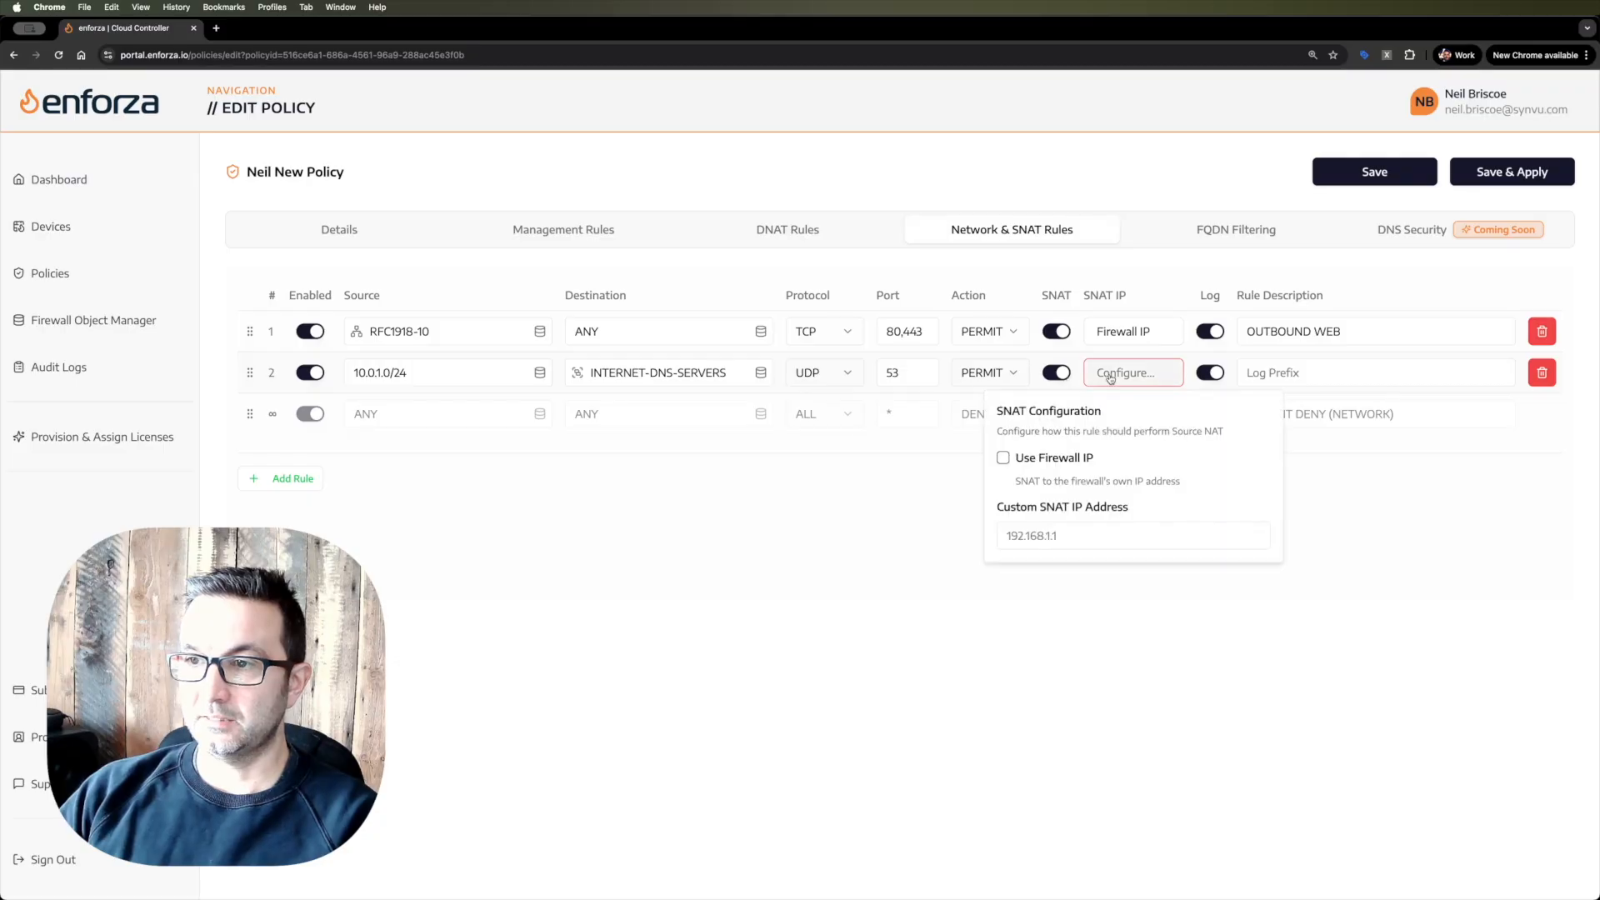
click(1002, 459)
click(1072, 547)
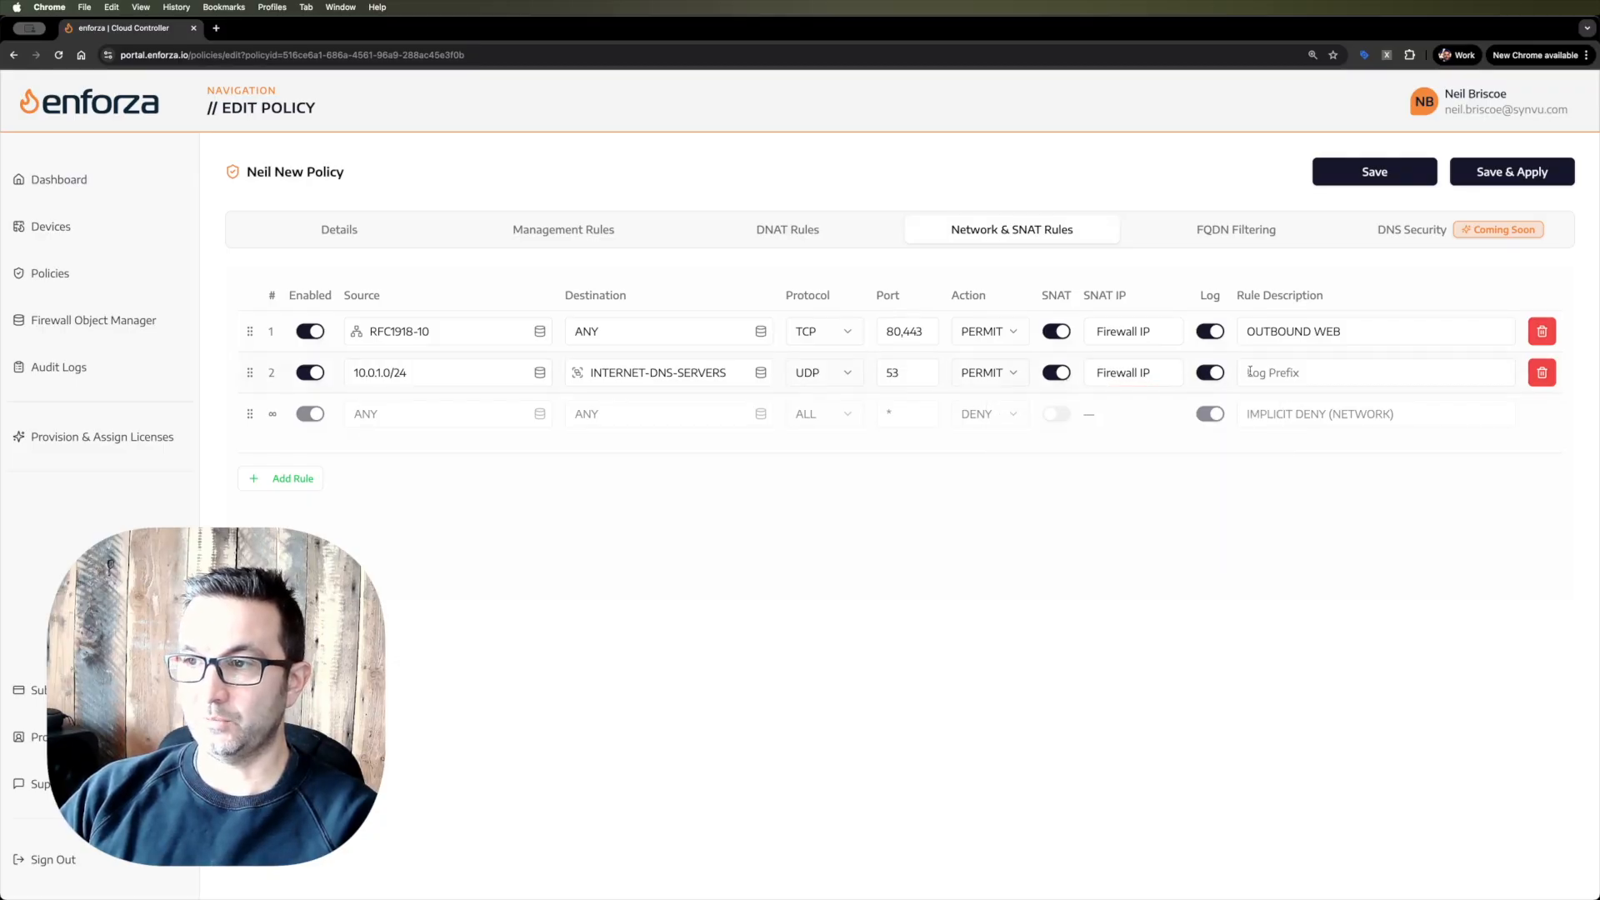
click(1250, 372)
text(OUTBOUND to DNS)
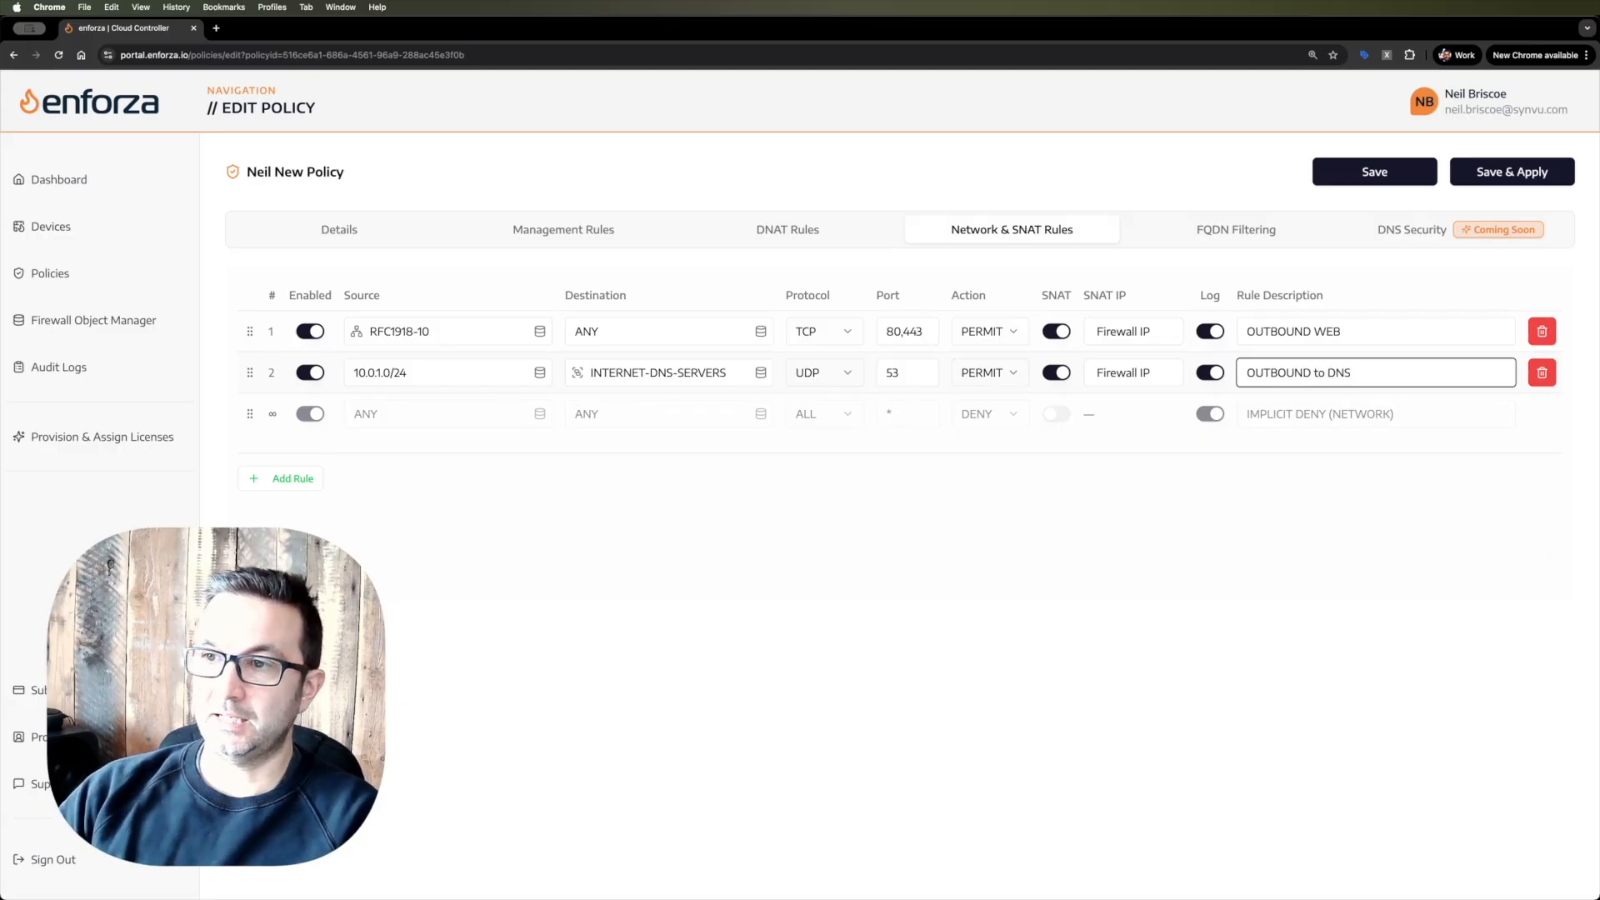
click(783, 537)
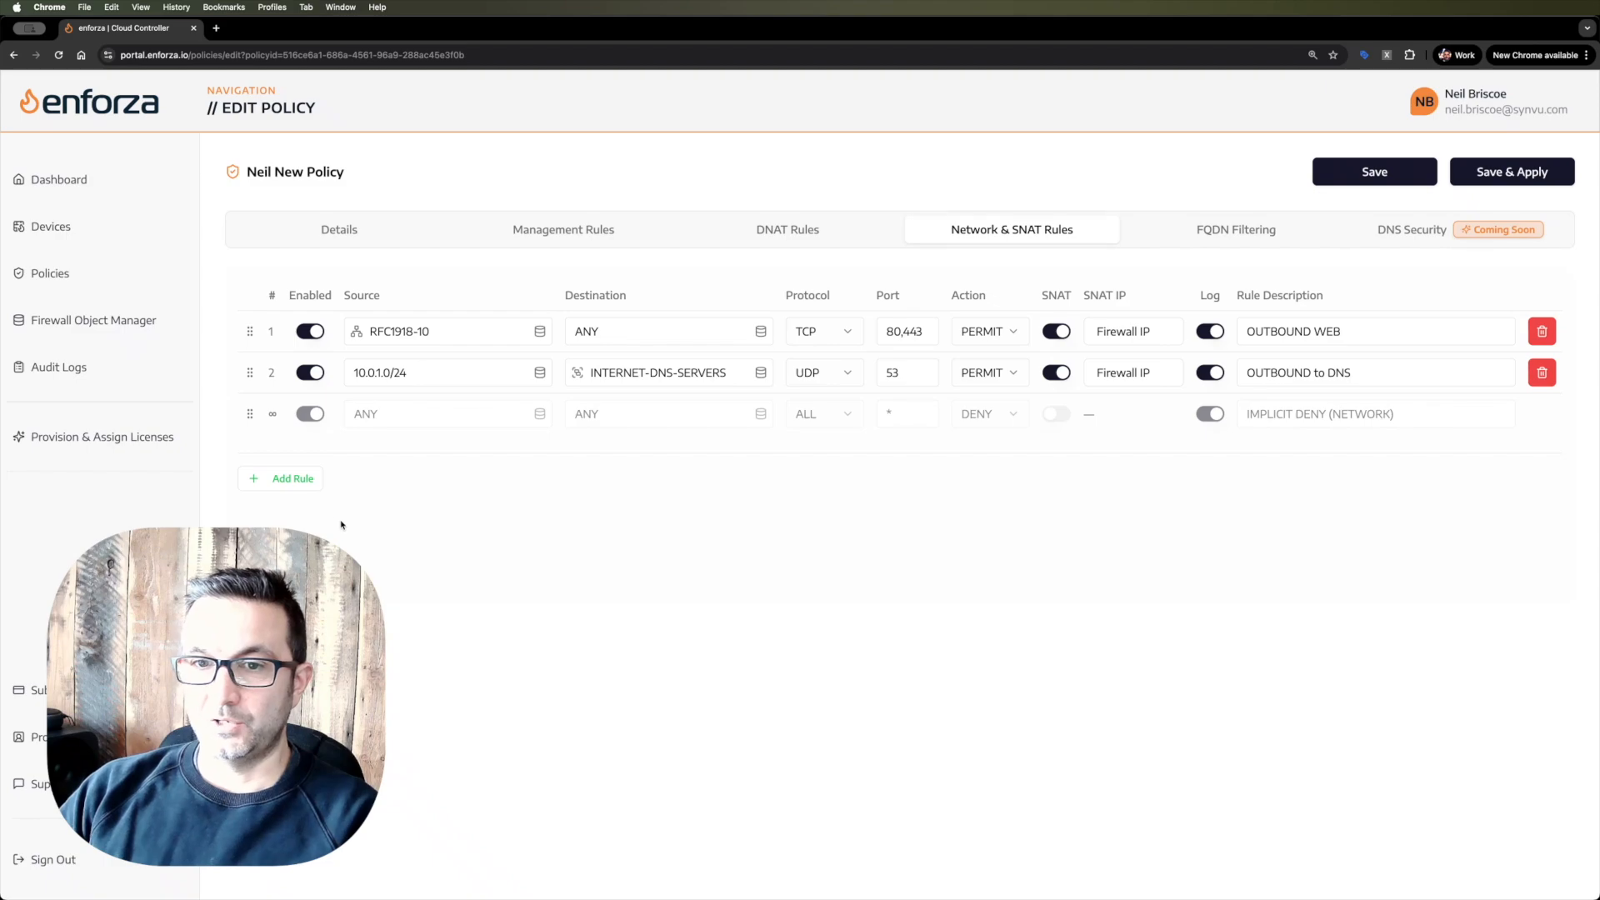
Add a third network rule and copy the source 10.0.1.0/24 into it from the DNS rule.
click(292, 480)
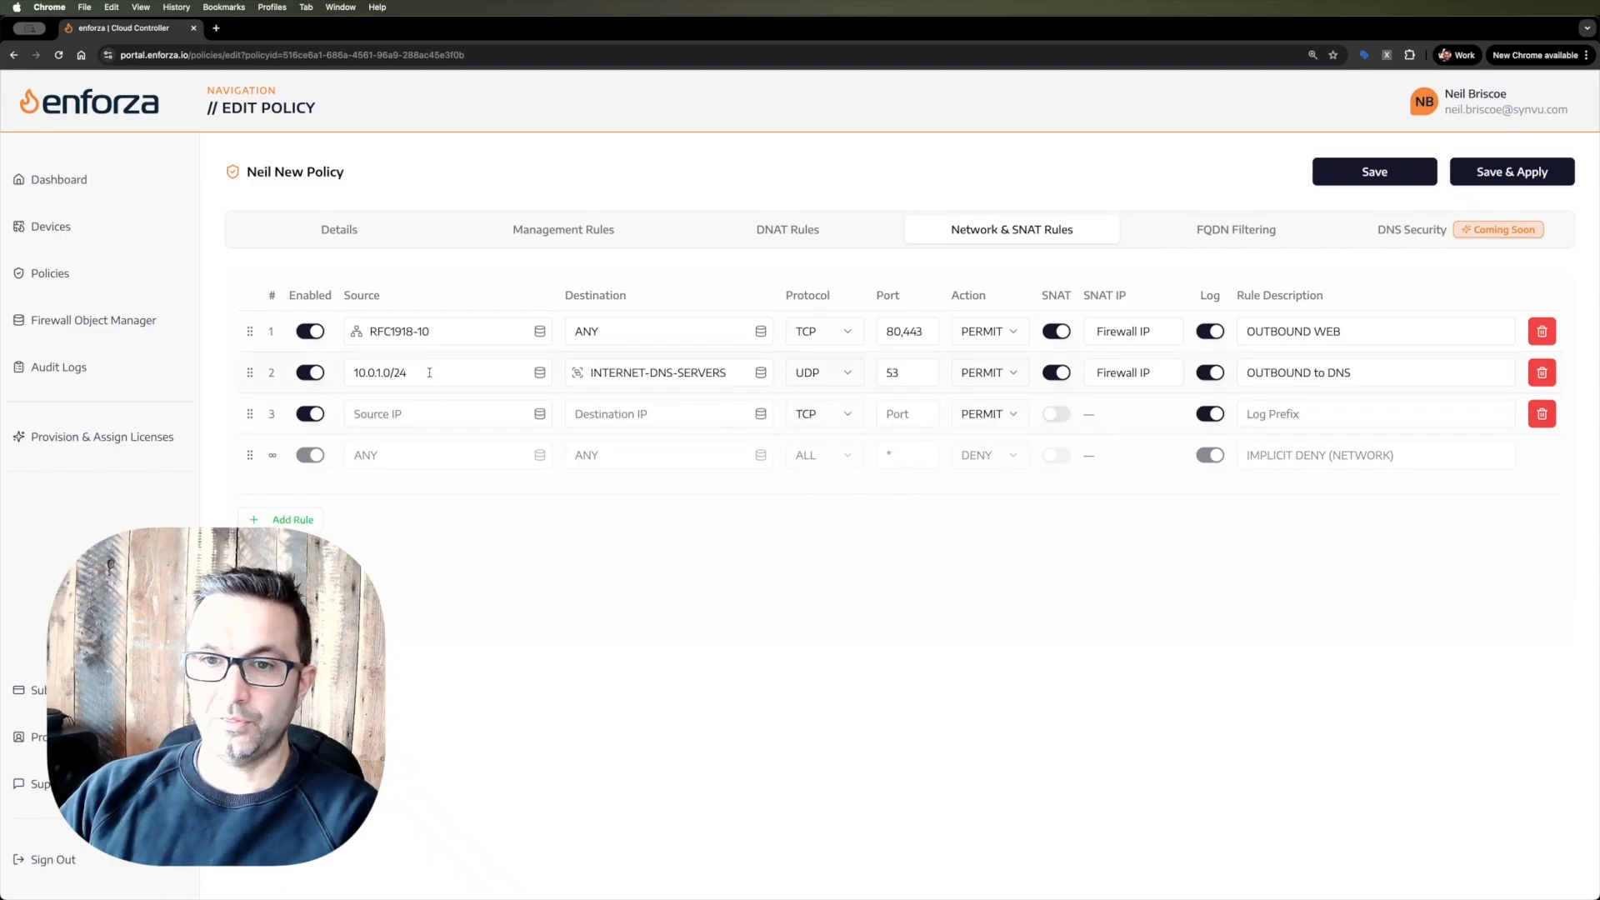
drag(428, 371, 351, 372)
key(super+c)
click(400, 413)
key(super+v)
click(536, 603)
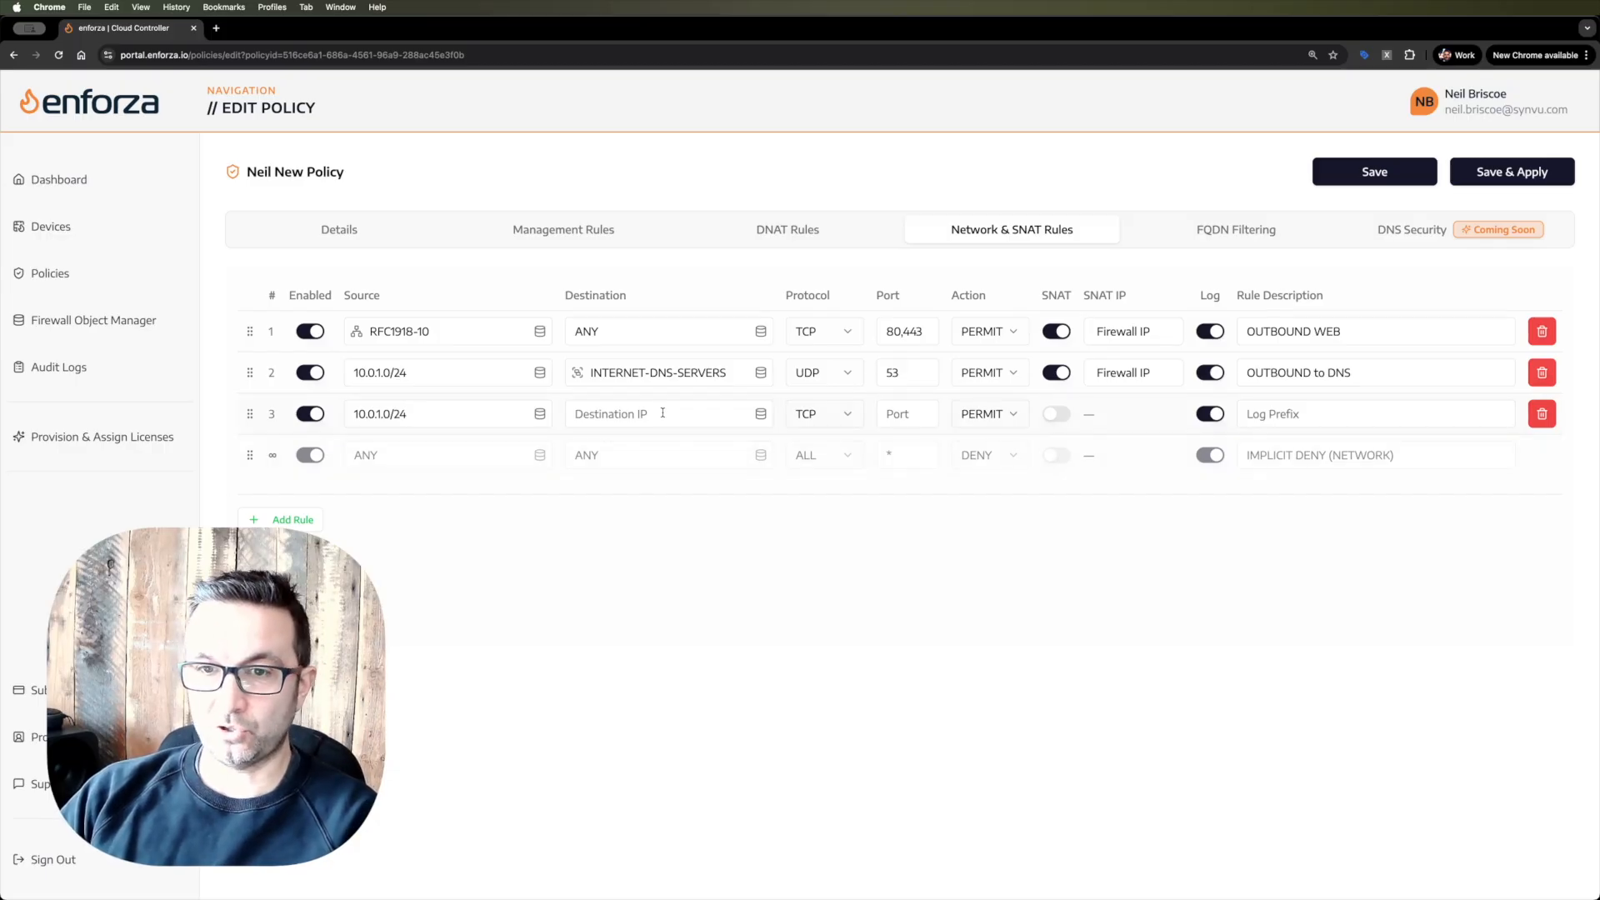
Set the third network rule's destination to the Azure service tag Storage.UKWest and its port to 443.
click(761, 414)
scroll(837, 581, down, 5)
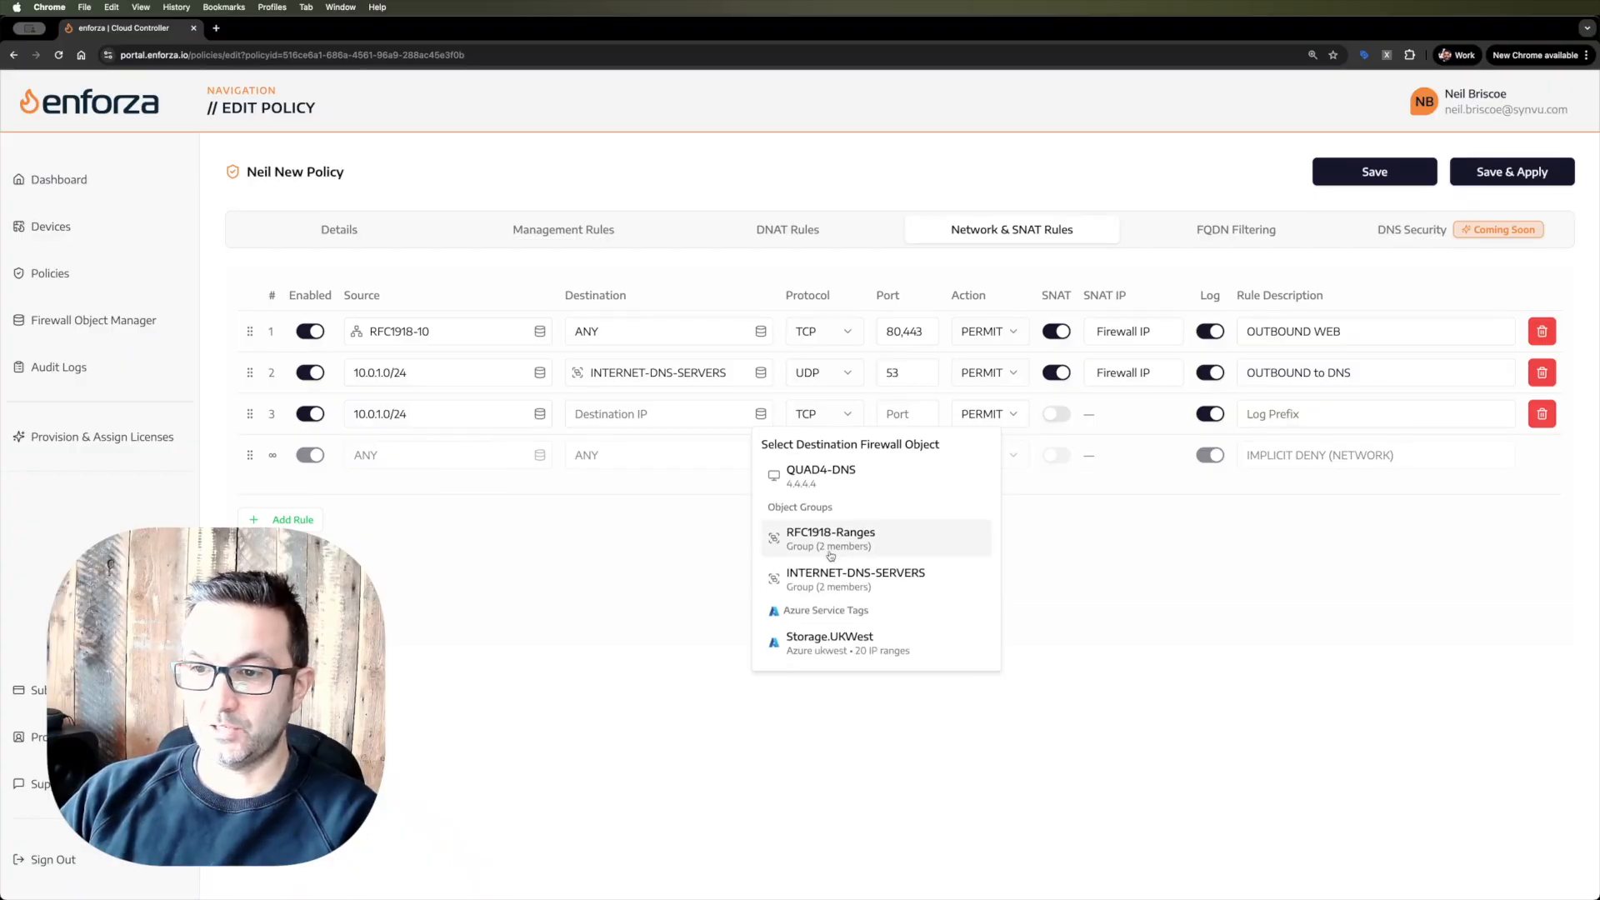
click(847, 648)
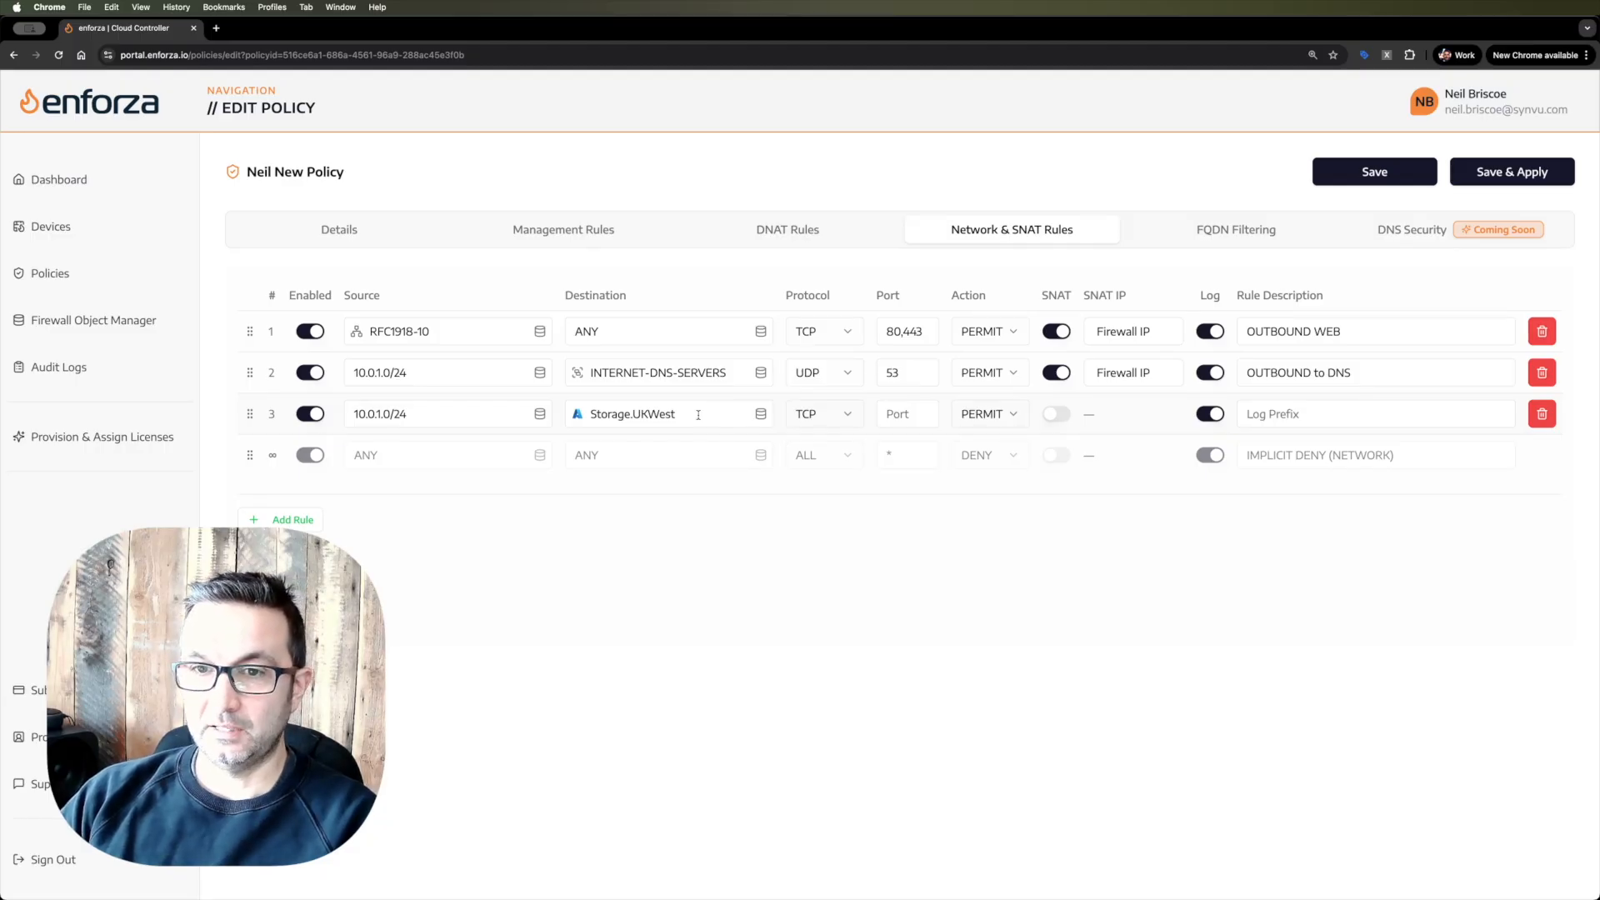
click(901, 412)
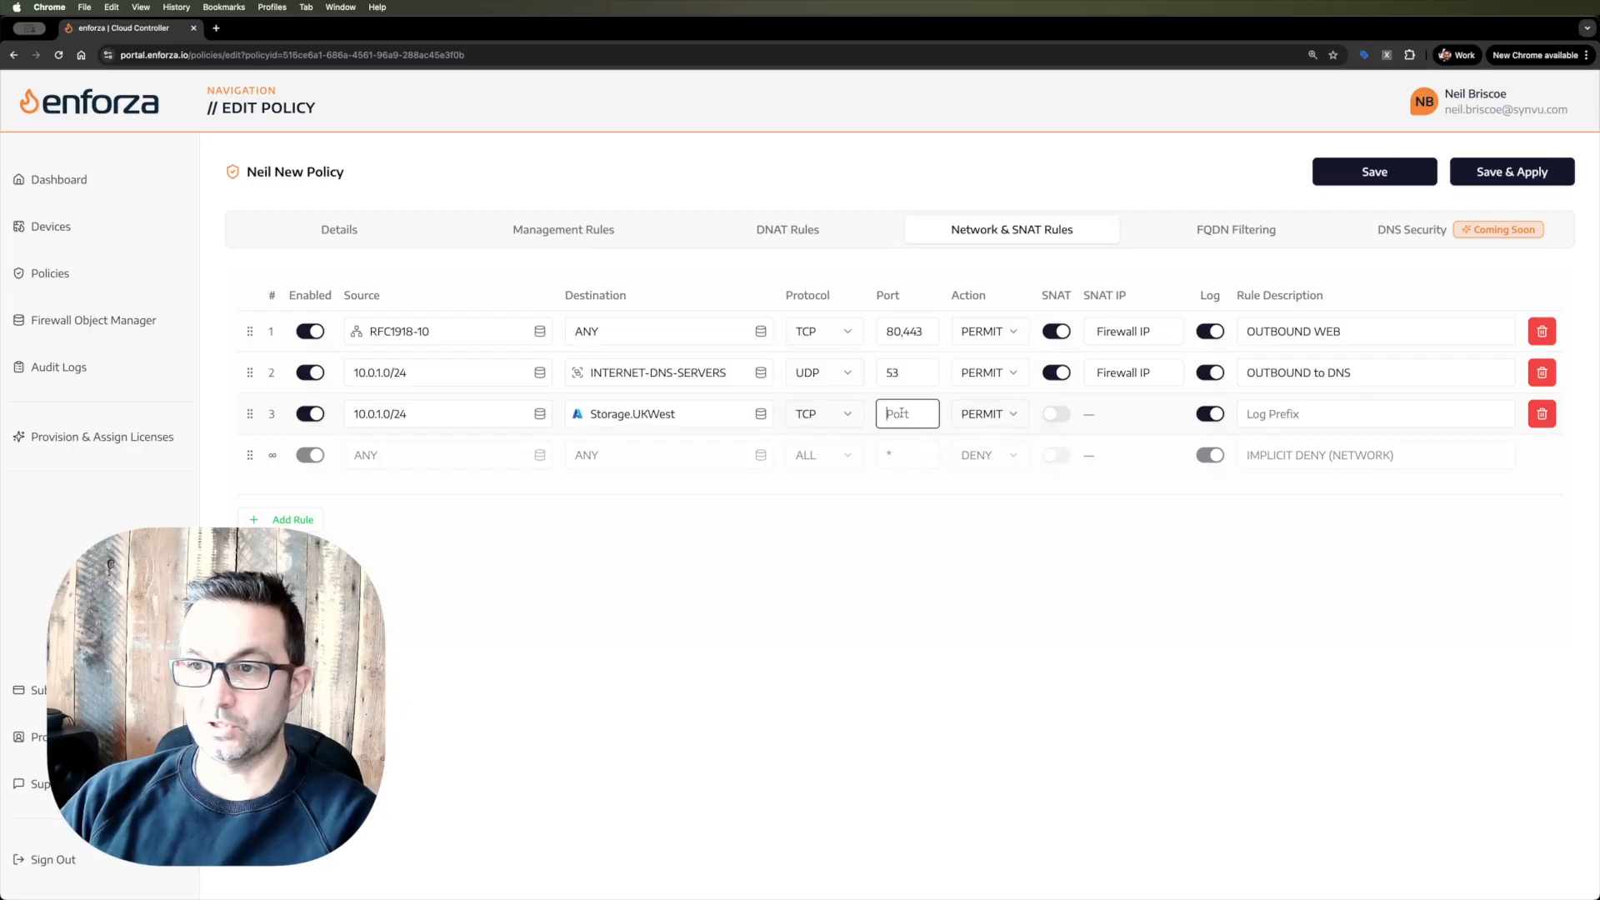
text(443)
click(935, 589)
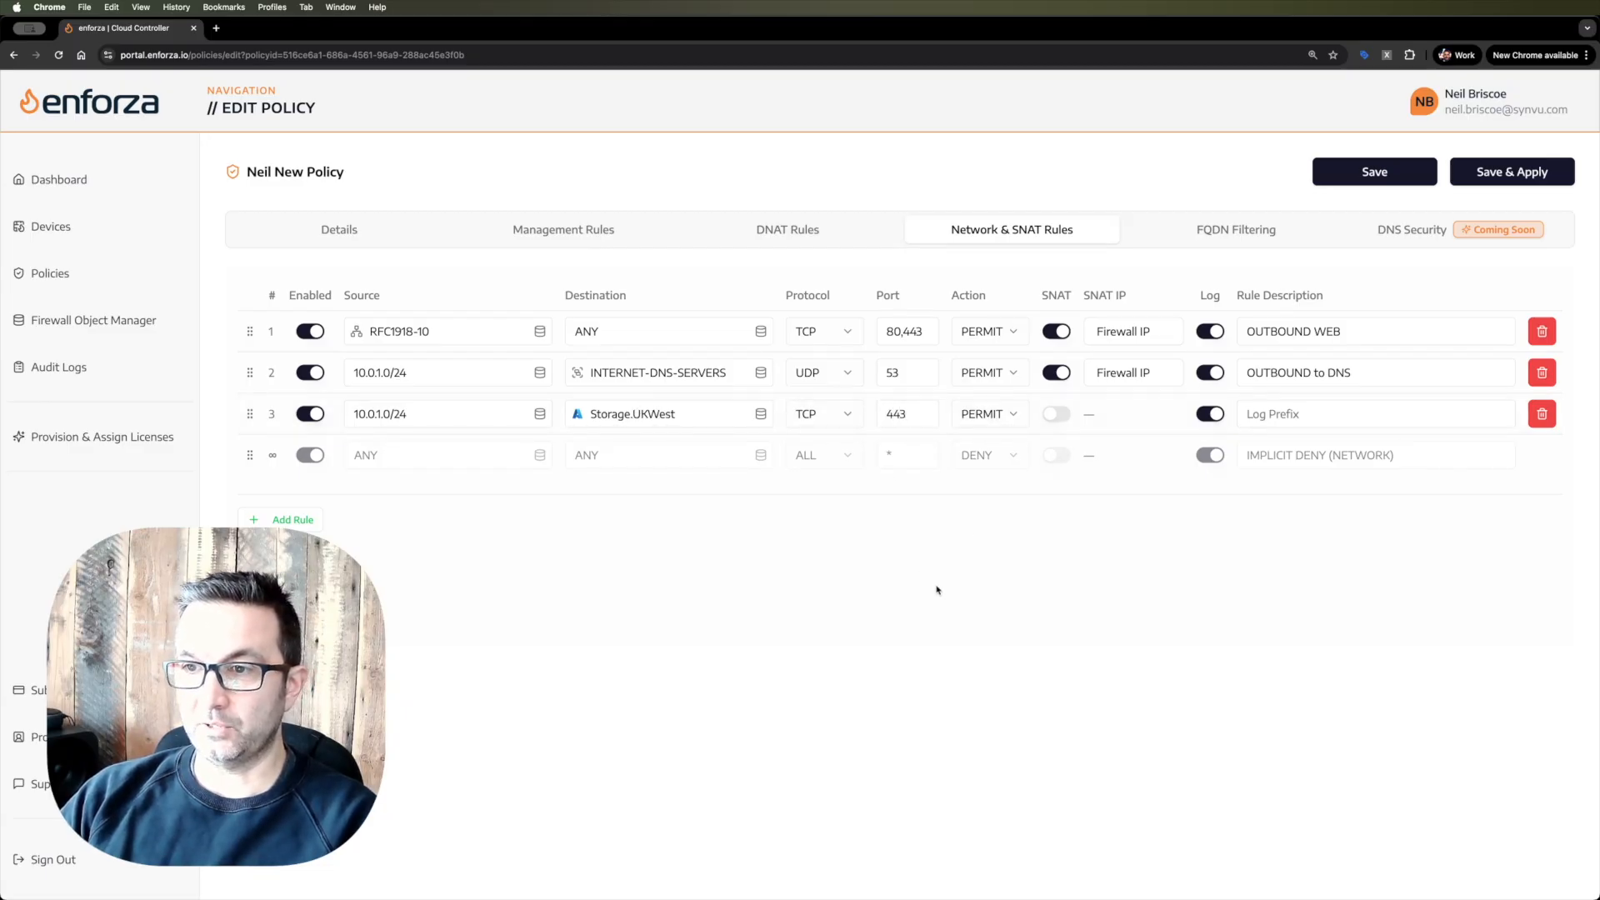
Enable SNAT to the firewall IP on the Storage.UKWest rule and describe it as "ALLOW TO AZURE UKWEST BLOB".
click(1061, 414)
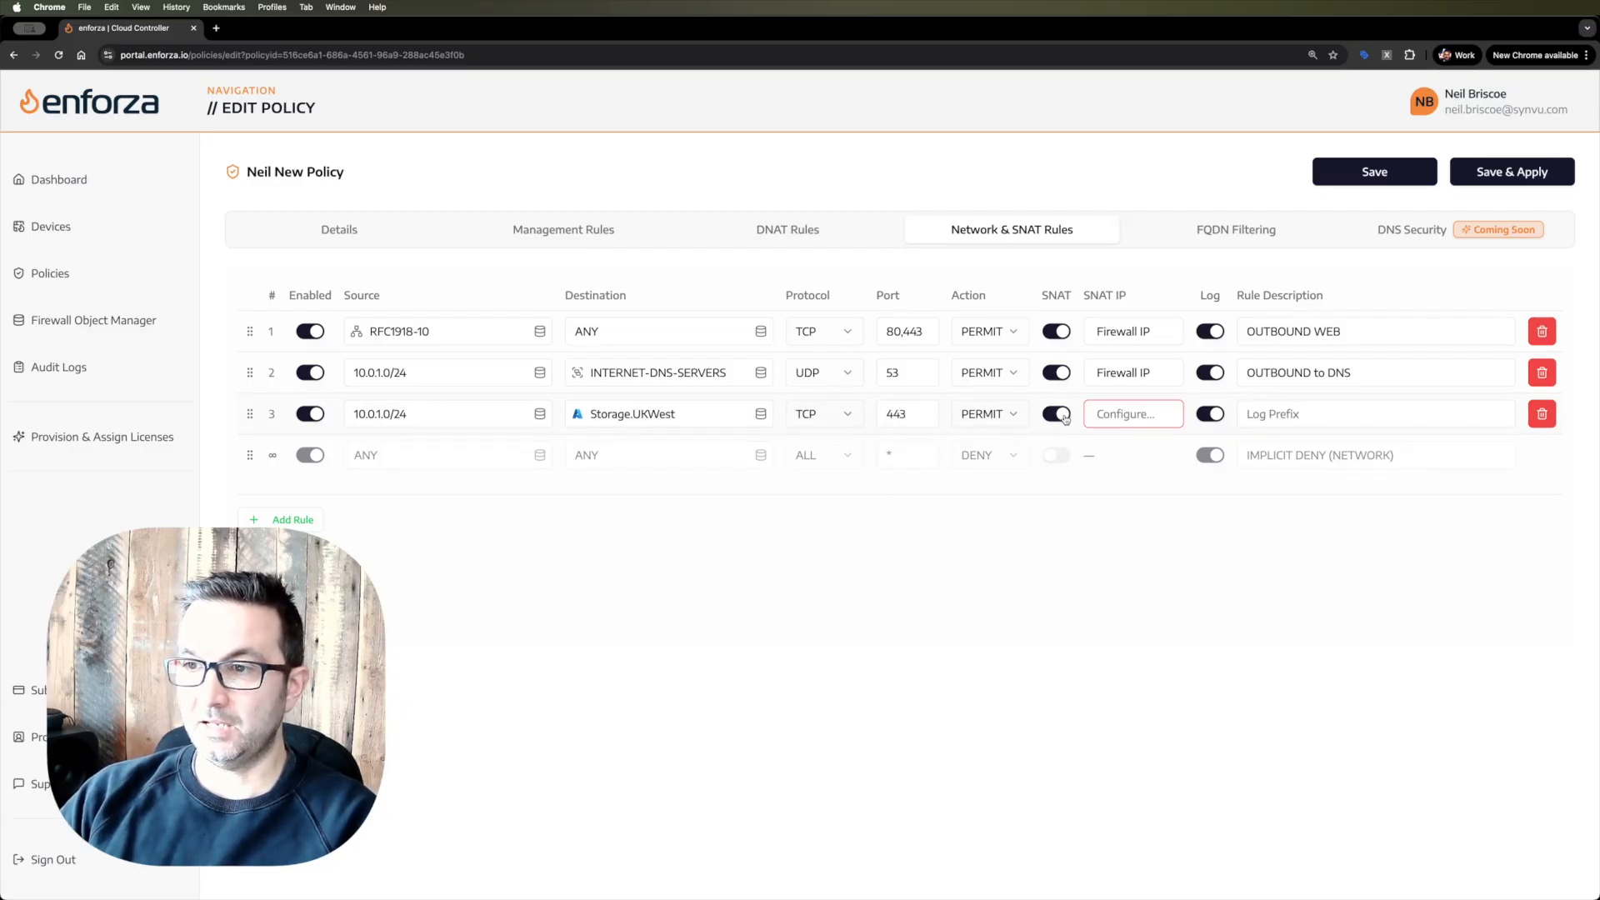
click(1118, 414)
click(1040, 499)
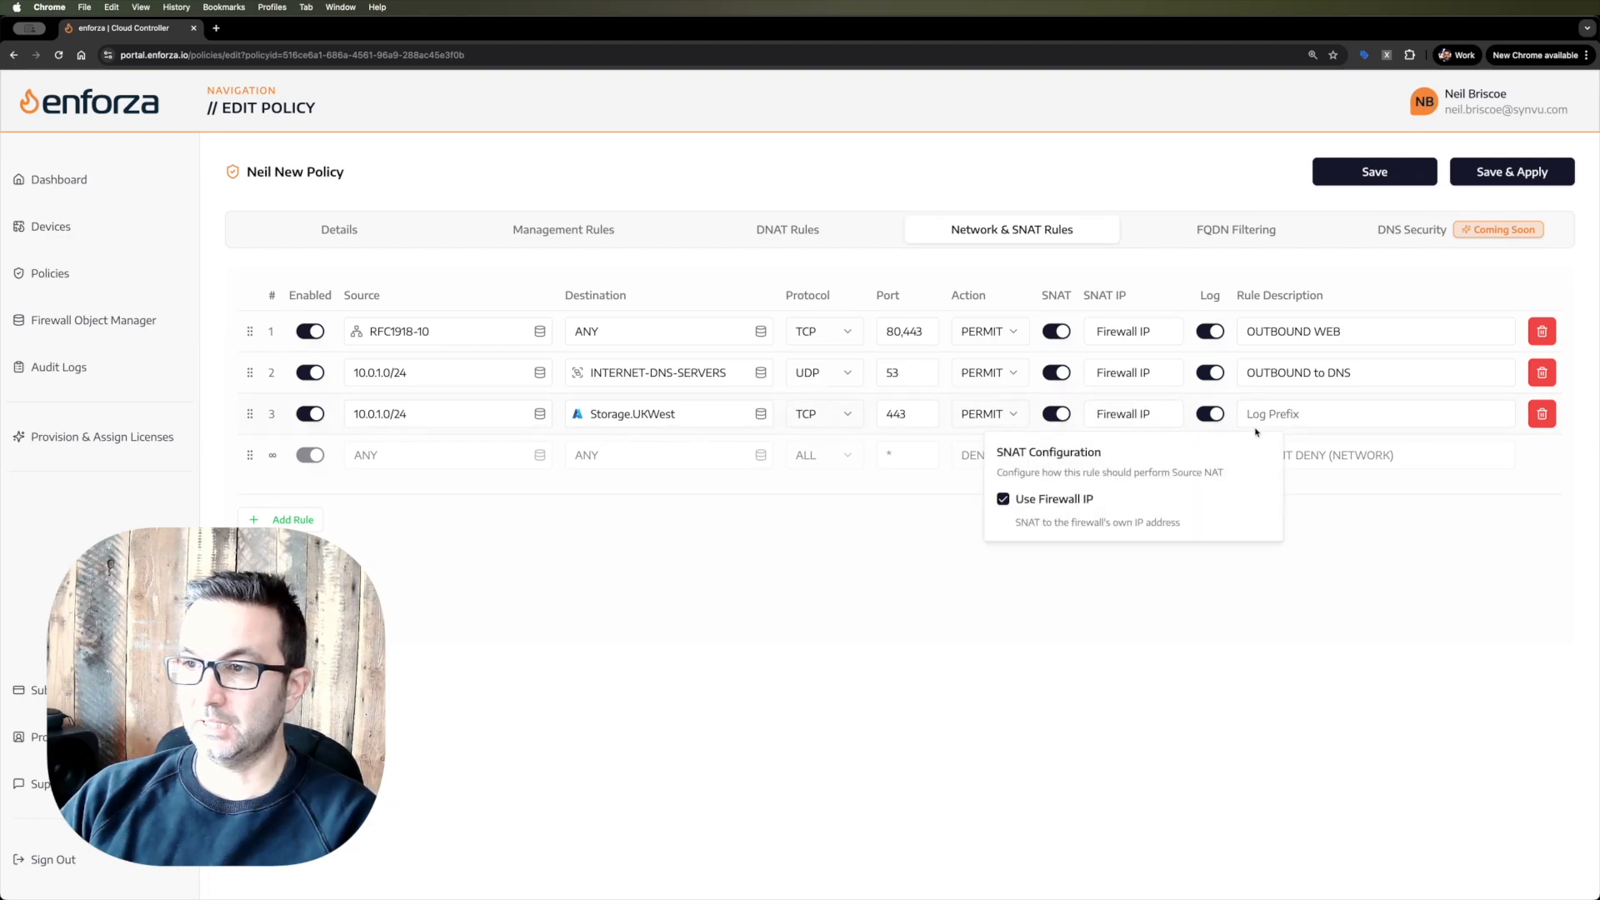
click(1270, 416)
text(ALLO)
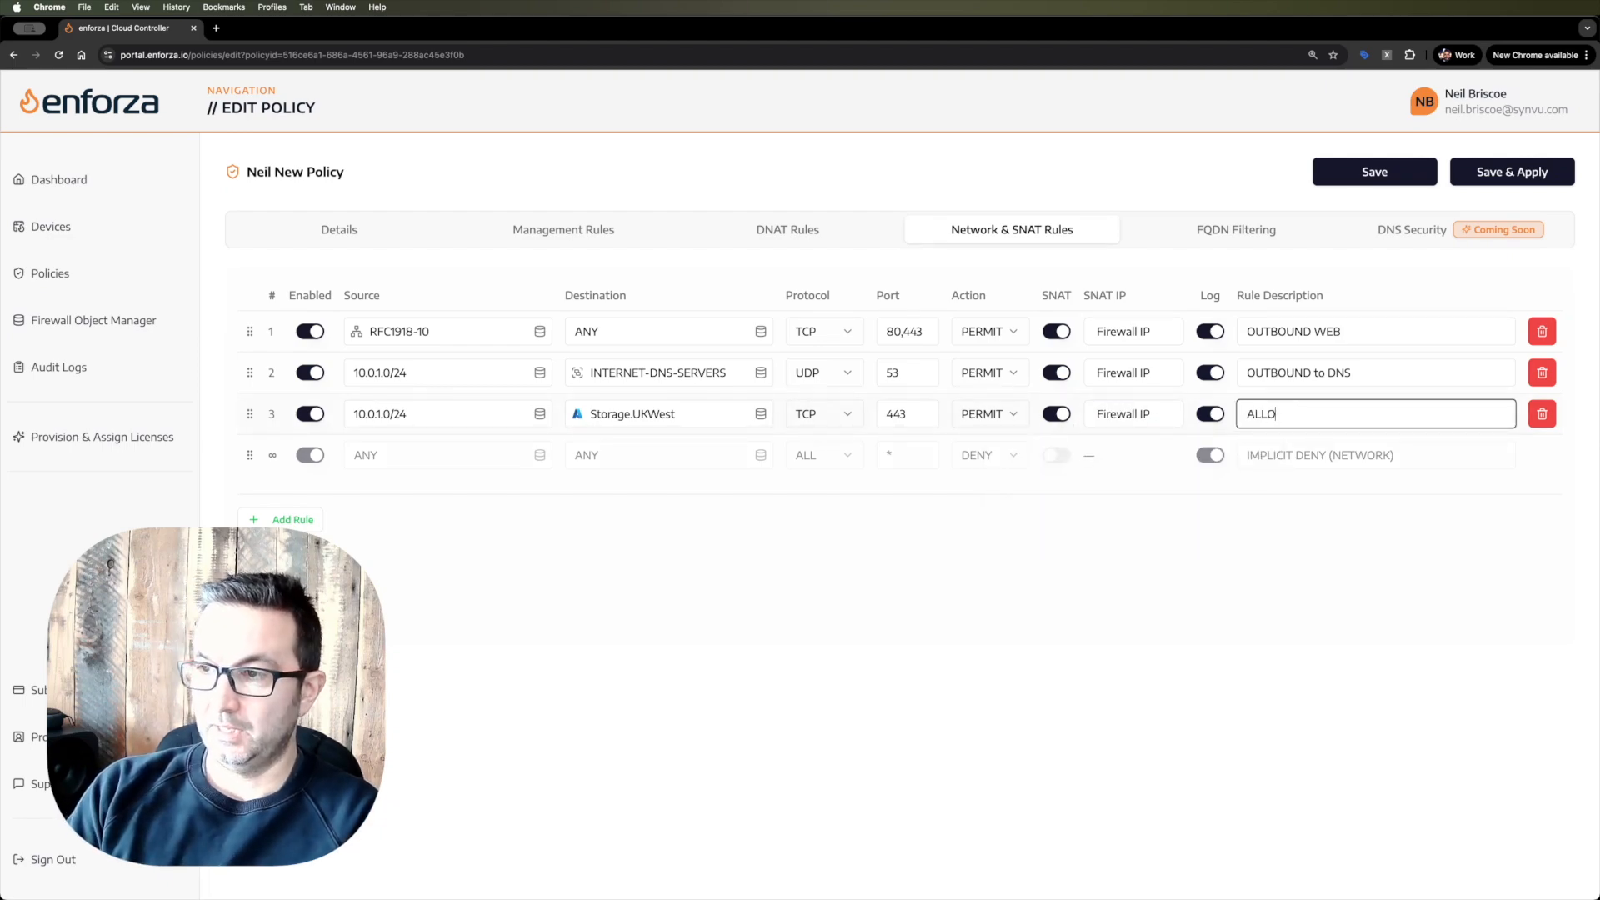
text(W TO A)
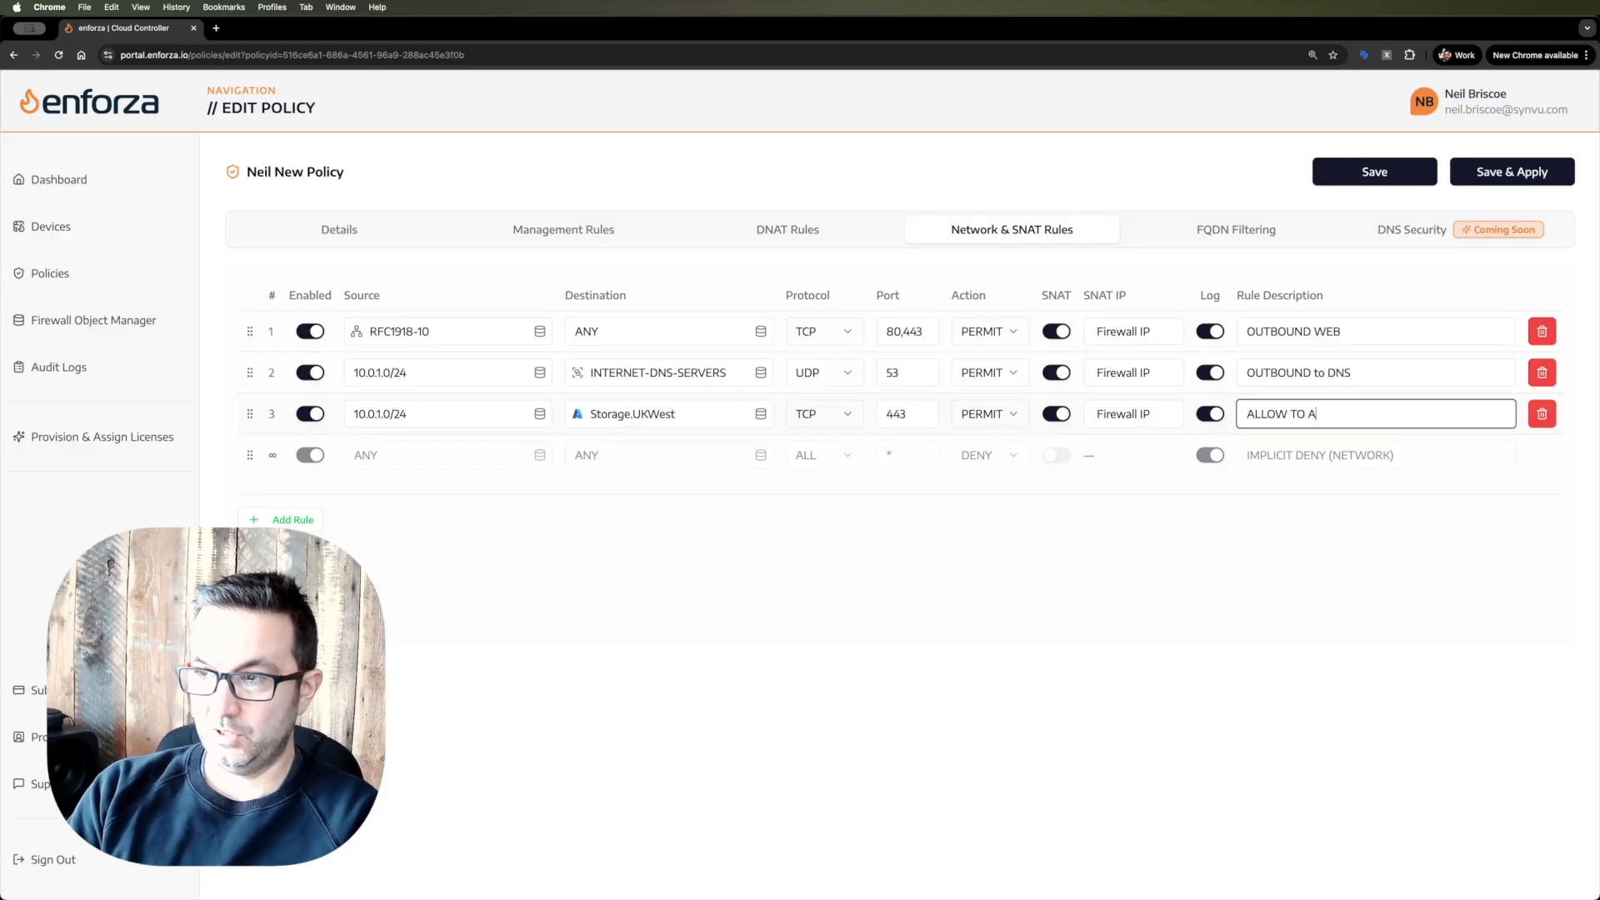
text(ZURE UKWEST BLOB)
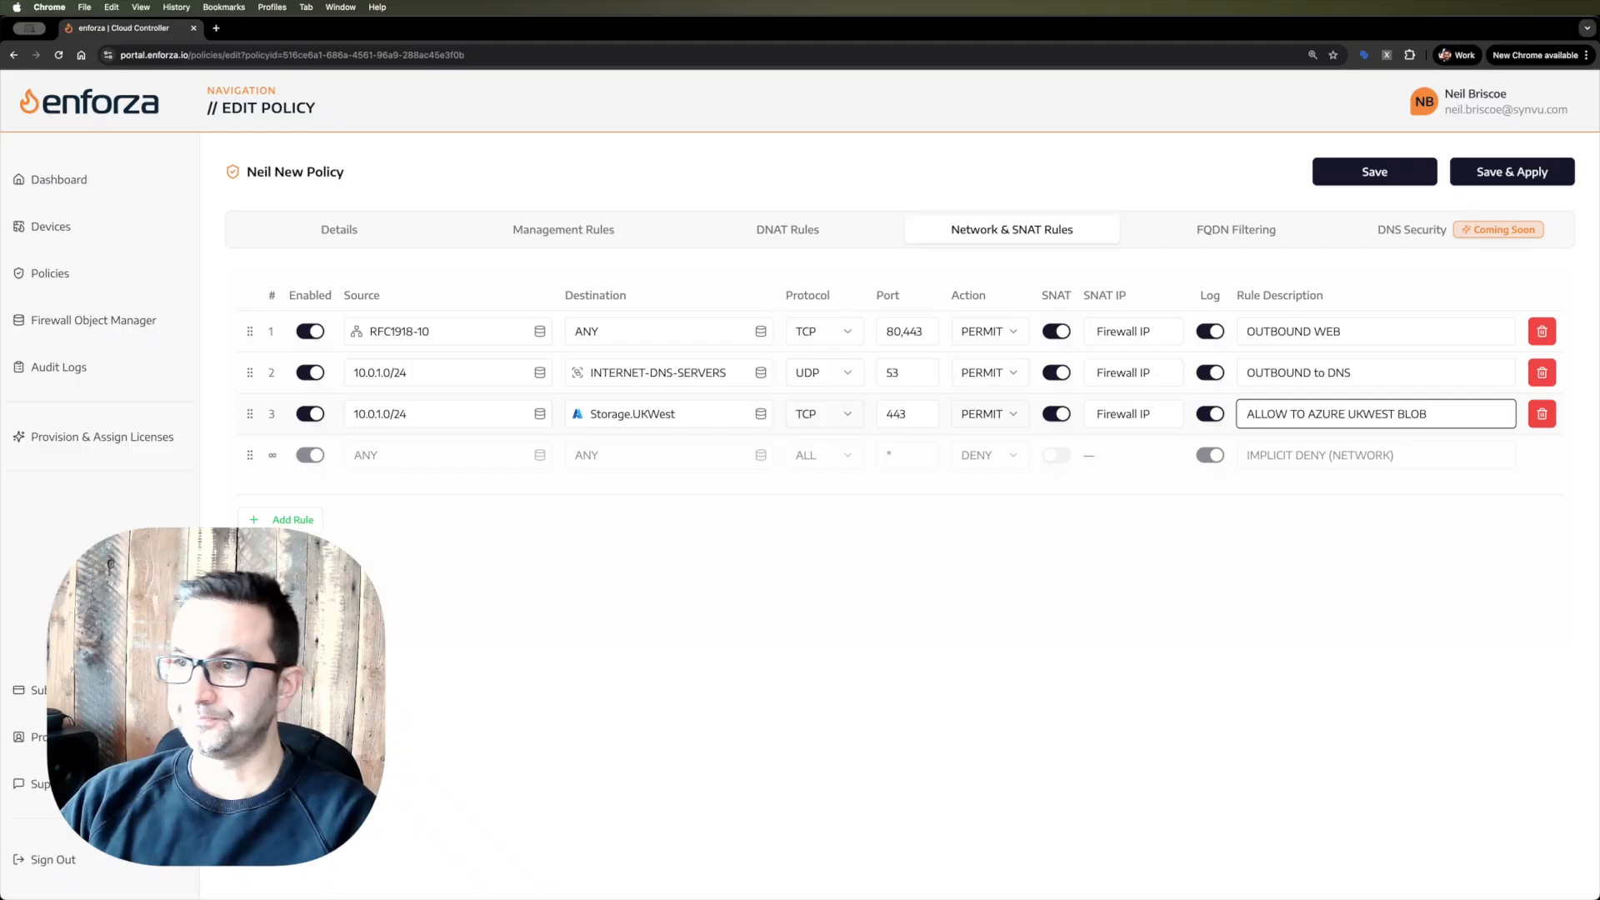
click(1200, 609)
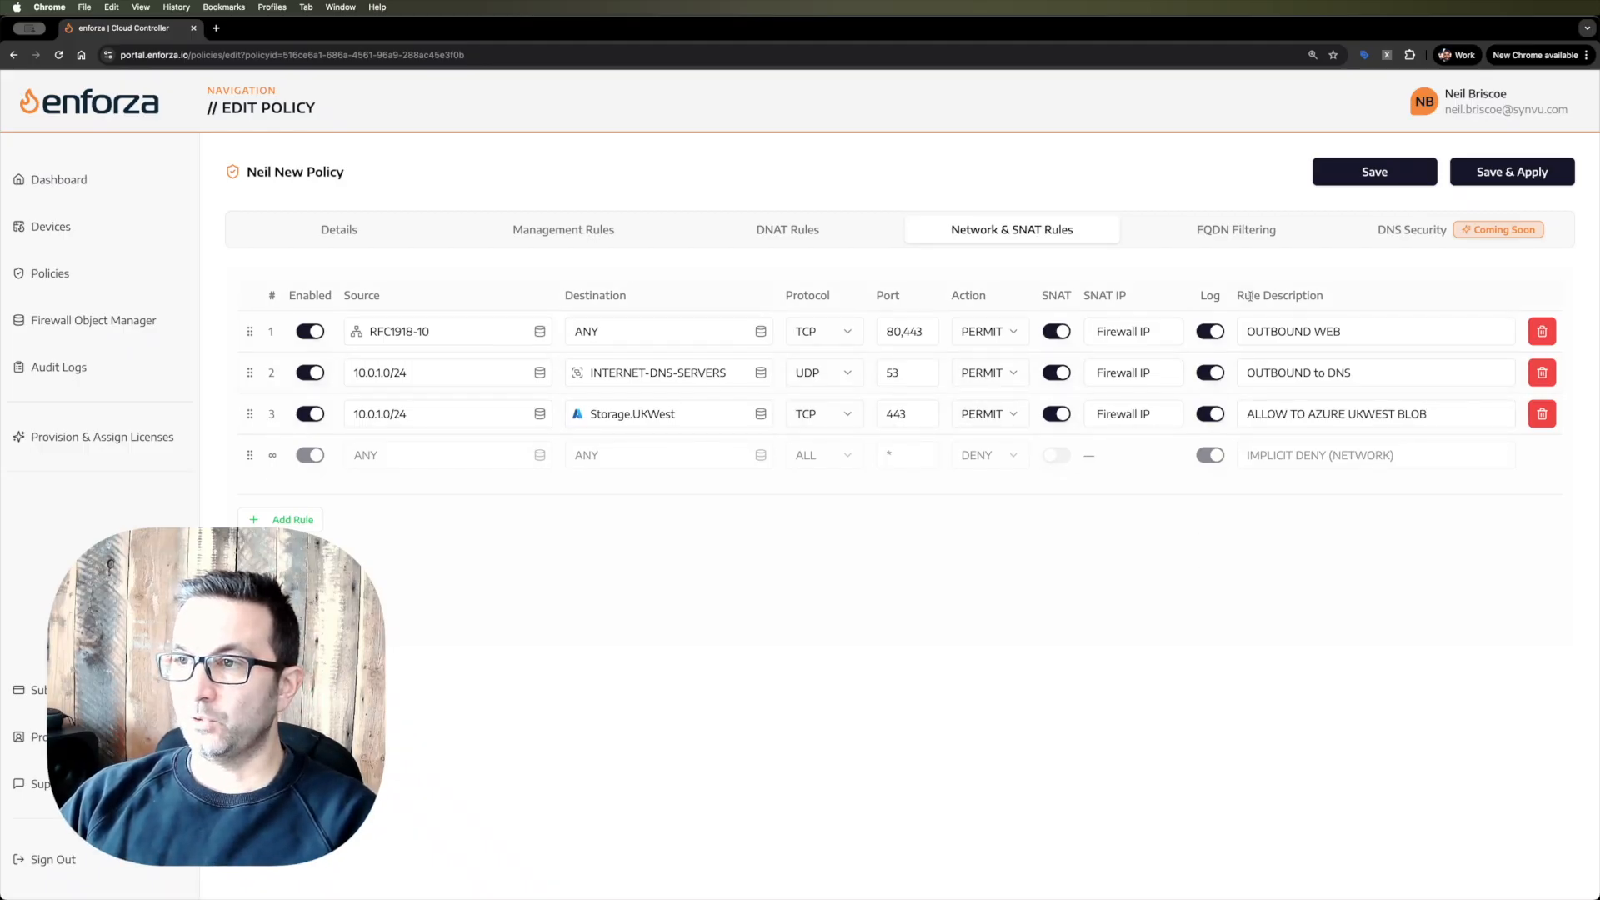
Enable FQDN filtering for the policy and add a filtering rule described as "BLOCK SOCIAL".
click(1232, 233)
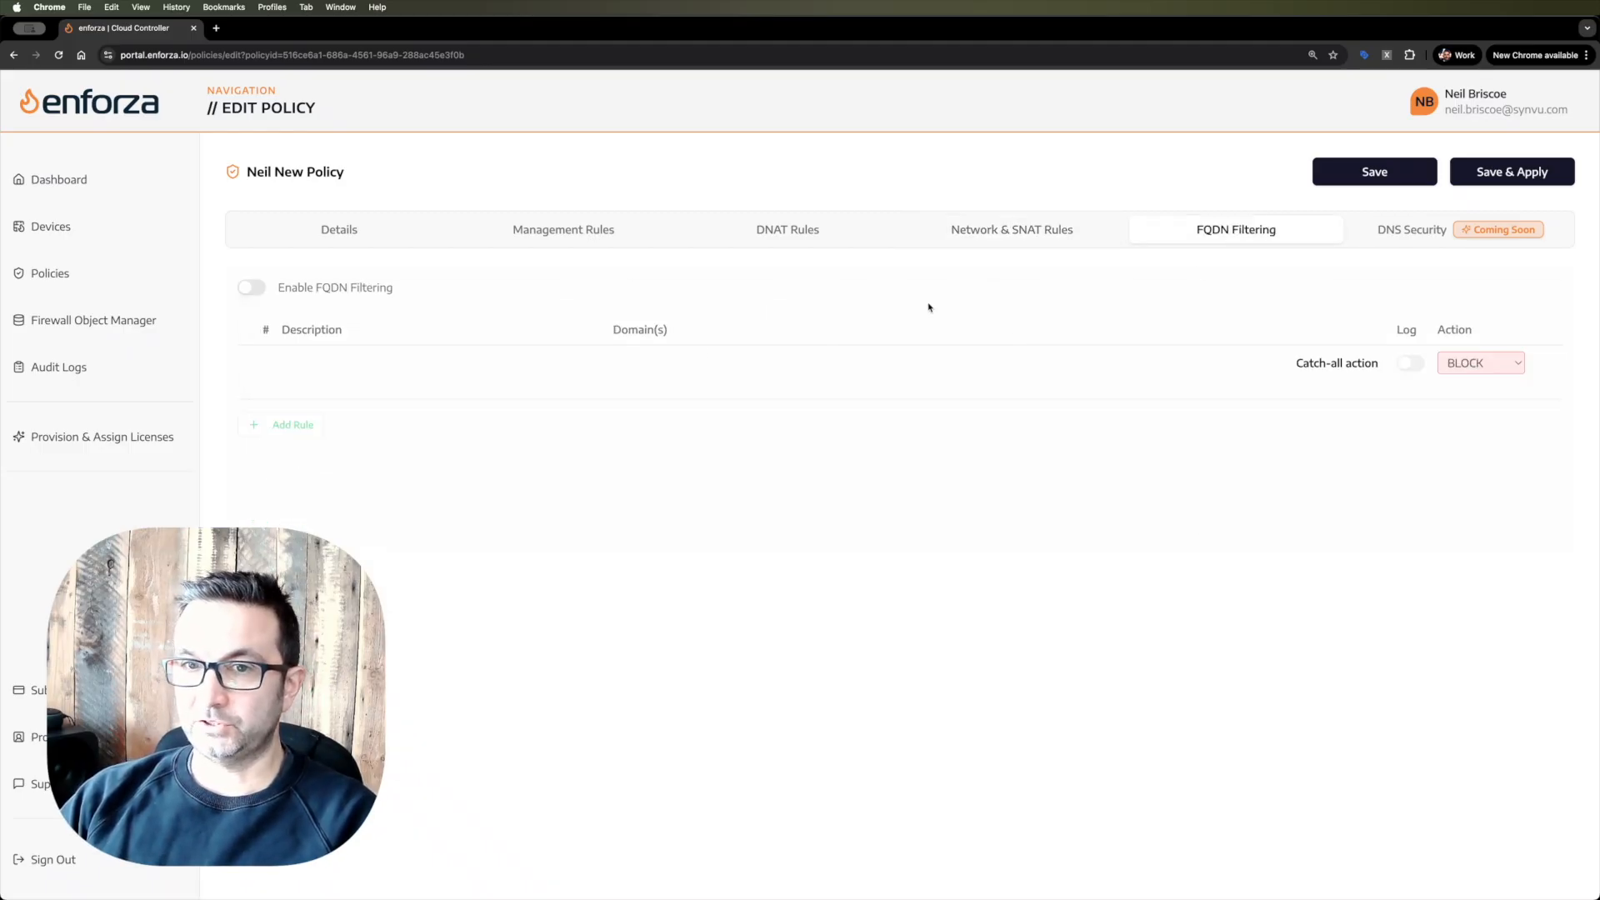
click(265, 290)
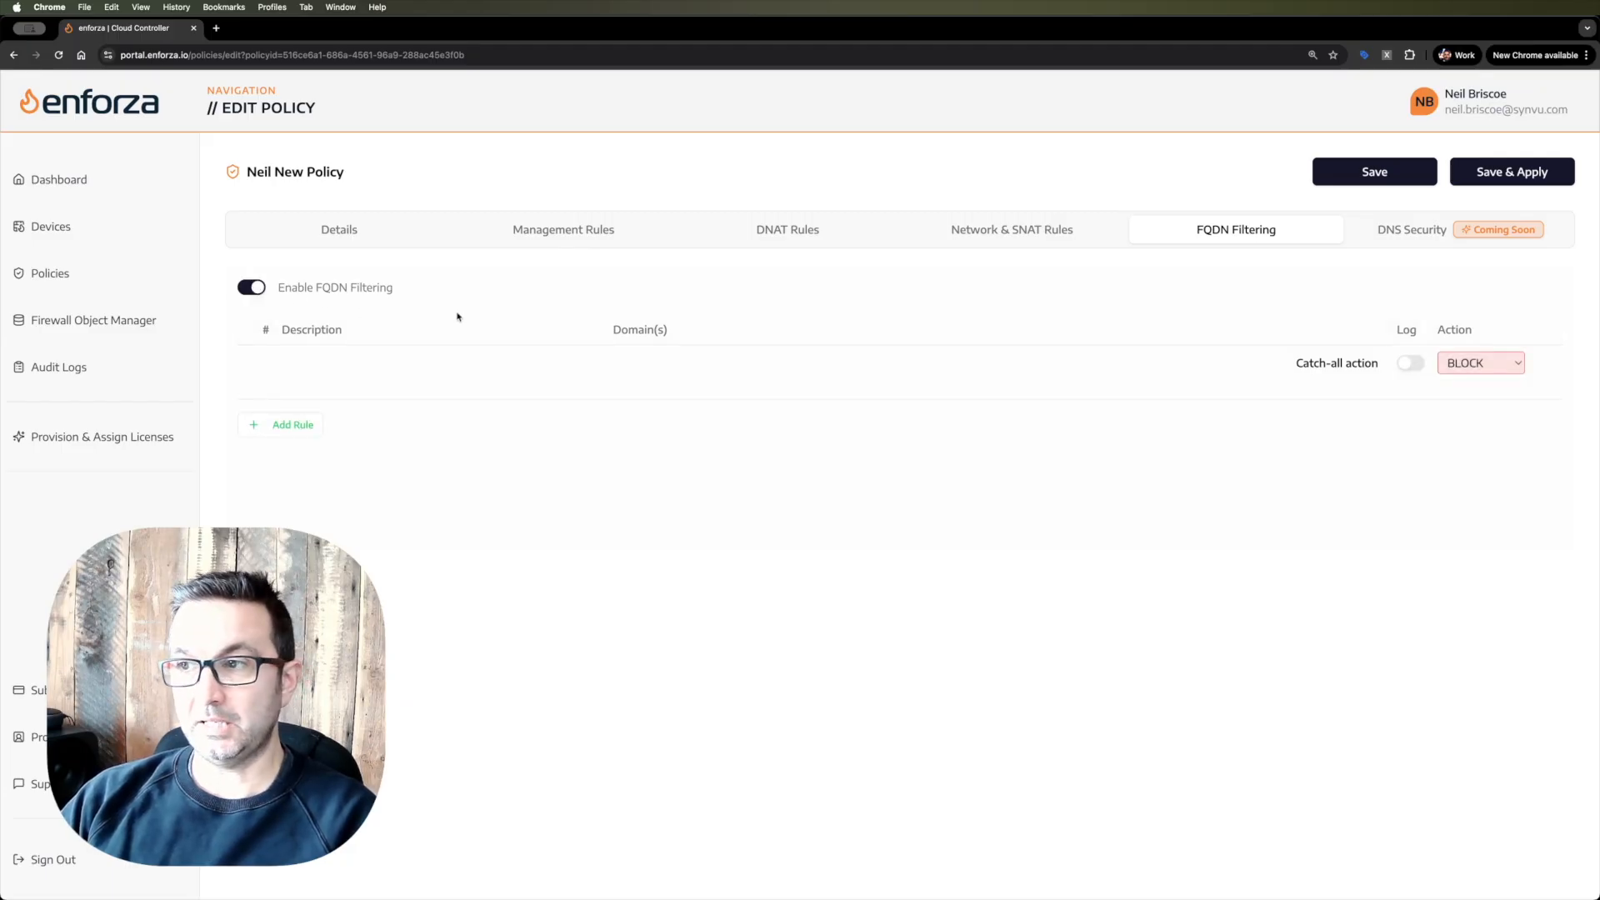
click(308, 424)
click(325, 370)
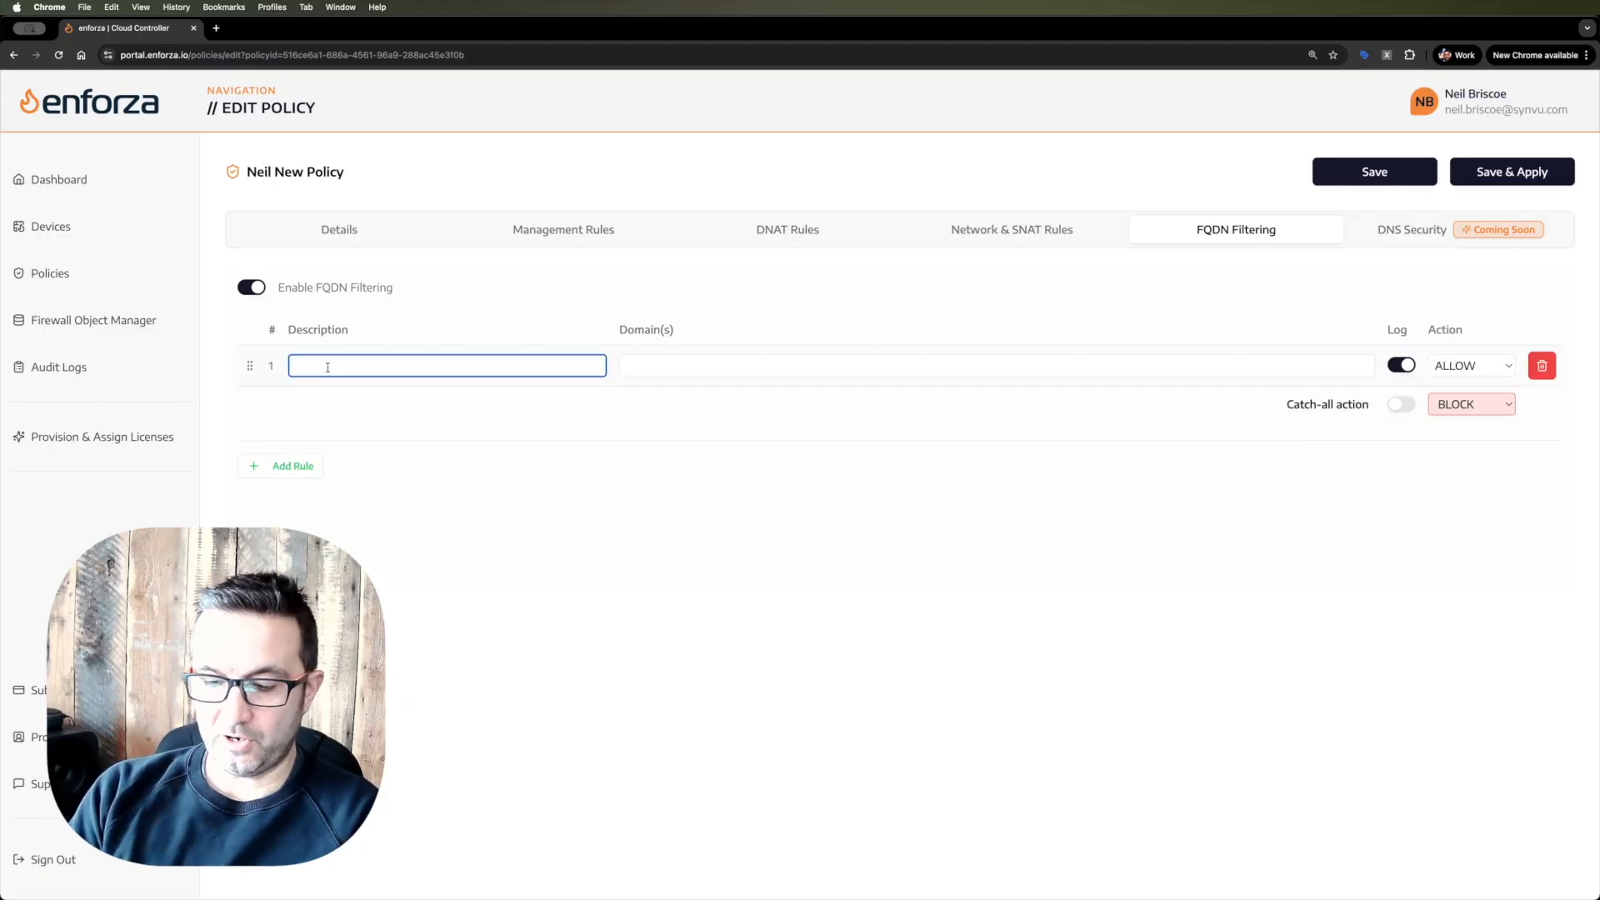
text(BLOCK )
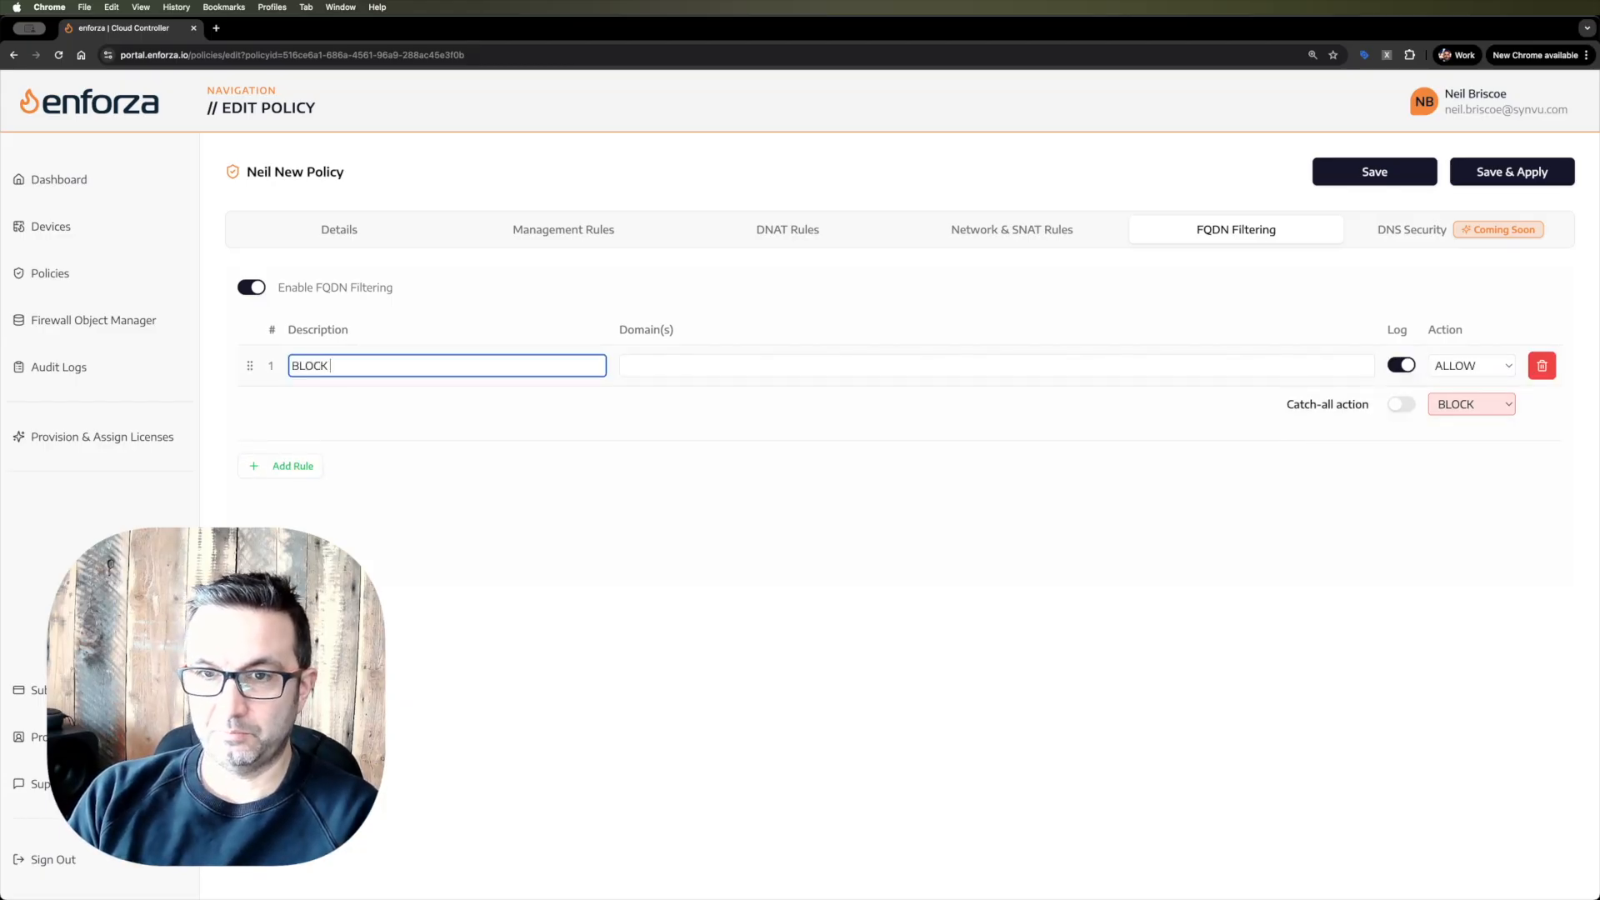
text(SOCIAL)
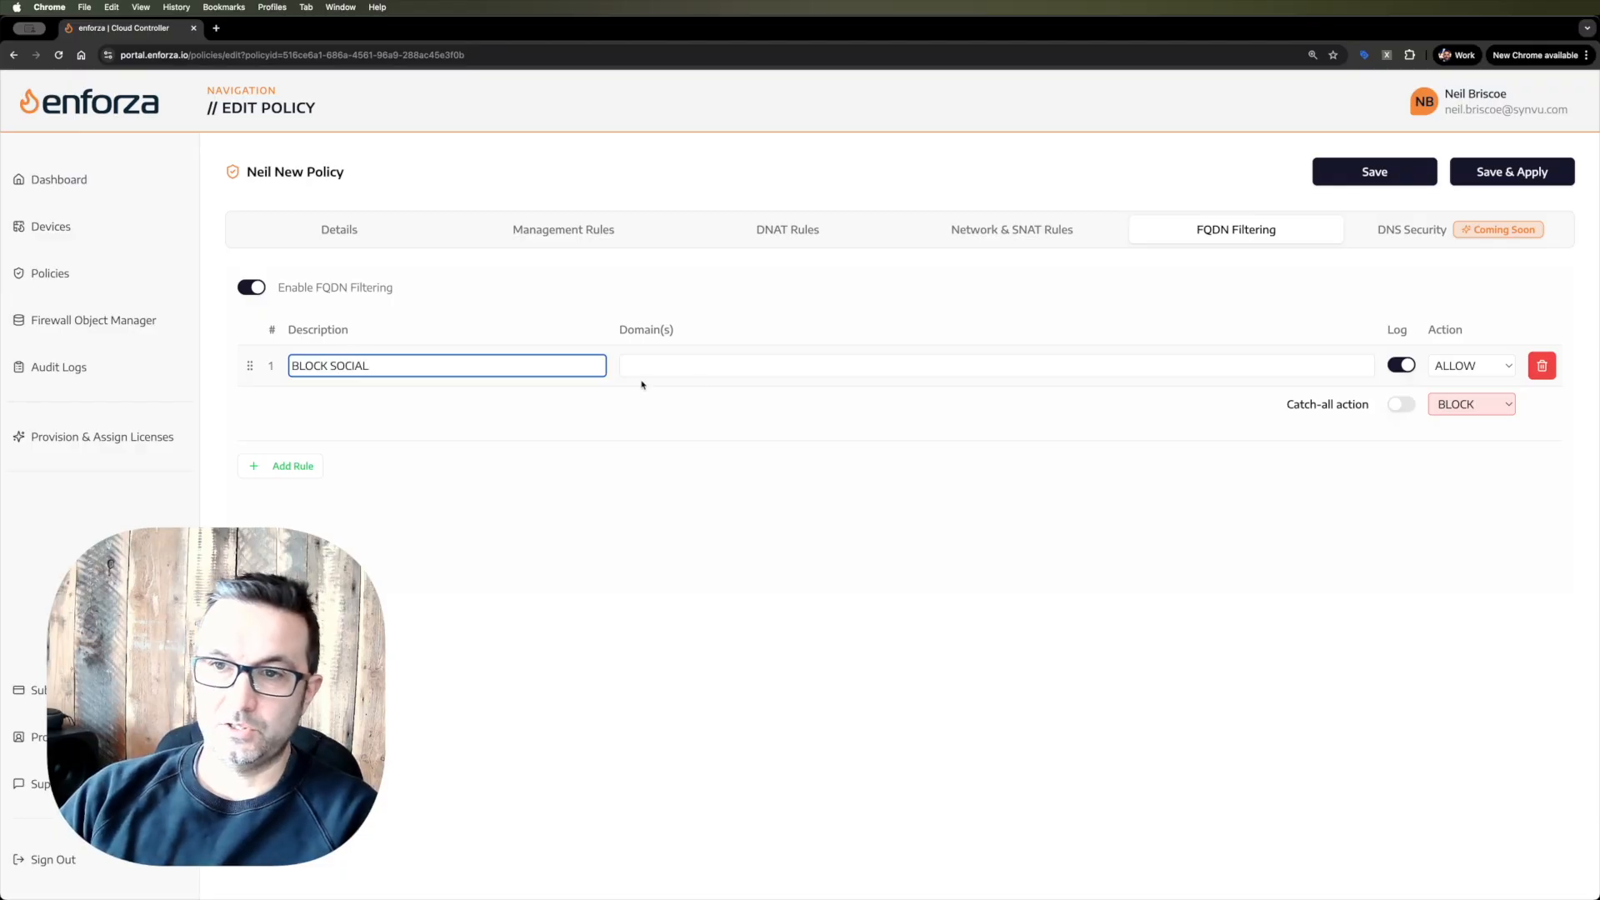
Enter *.facebook.com;*.tiktok.com as the domains of the BLOCK SOCIAL rule.
click(697, 368)
text(*.facebook.com;*)
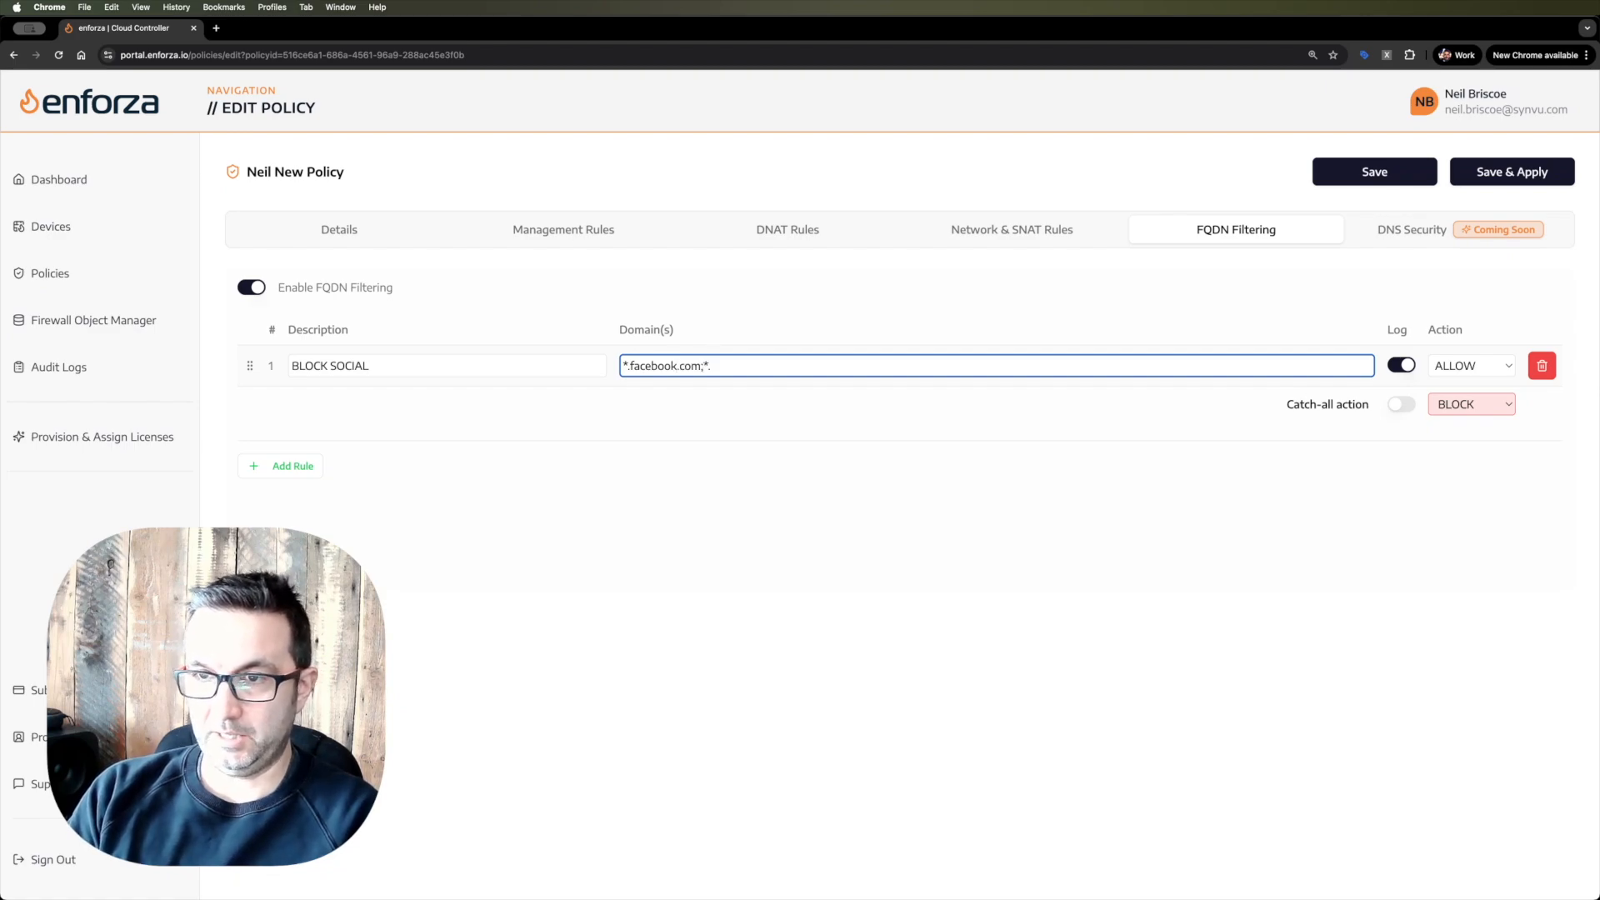
text(.tic)
text(ktok.com)
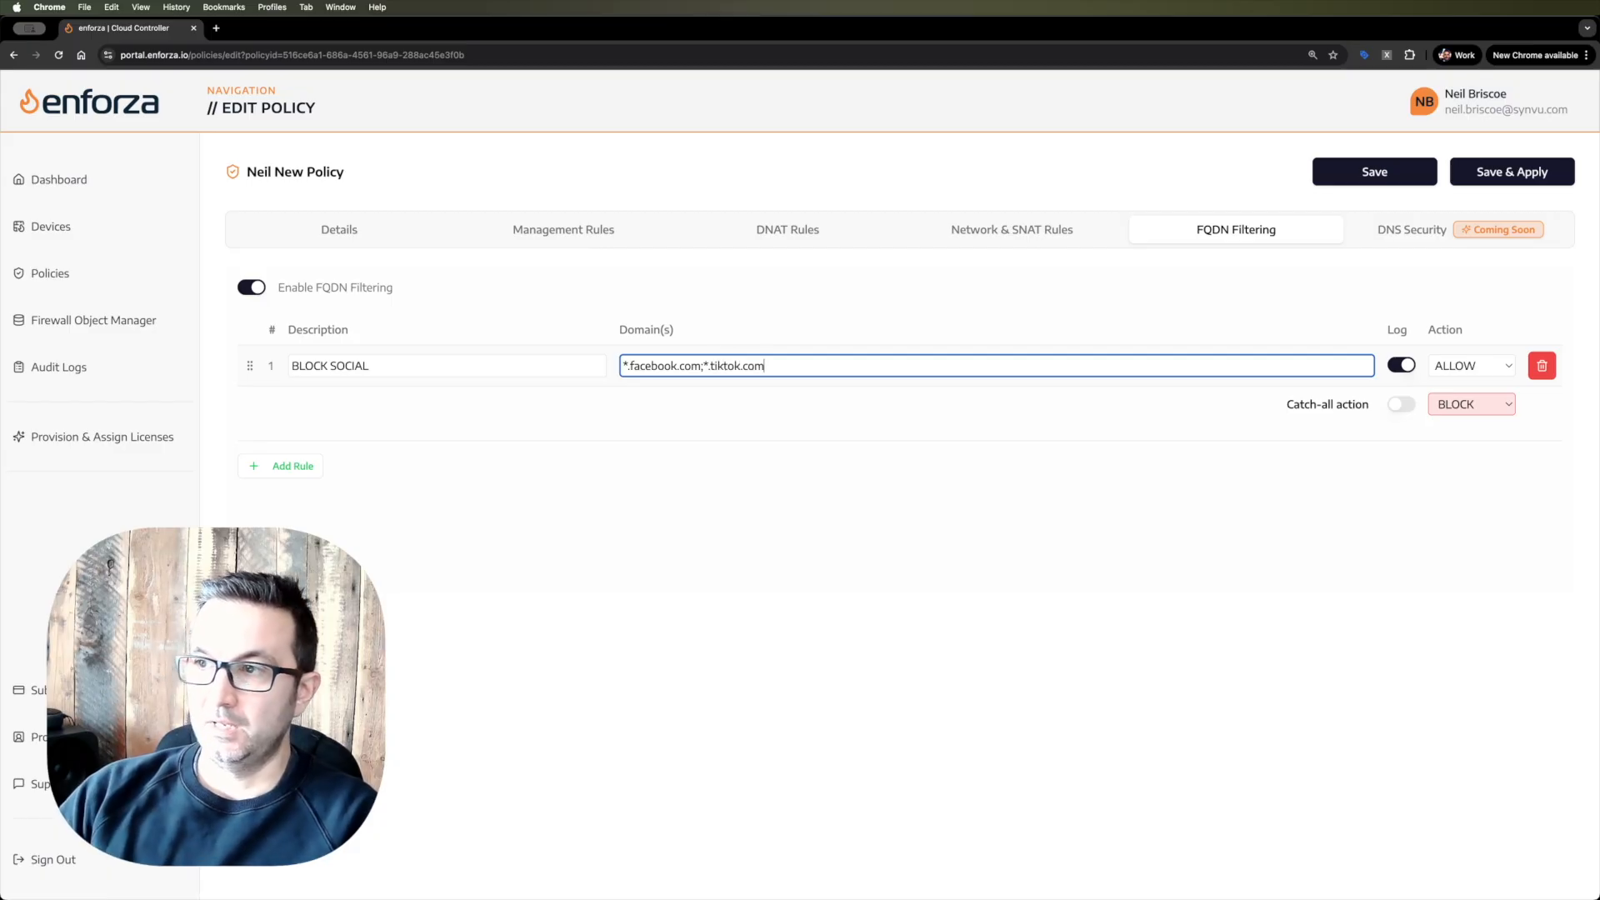
Set the BLOCK SOCIAL rule's action to BLOCK and the FQDN catch-all action to ALLOW.
click(1497, 363)
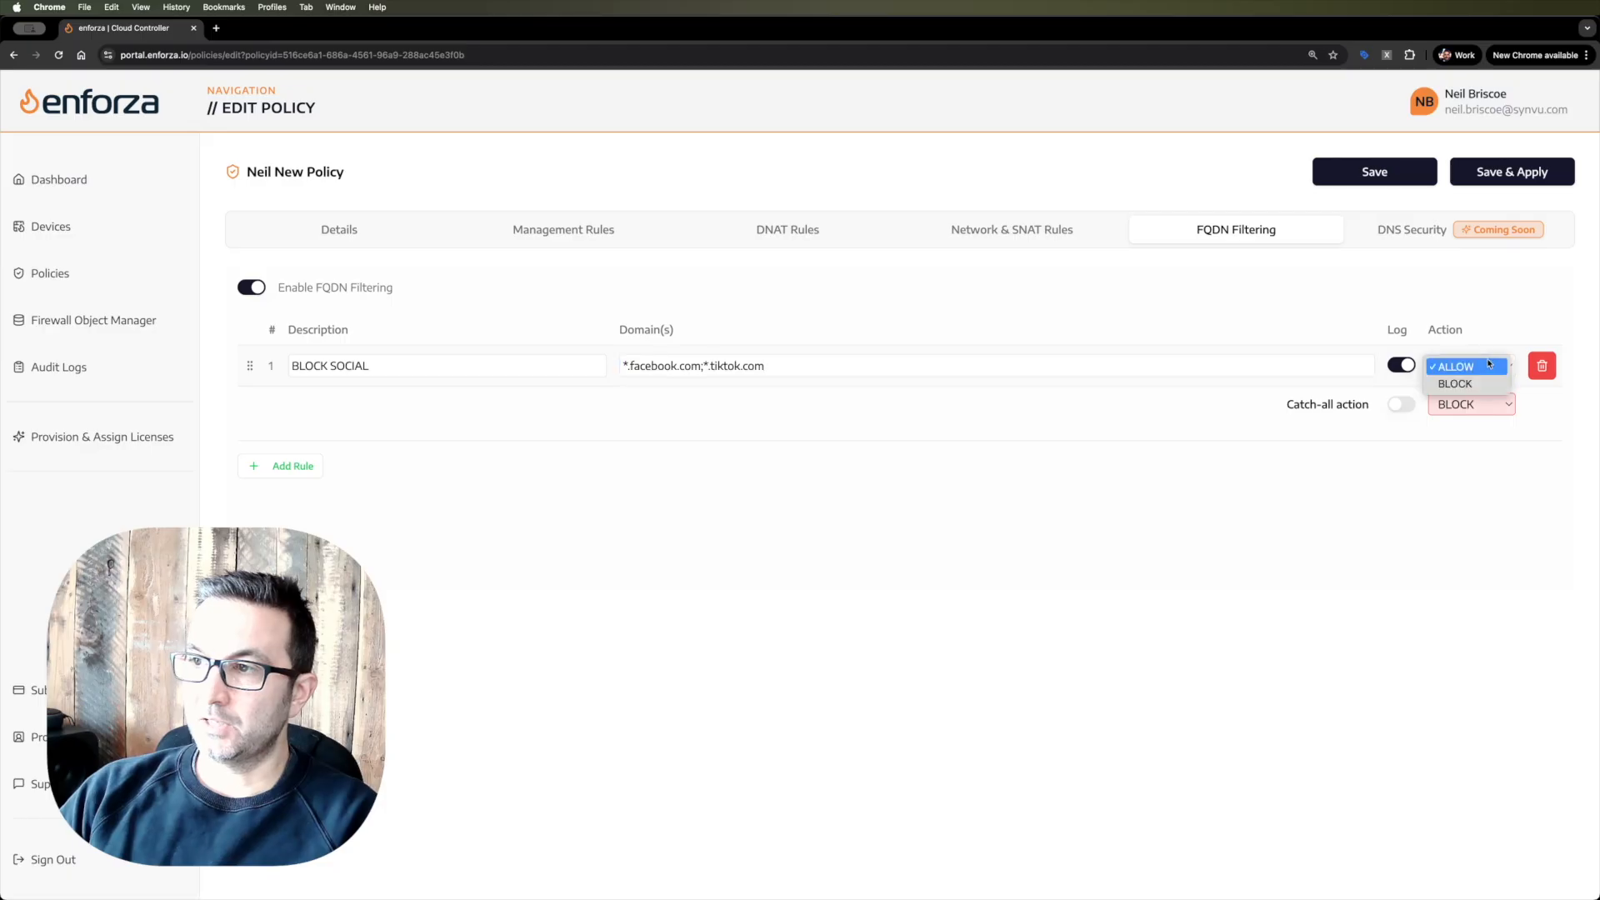
click(1454, 384)
click(1426, 408)
click(1454, 387)
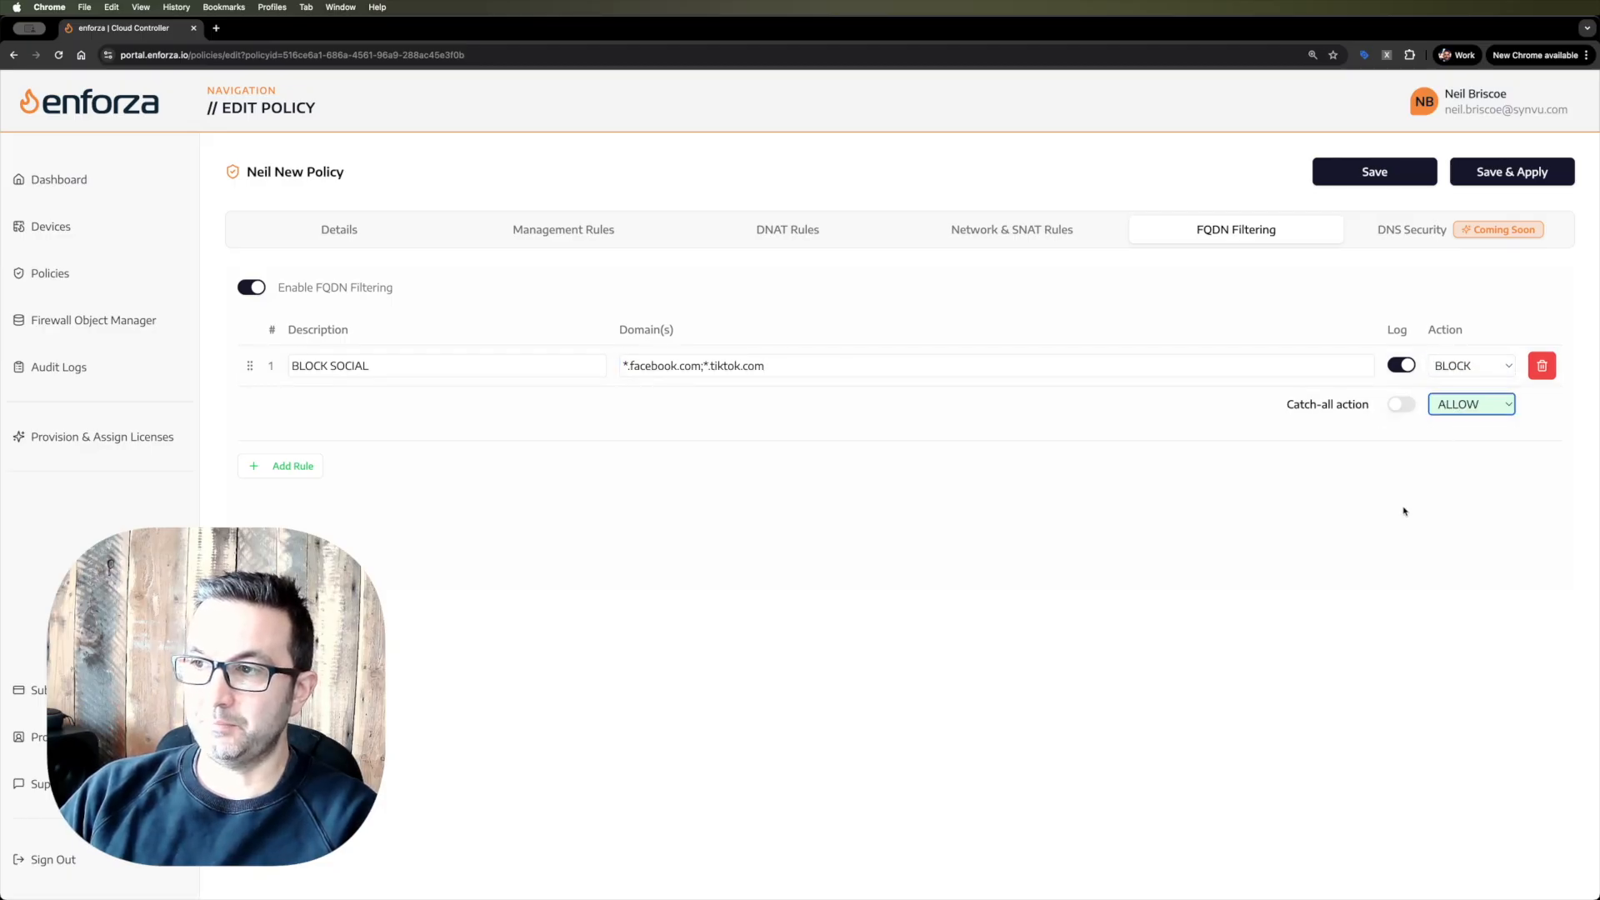
Turn logging for the FQDN catch-all action on and back off.
click(1405, 406)
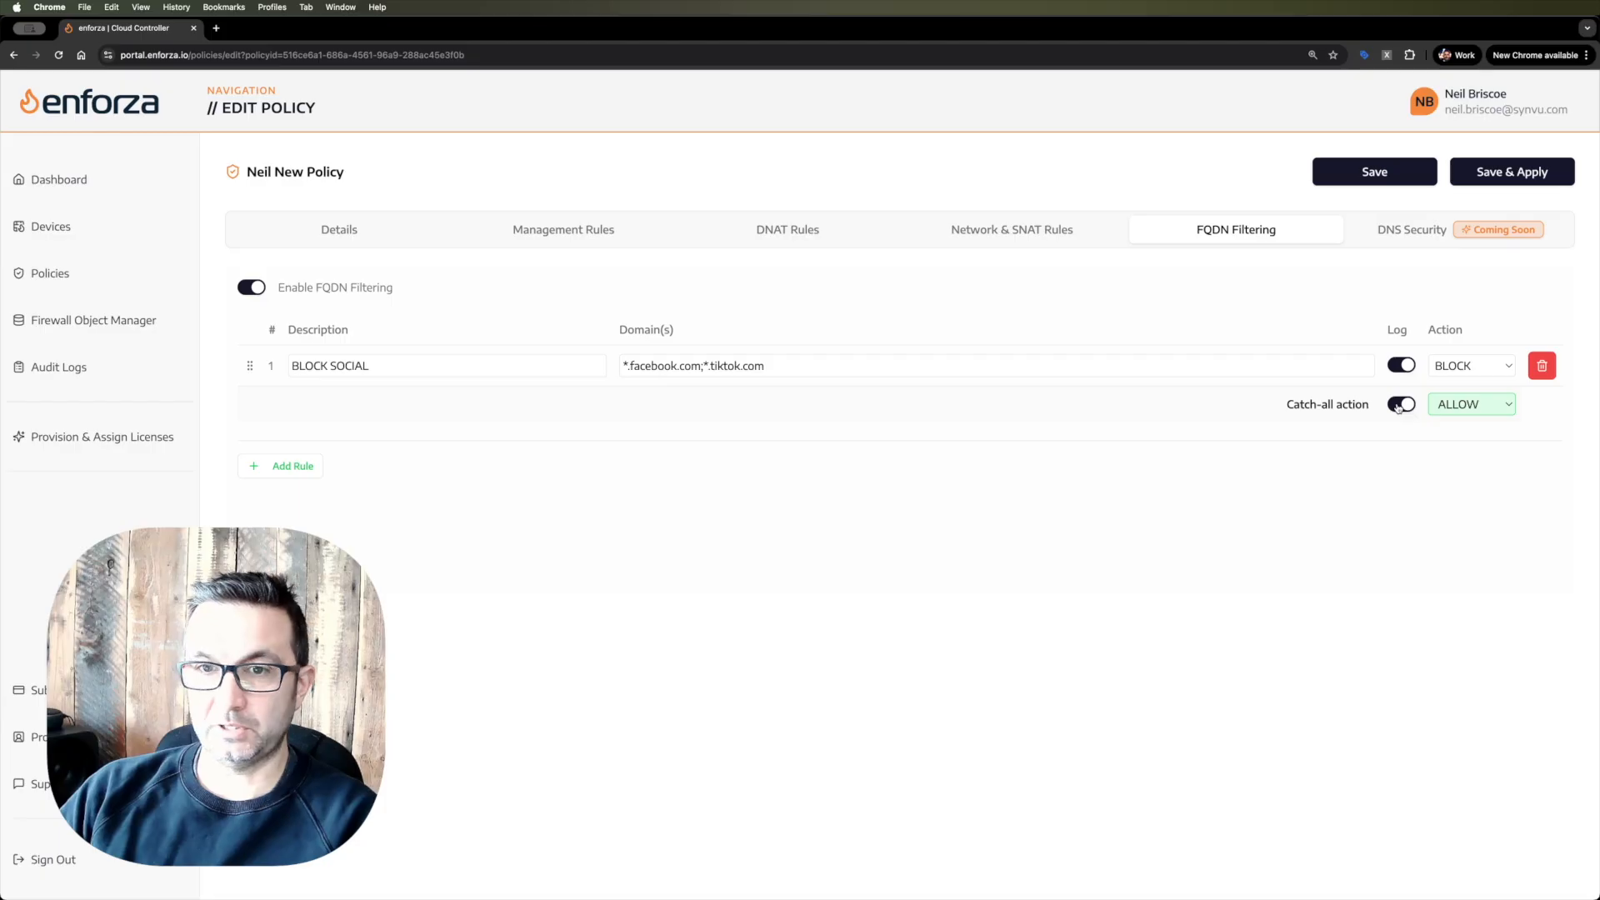
click(1399, 407)
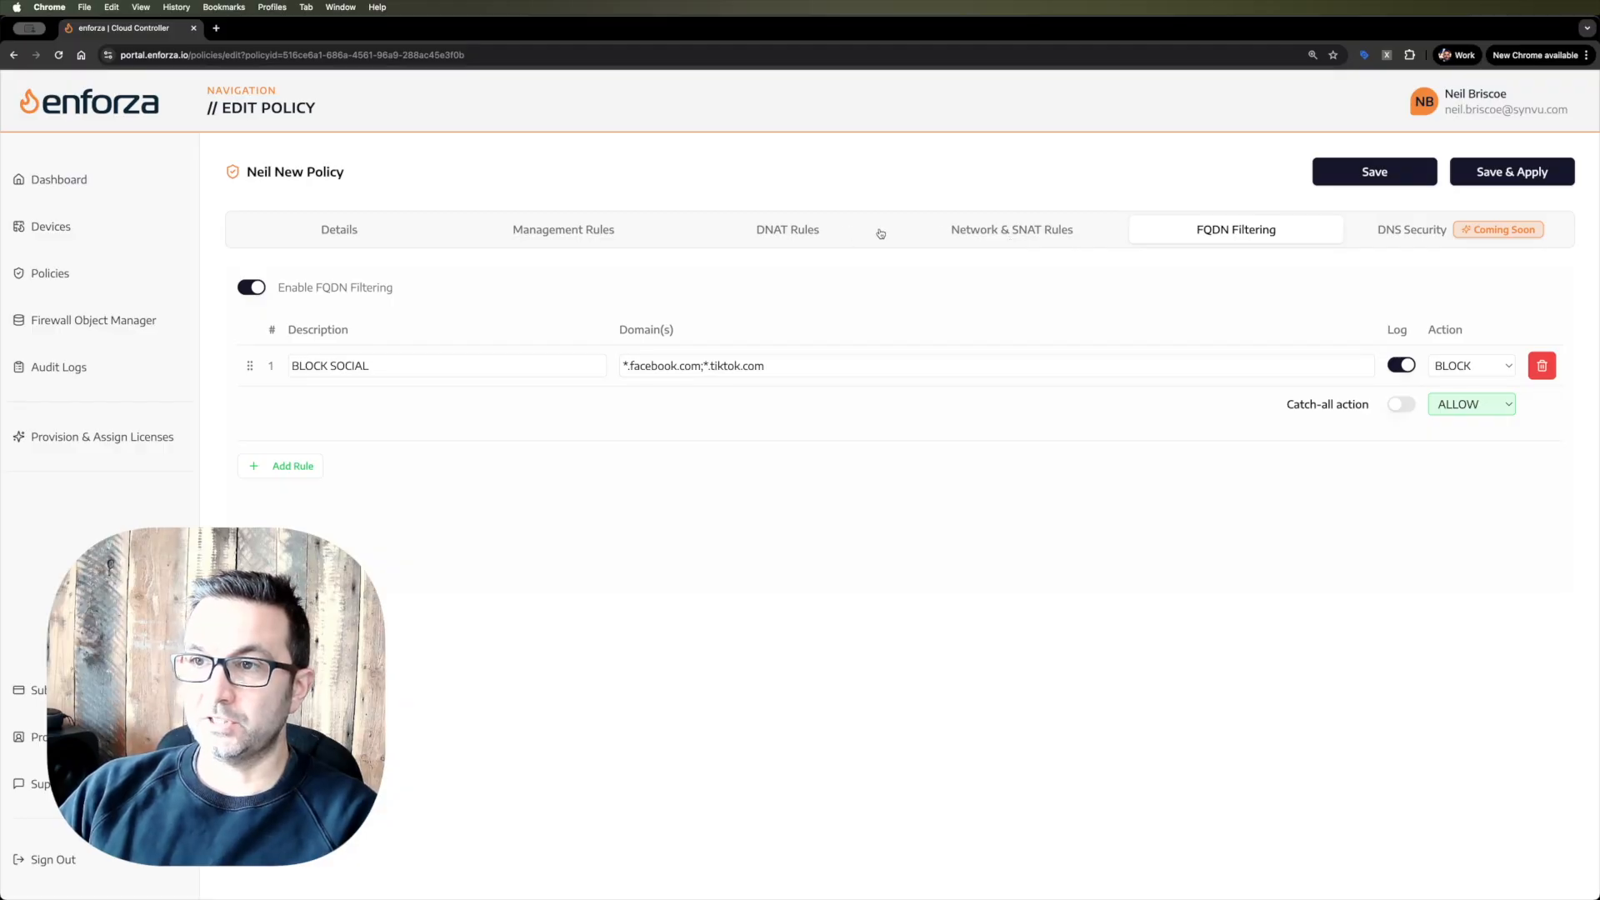
Review the policy's network and SNAT rules, DNAT rules, management rules and policy details before applying it.
click(982, 237)
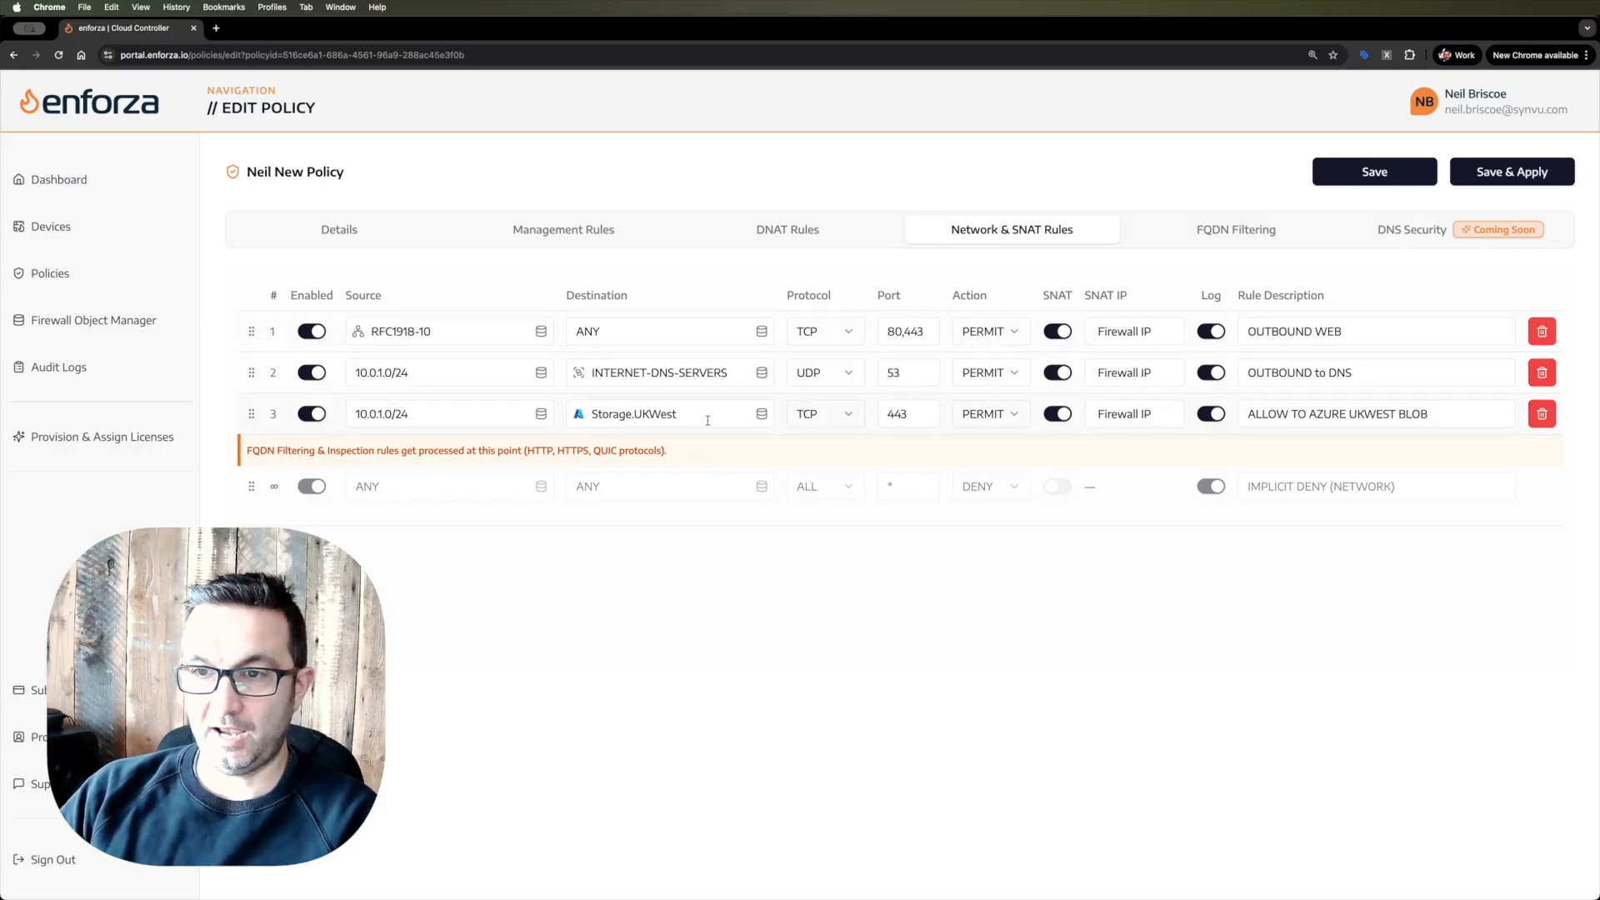
click(815, 233)
click(609, 227)
click(325, 234)
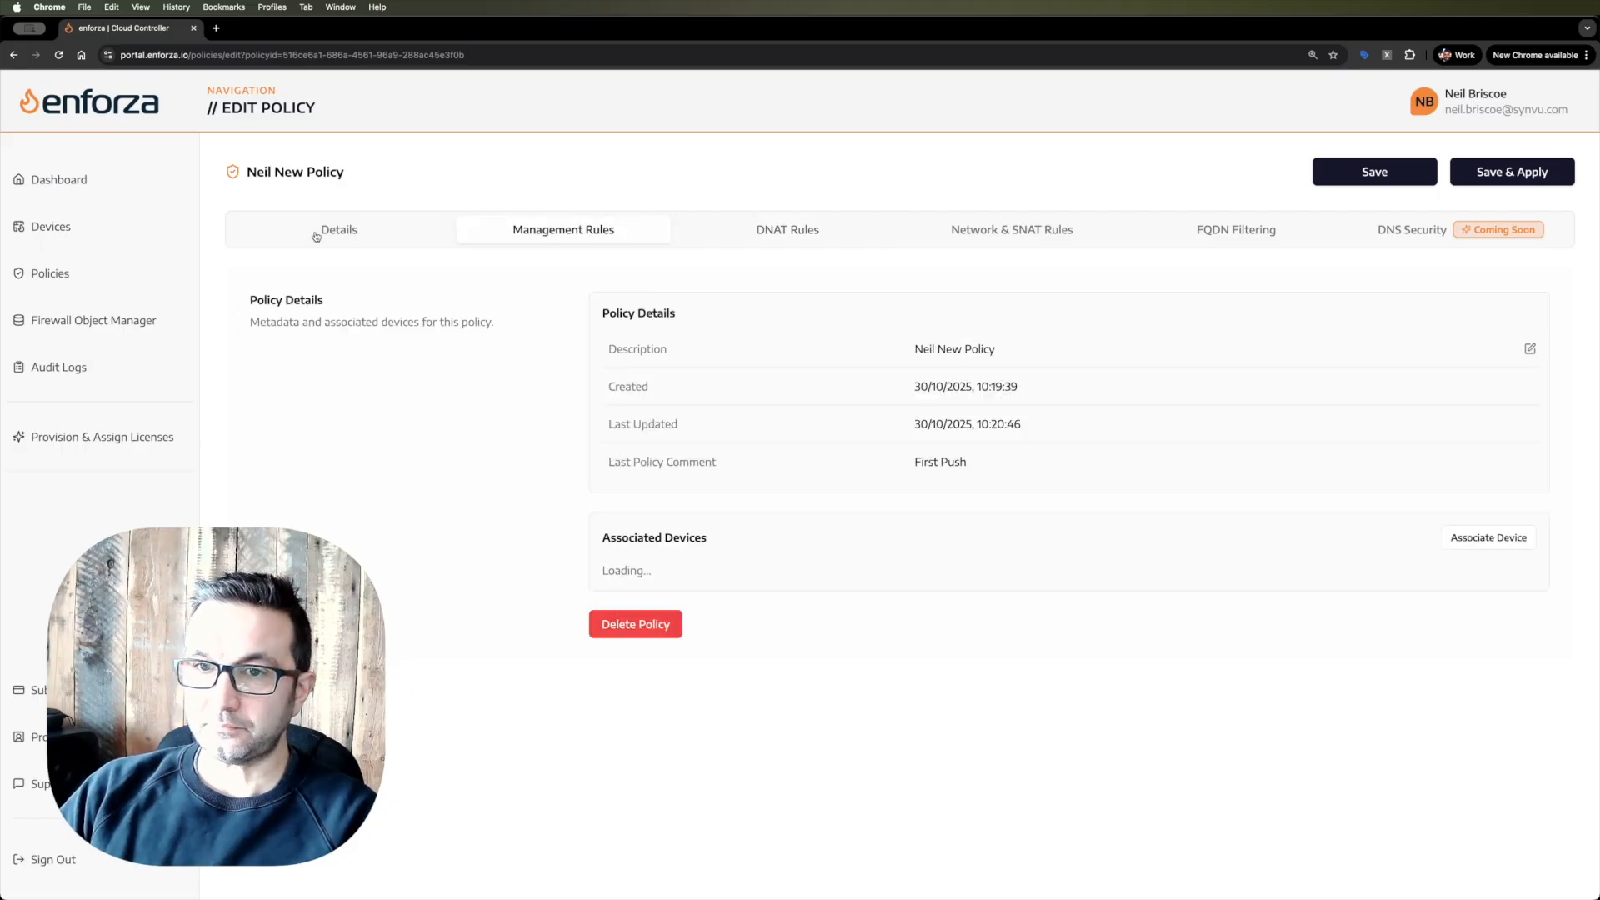
Save and apply the policy to its associated device with the comment "MORE COMPLEX RULES." and close the push status.
click(1475, 177)
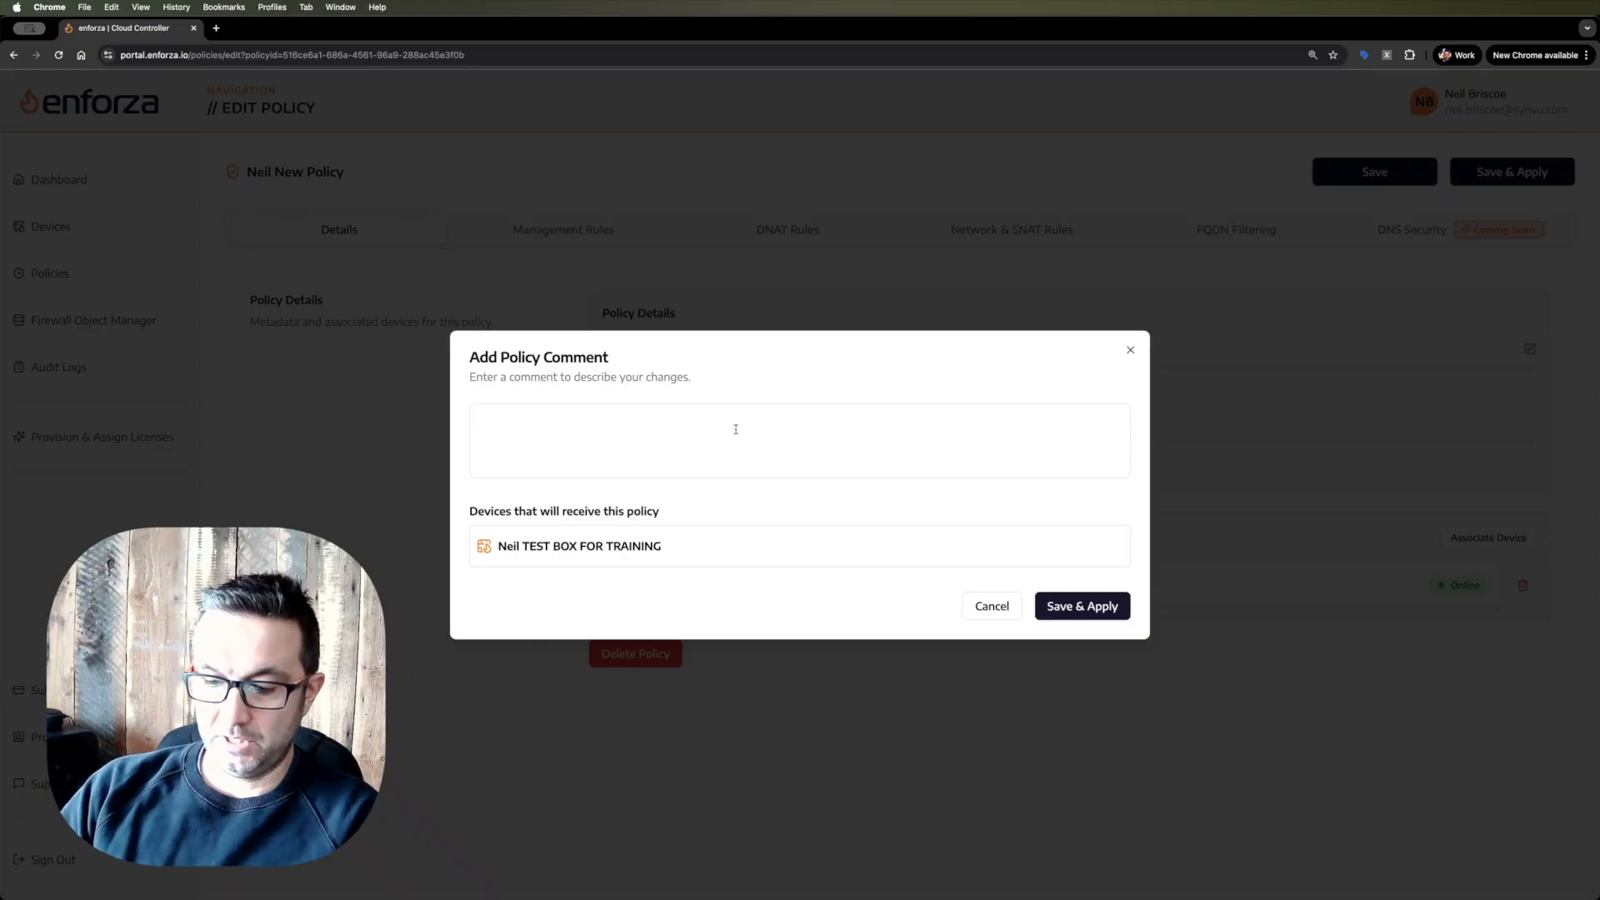
text(MORE COMPLEX )
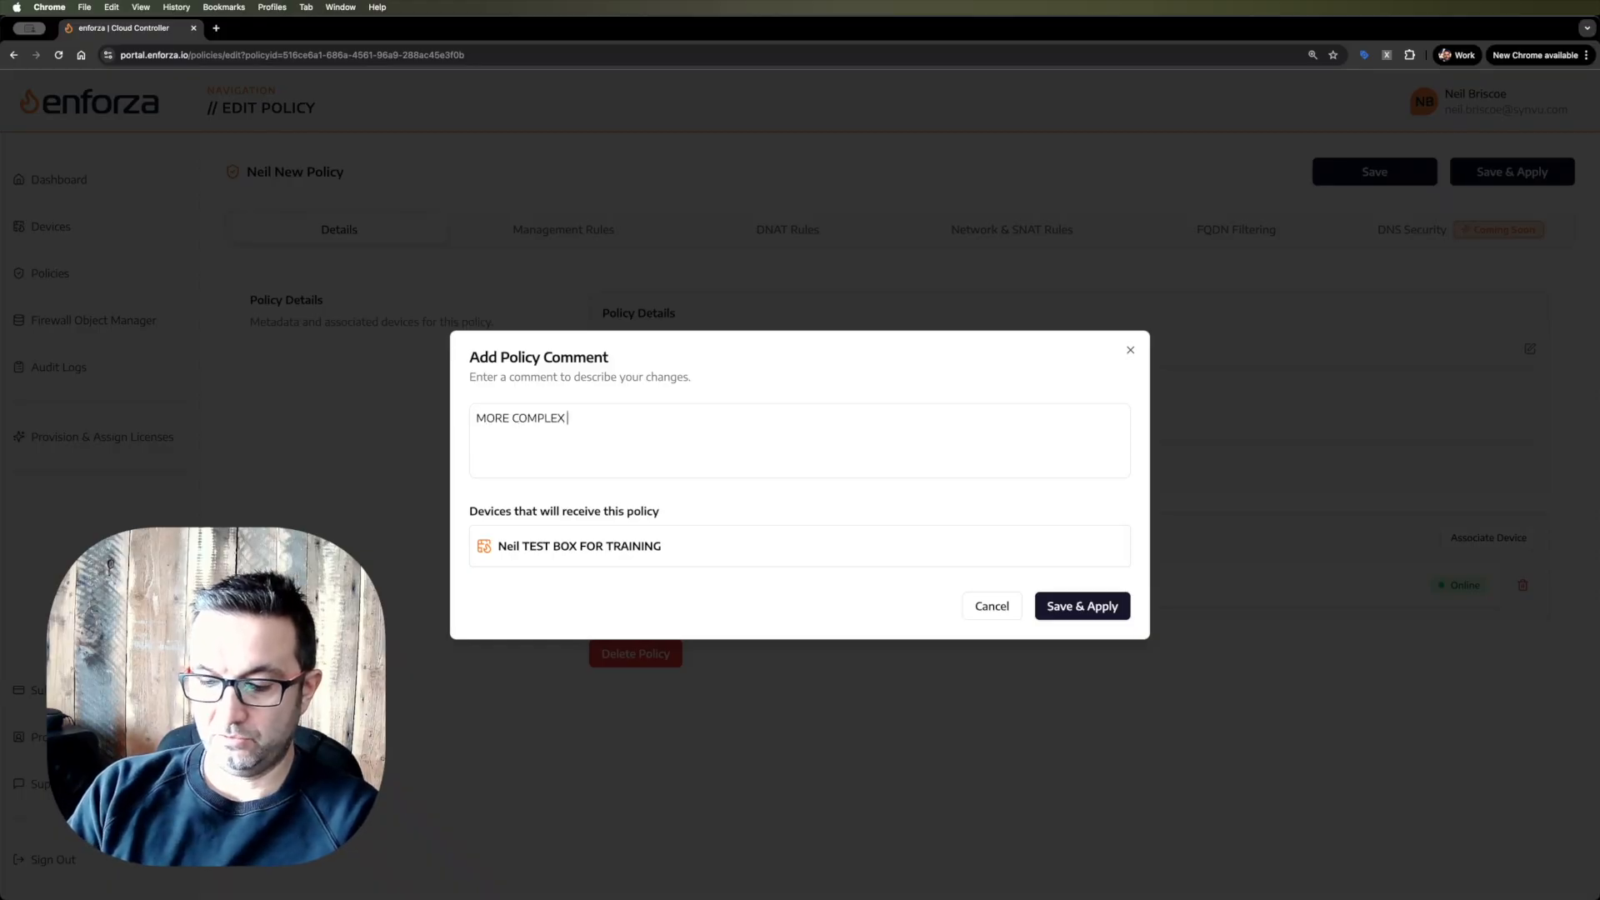
text(RULES.)
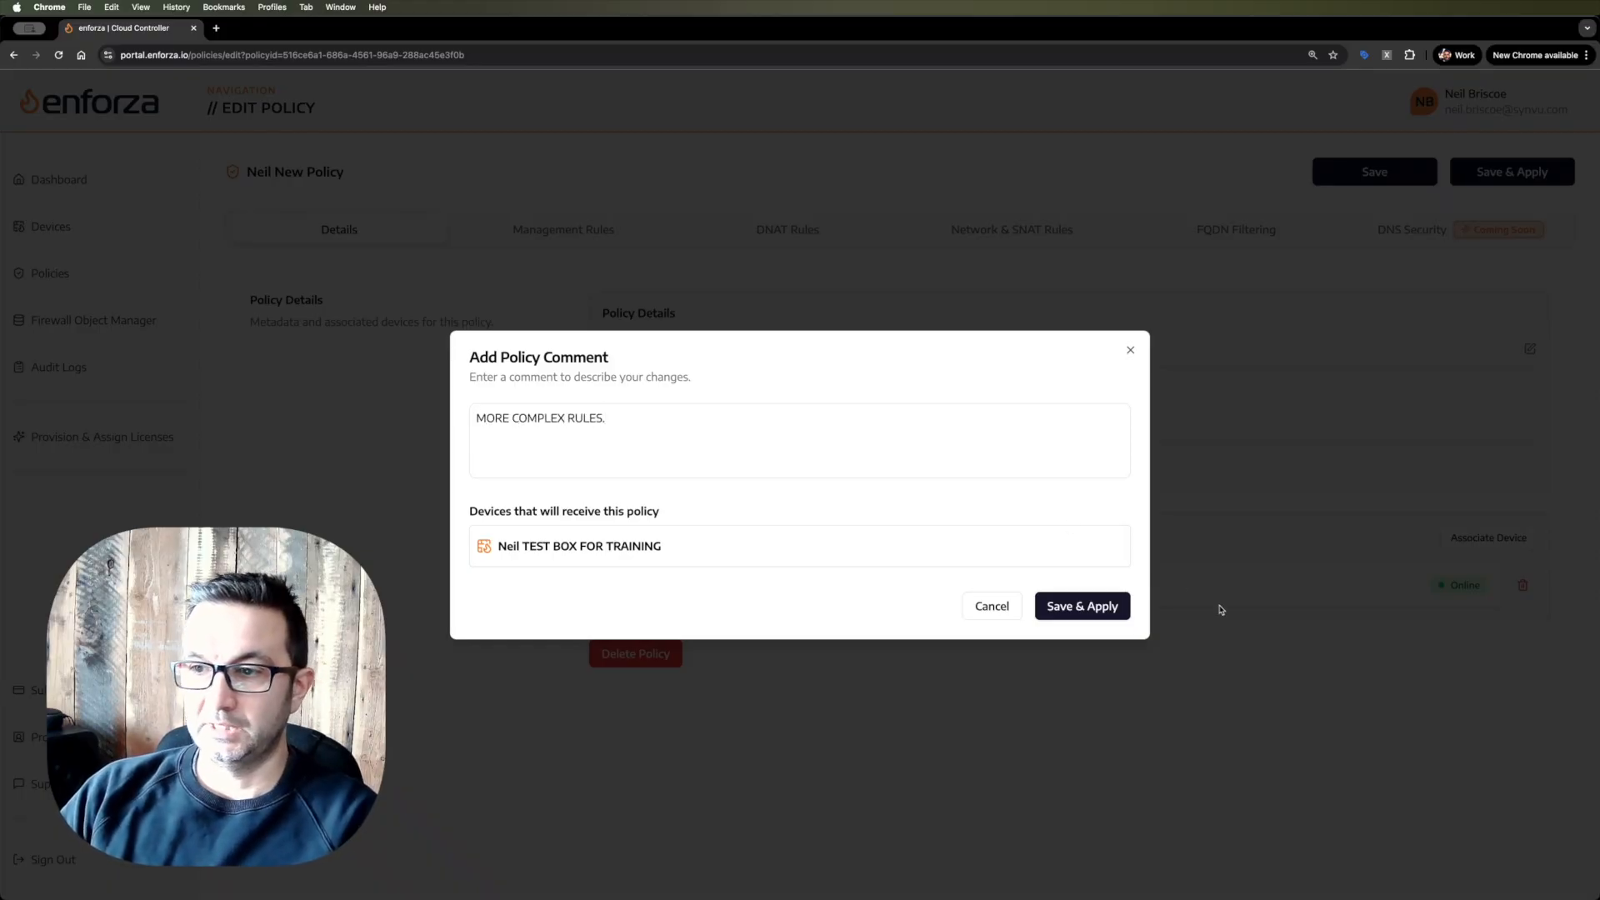
click(1088, 607)
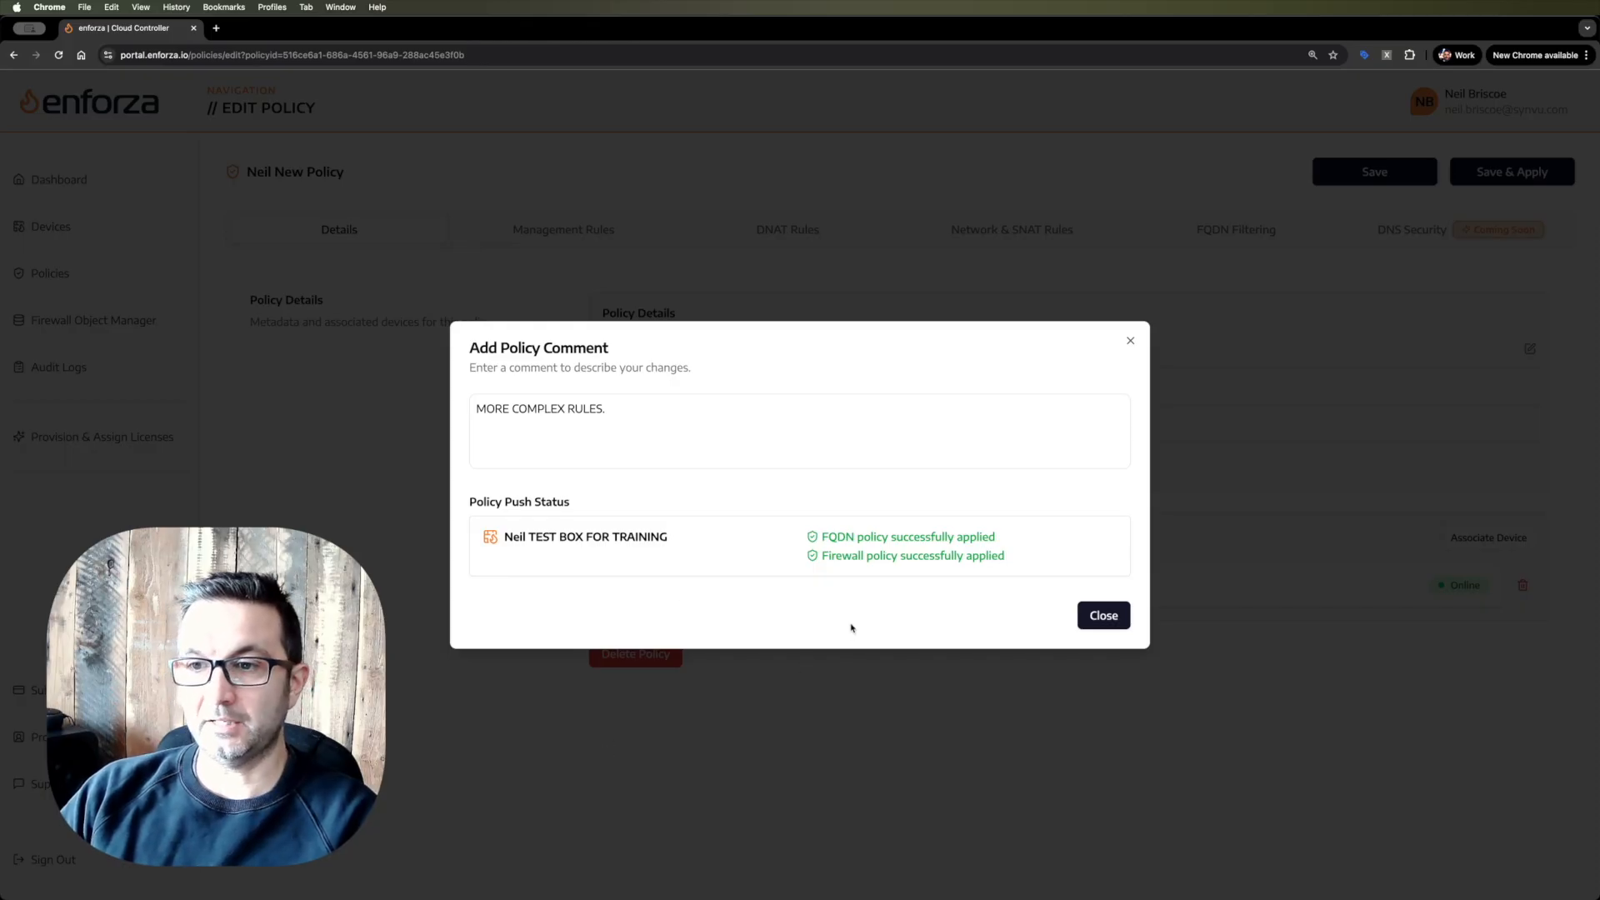
click(1103, 615)
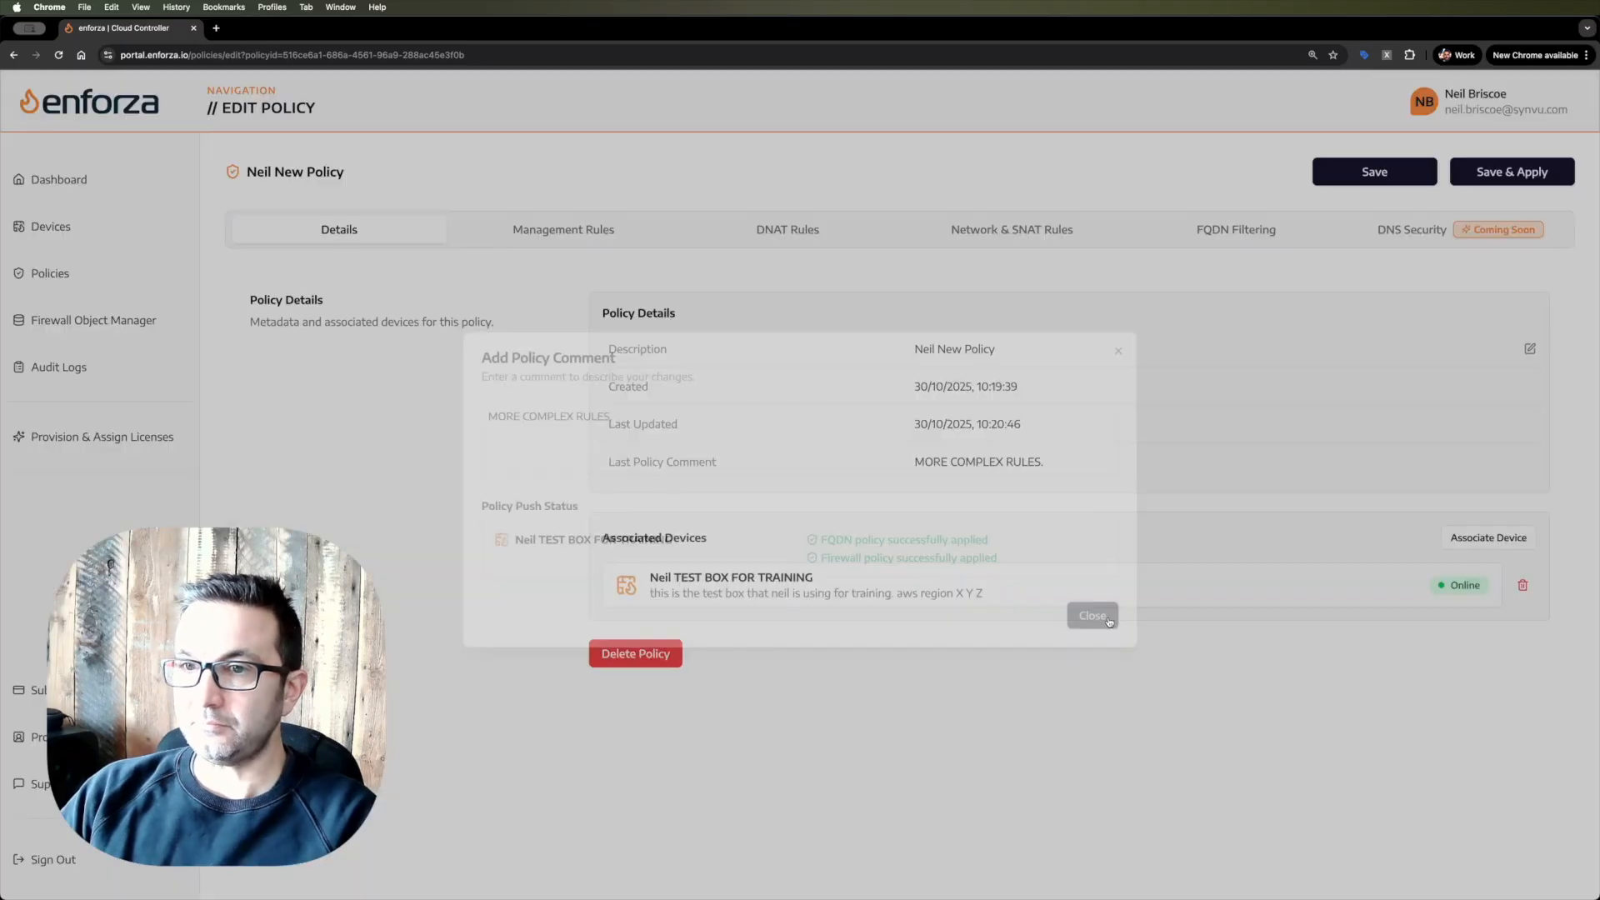